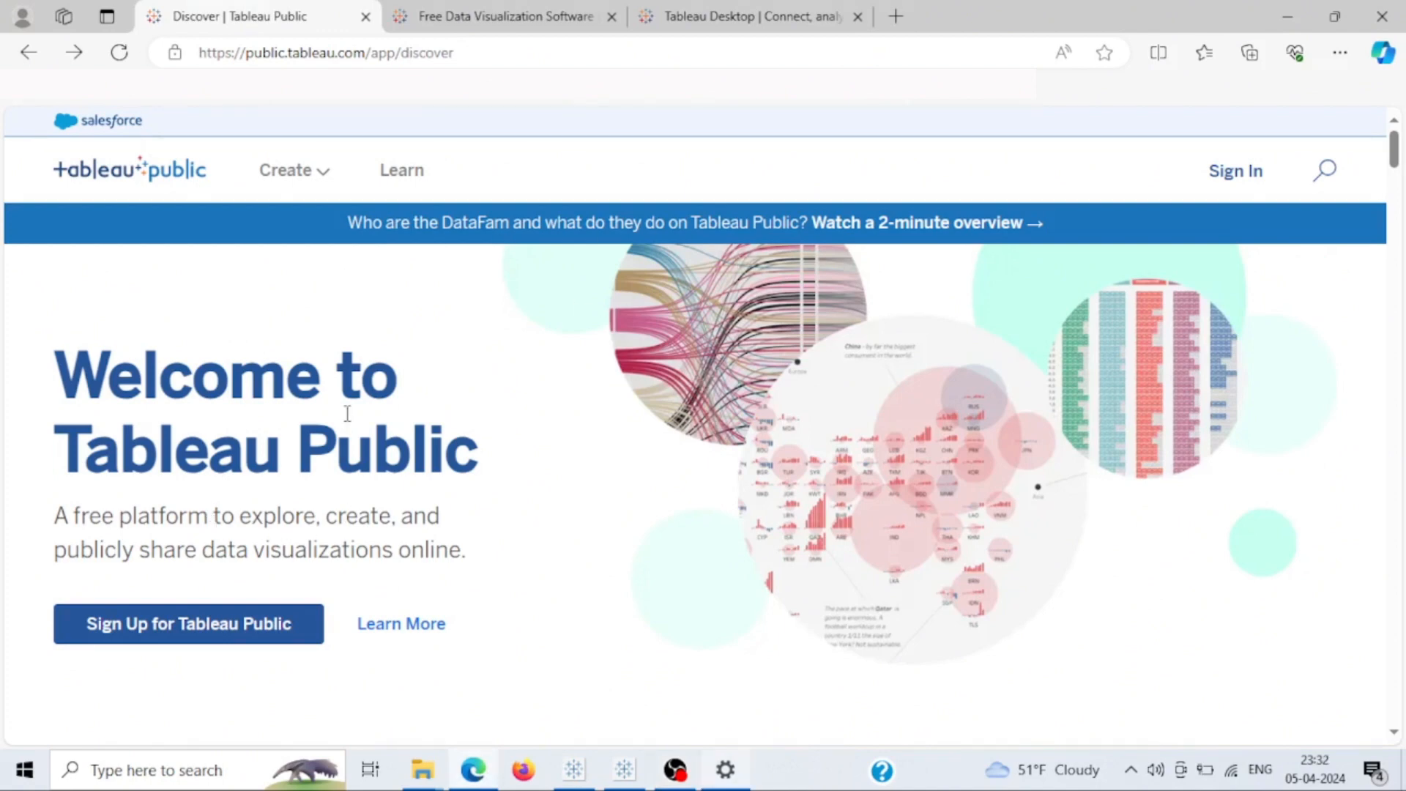
# Open the free trial form from the Tableau Desktop product page and review its registration fields down to the download option.
pyautogui.click(688, 25)
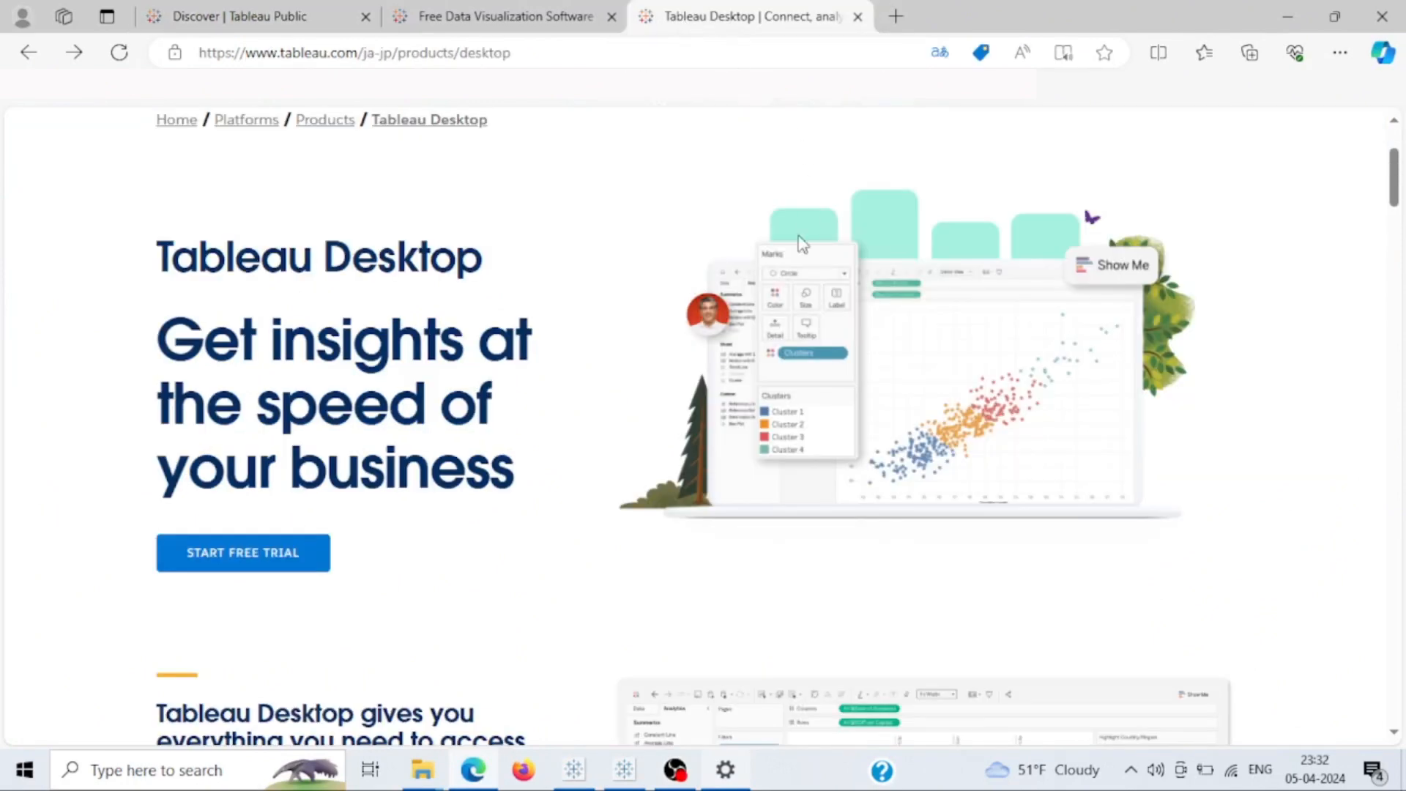
pyautogui.scroll(3, 207, 232)
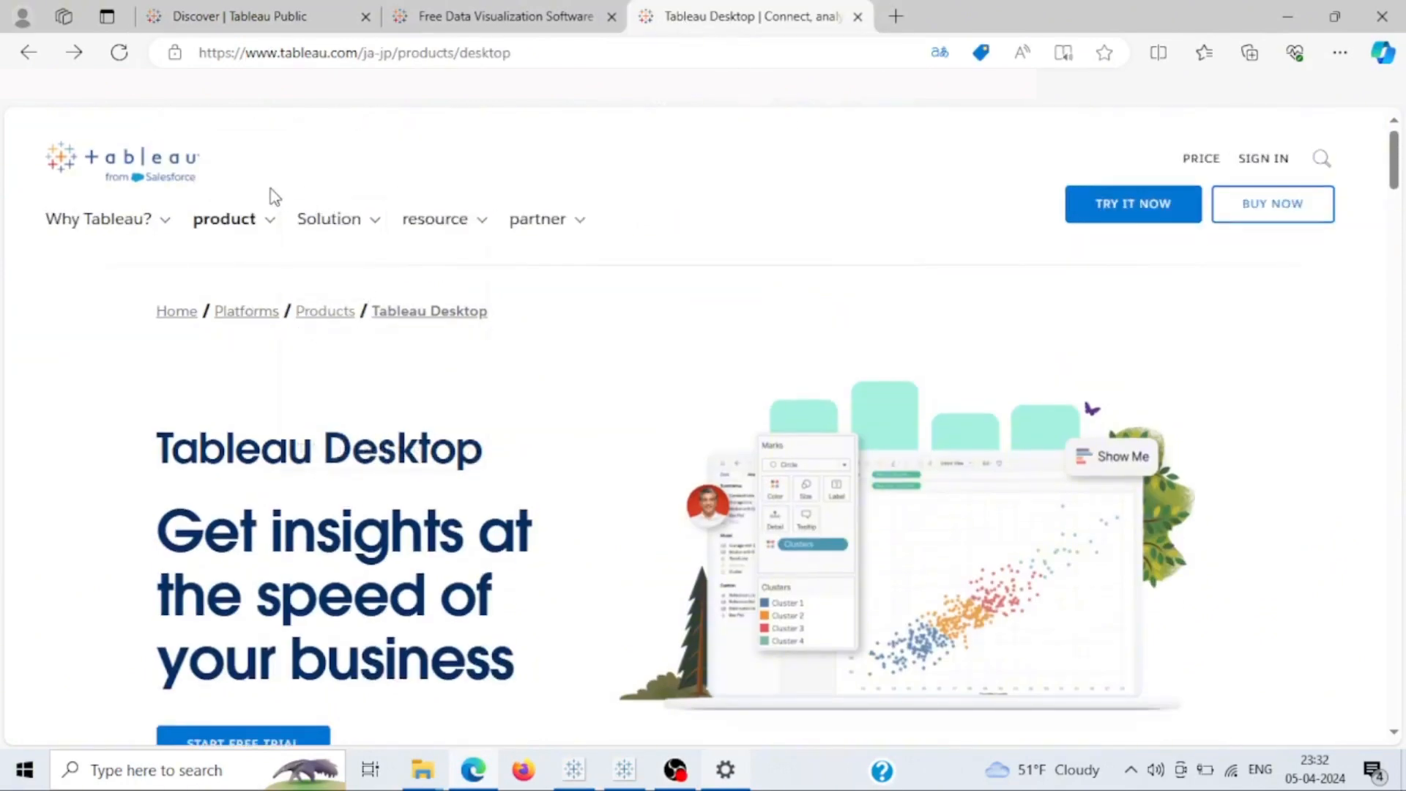
pyautogui.moveTo(235, 225)
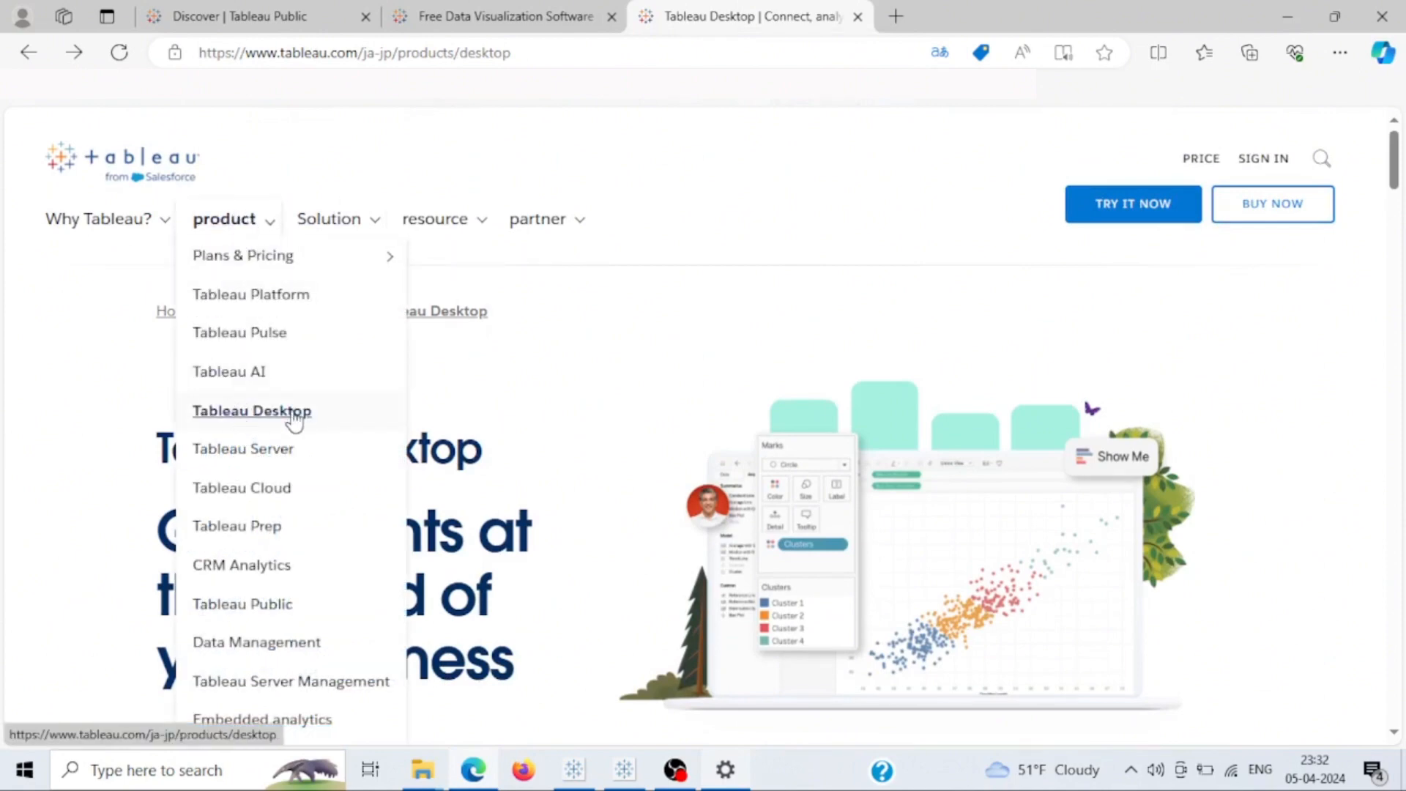
pyautogui.scroll(-3, 703, 337)
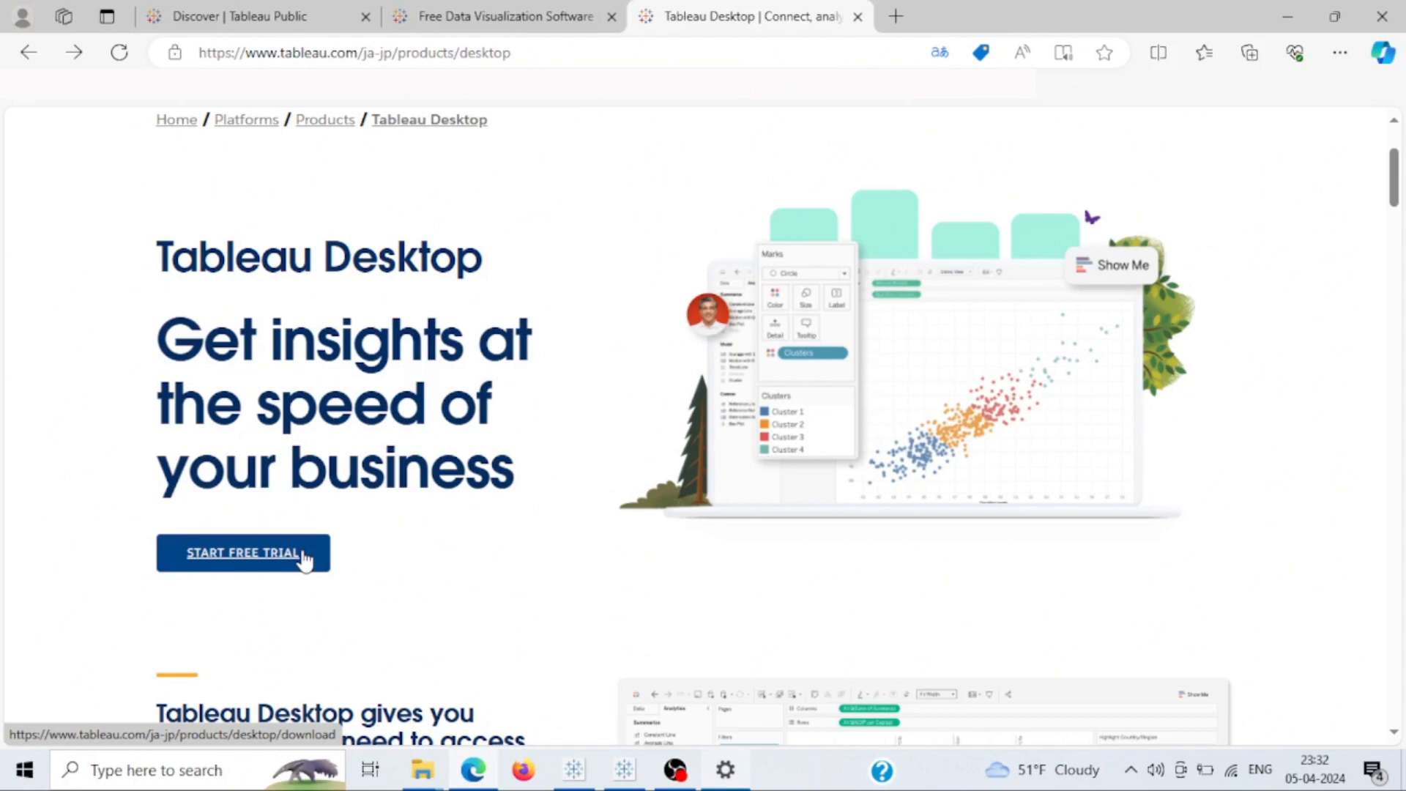
pyautogui.click(233, 567)
pyautogui.scroll(-4, 718, 415)
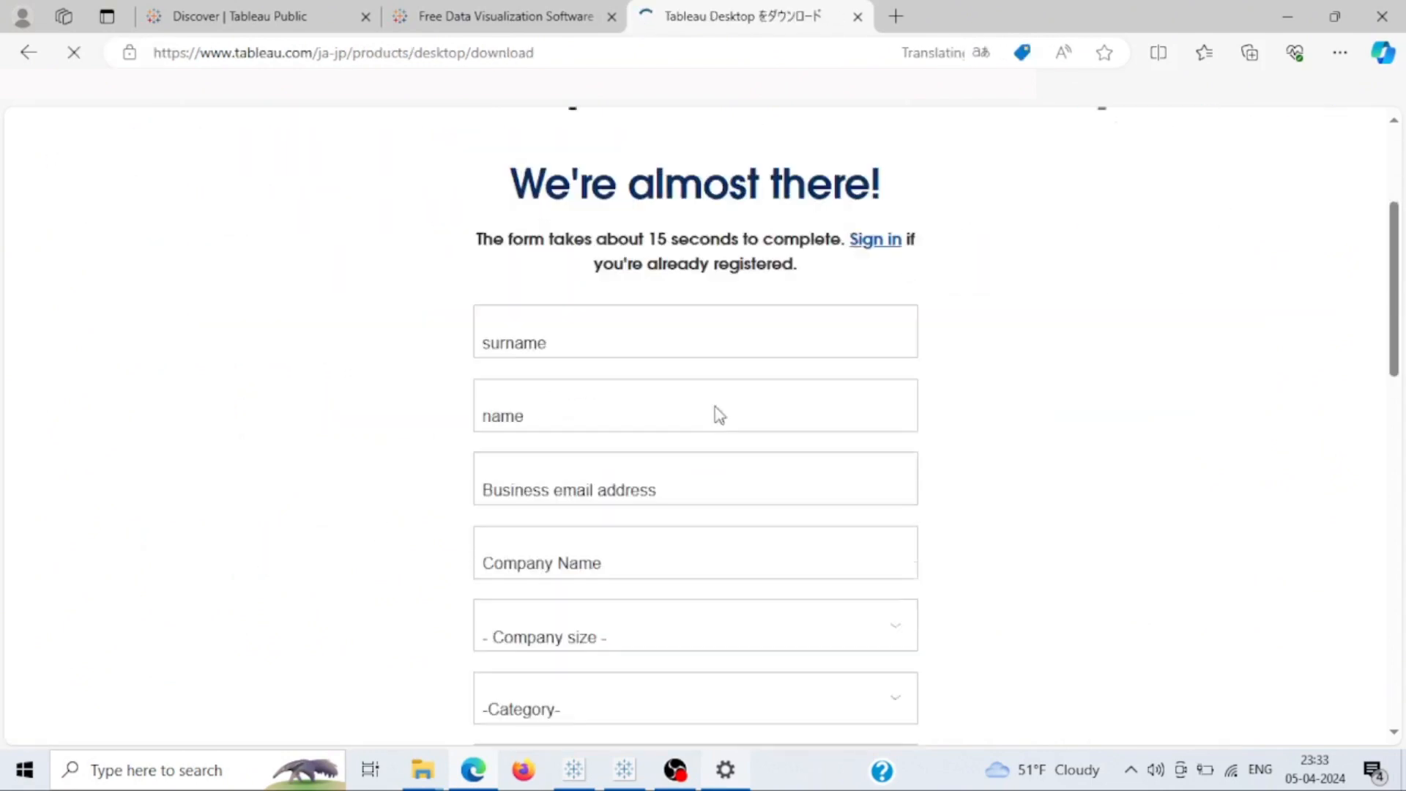
pyautogui.scroll(-2, 718, 417)
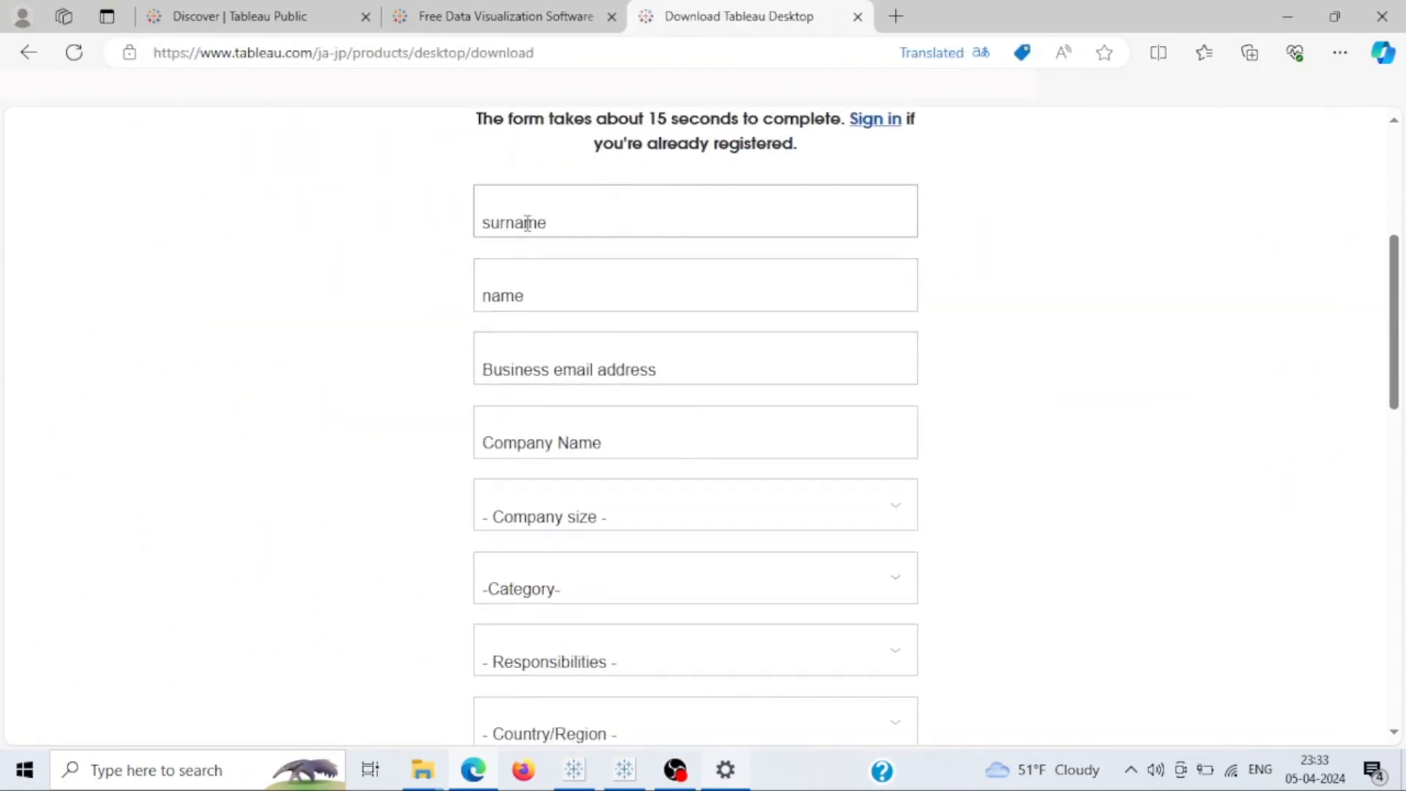
pyautogui.scroll(-1, 587, 320)
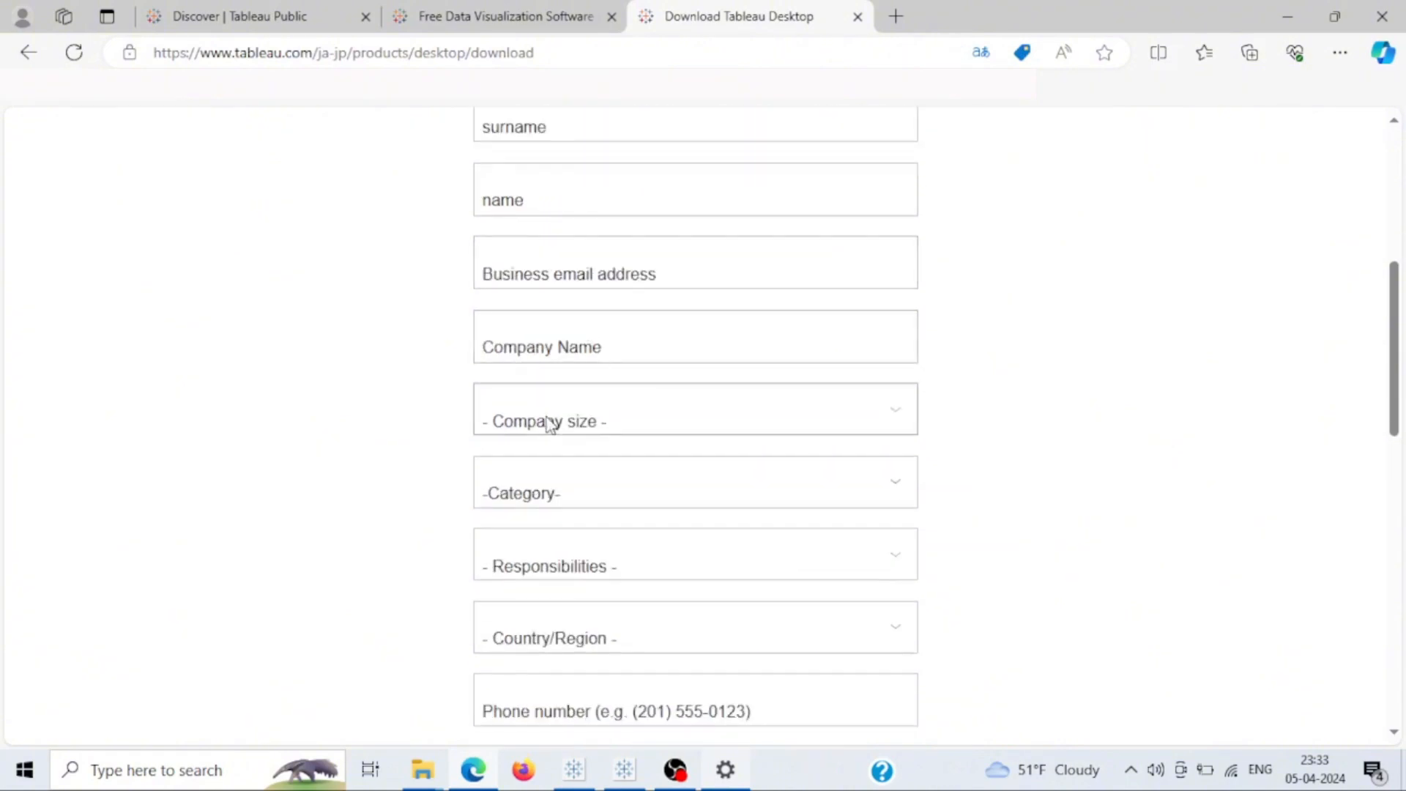
pyautogui.scroll(-1, 550, 425)
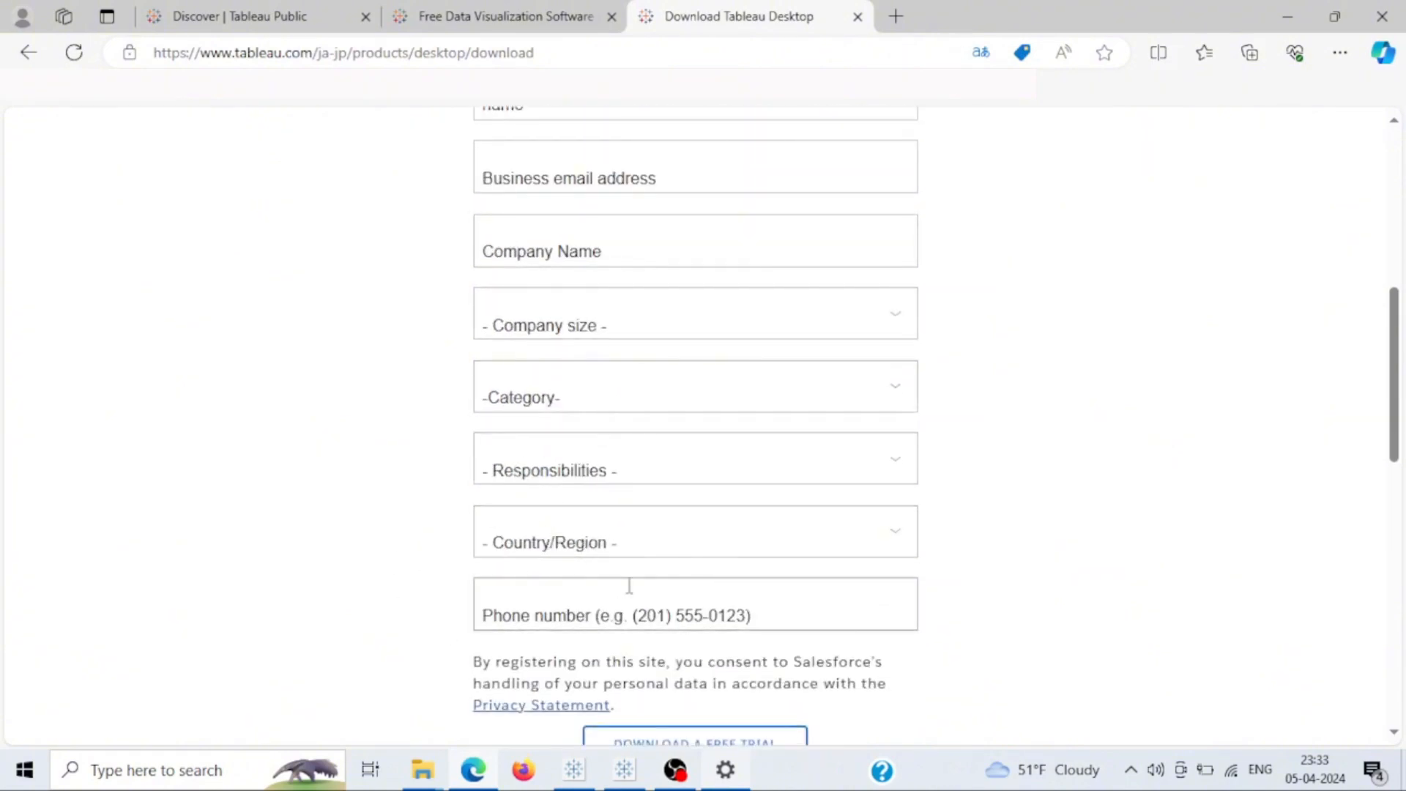
pyautogui.scroll(-2, 628, 586)
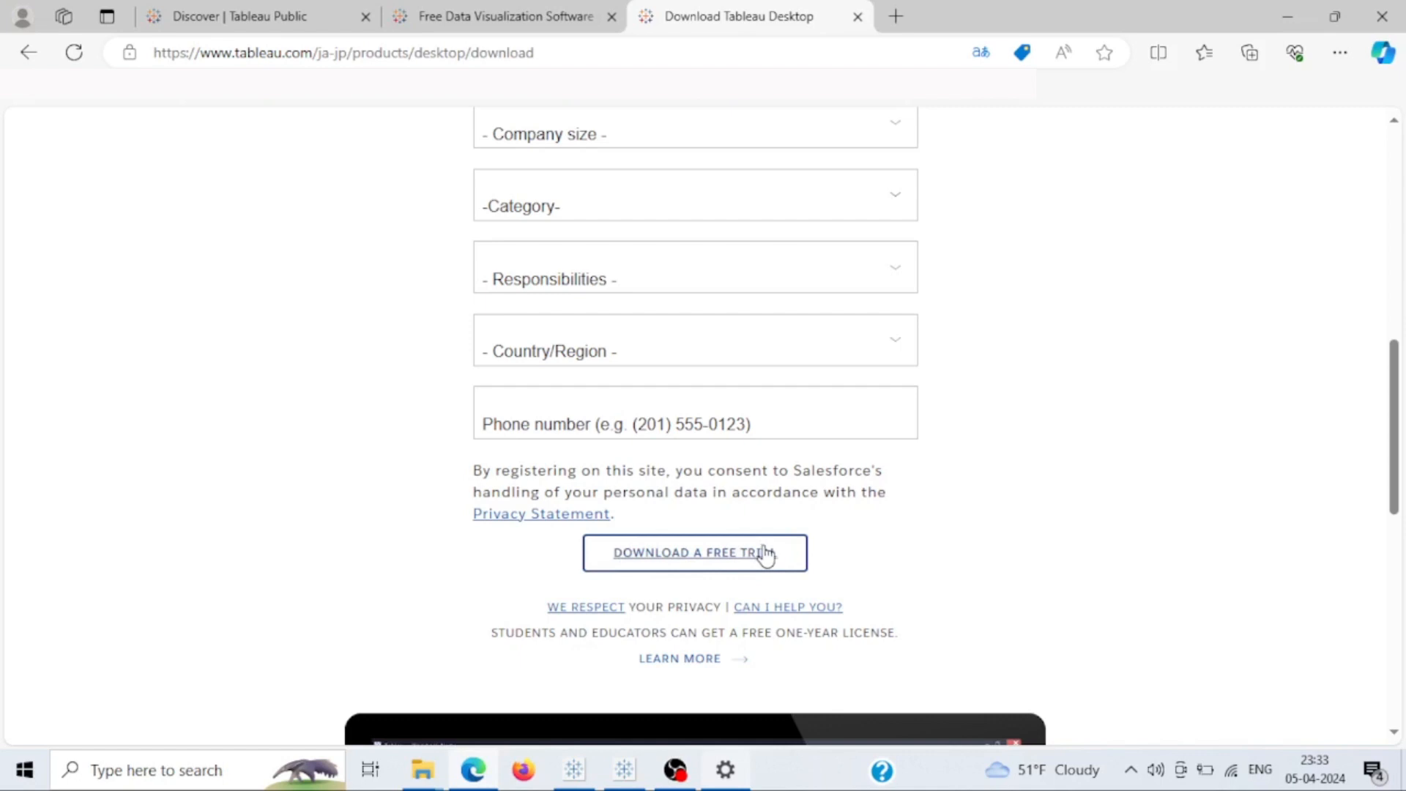
# Open the Tableau Desktop Public Edition download page from the Tableau Public Discover page and look over its download option.
pyautogui.click(300, 18)
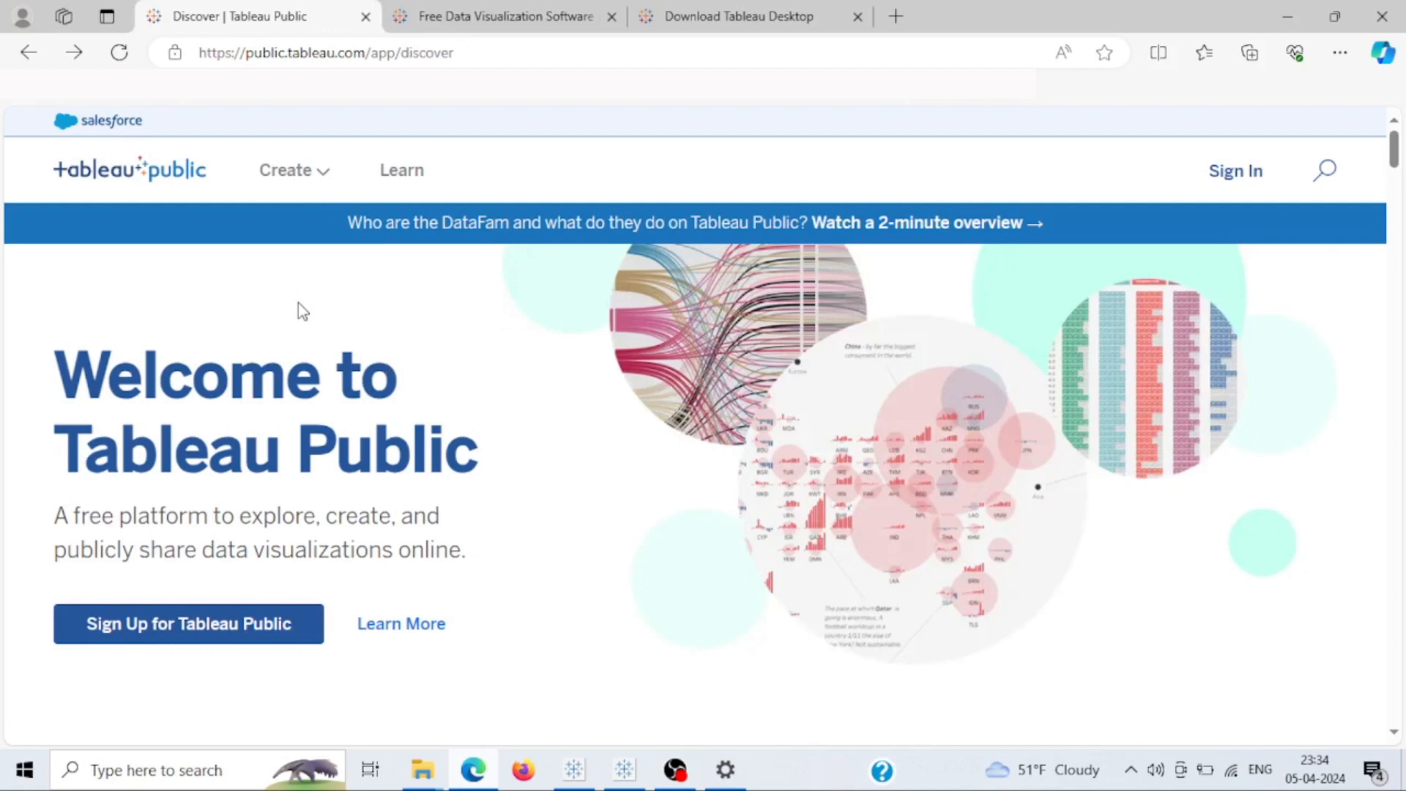
pyautogui.scroll(-1, 298, 307)
pyautogui.scroll(1, 298, 305)
pyautogui.moveTo(290, 204)
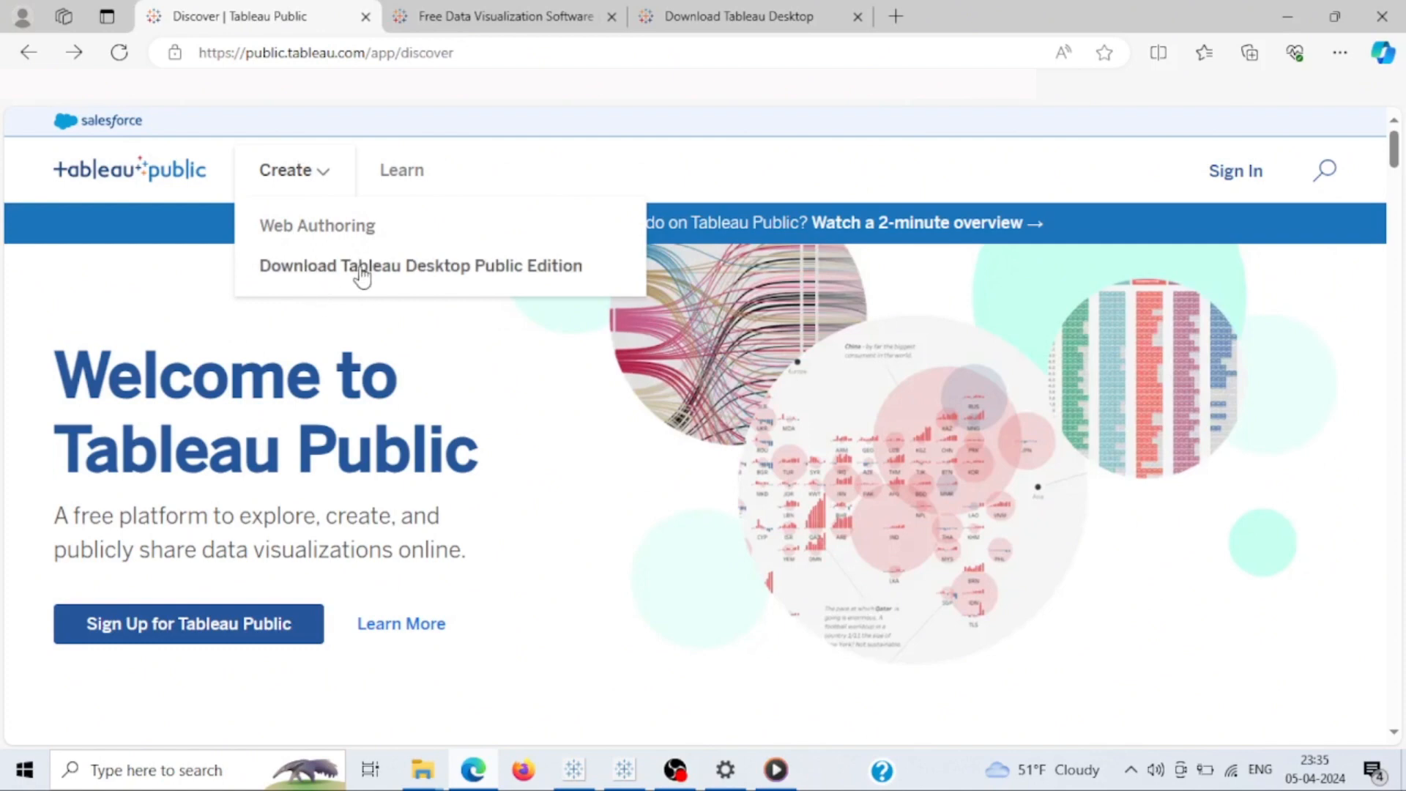
pyautogui.click(496, 279)
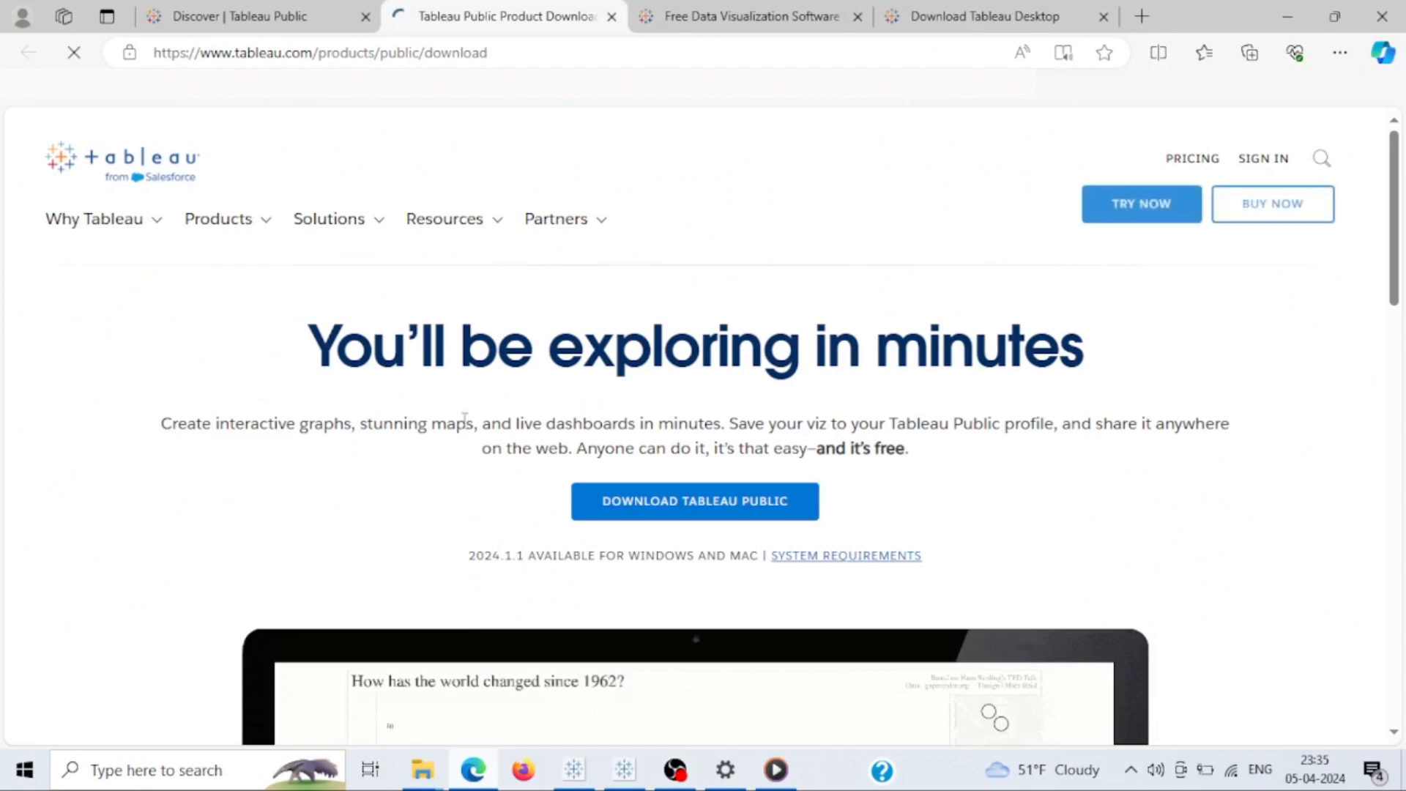
pyautogui.scroll(-5, 832, 352)
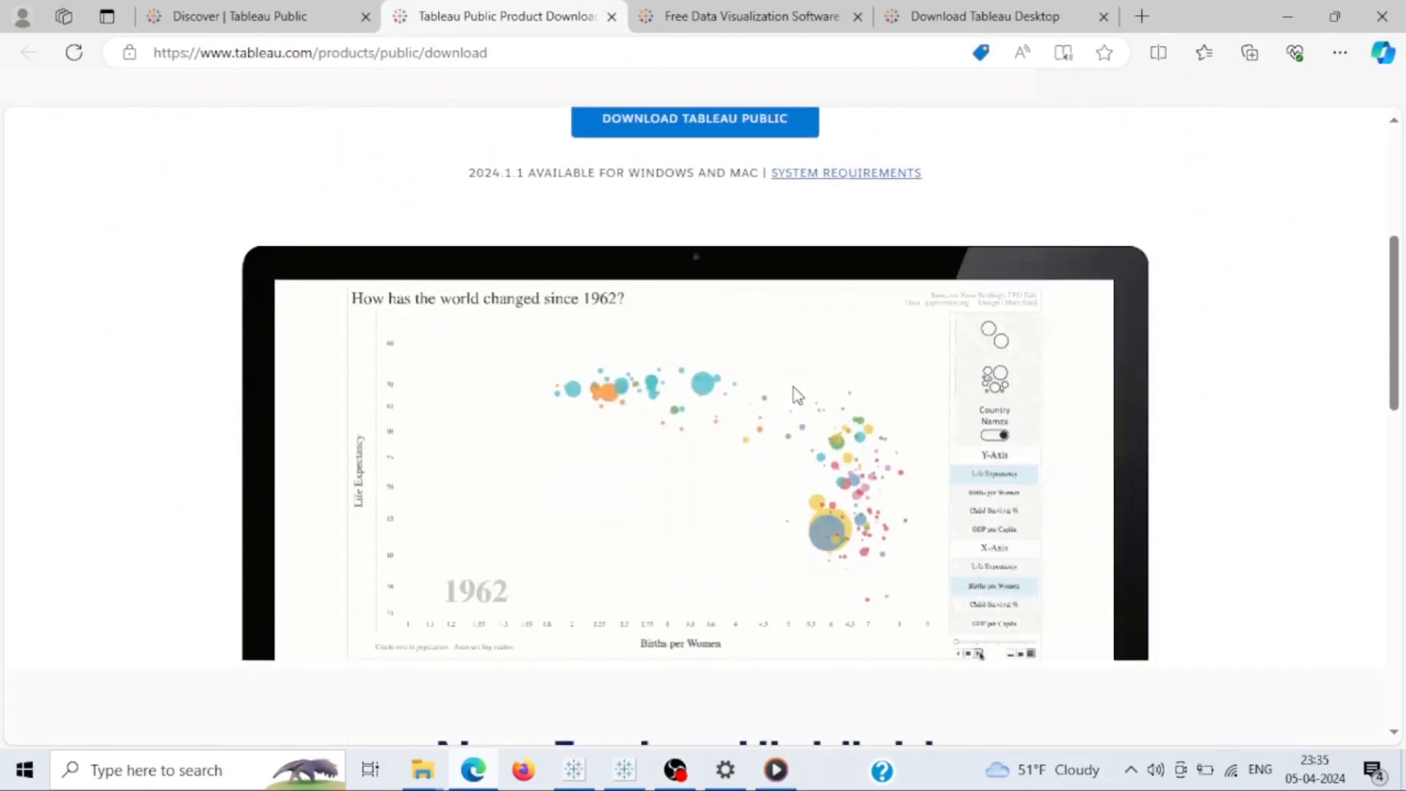
pyautogui.scroll(1, 789, 393)
pyautogui.scroll(1, 692, 265)
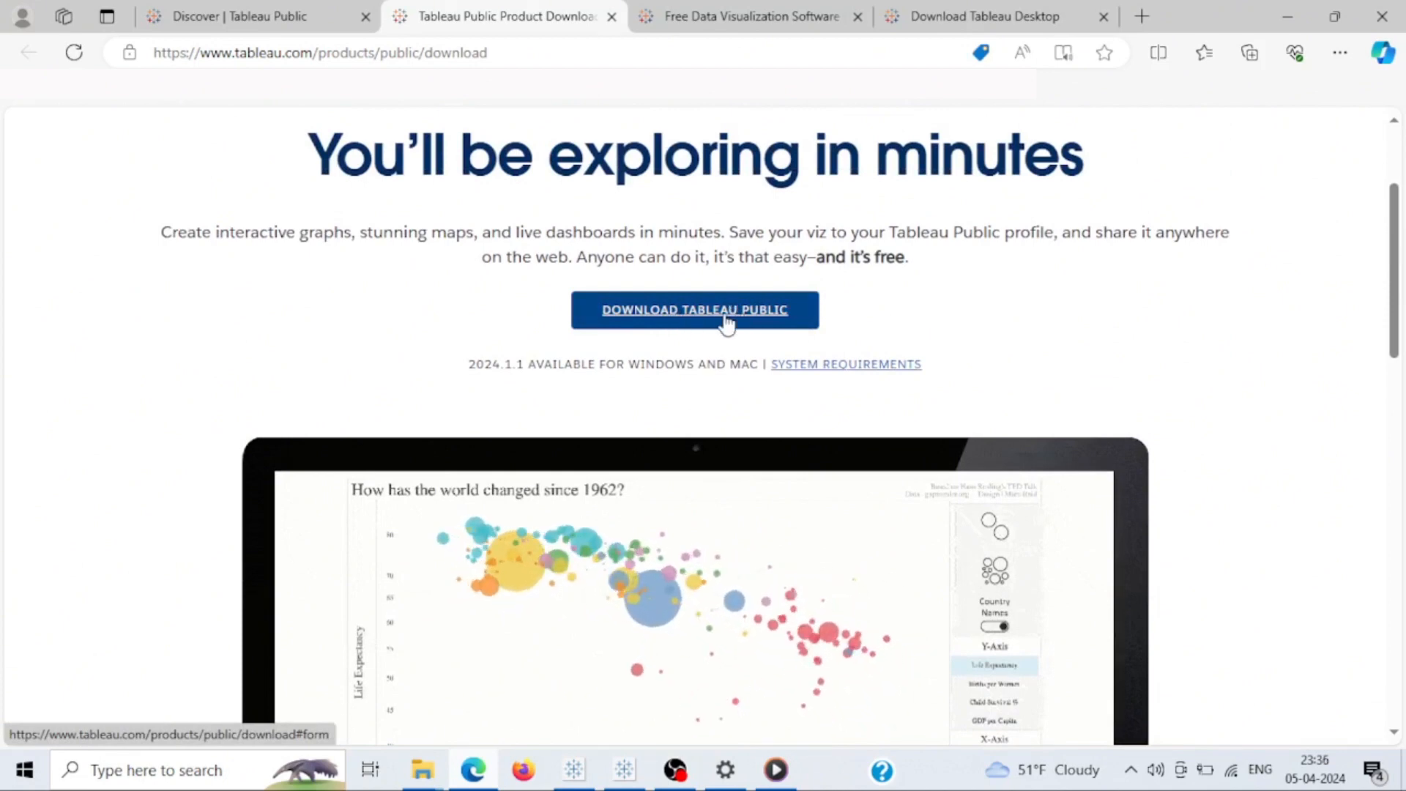
# Start Web Authoring from the Tableau Public Discover page and go from its sign-in page to the account creation form.
pyautogui.click(242, 22)
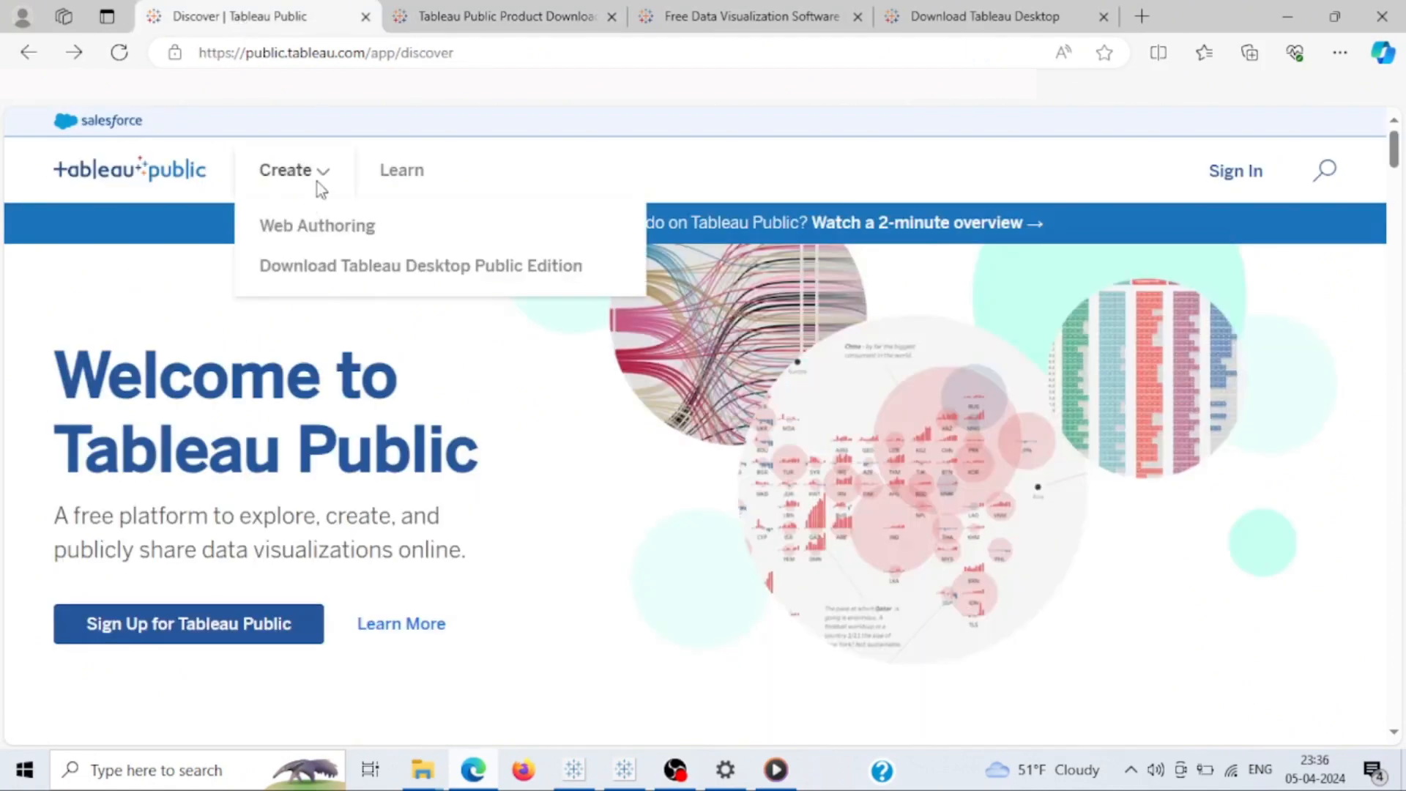
pyautogui.click(323, 236)
pyautogui.scroll(-1, 842, 461)
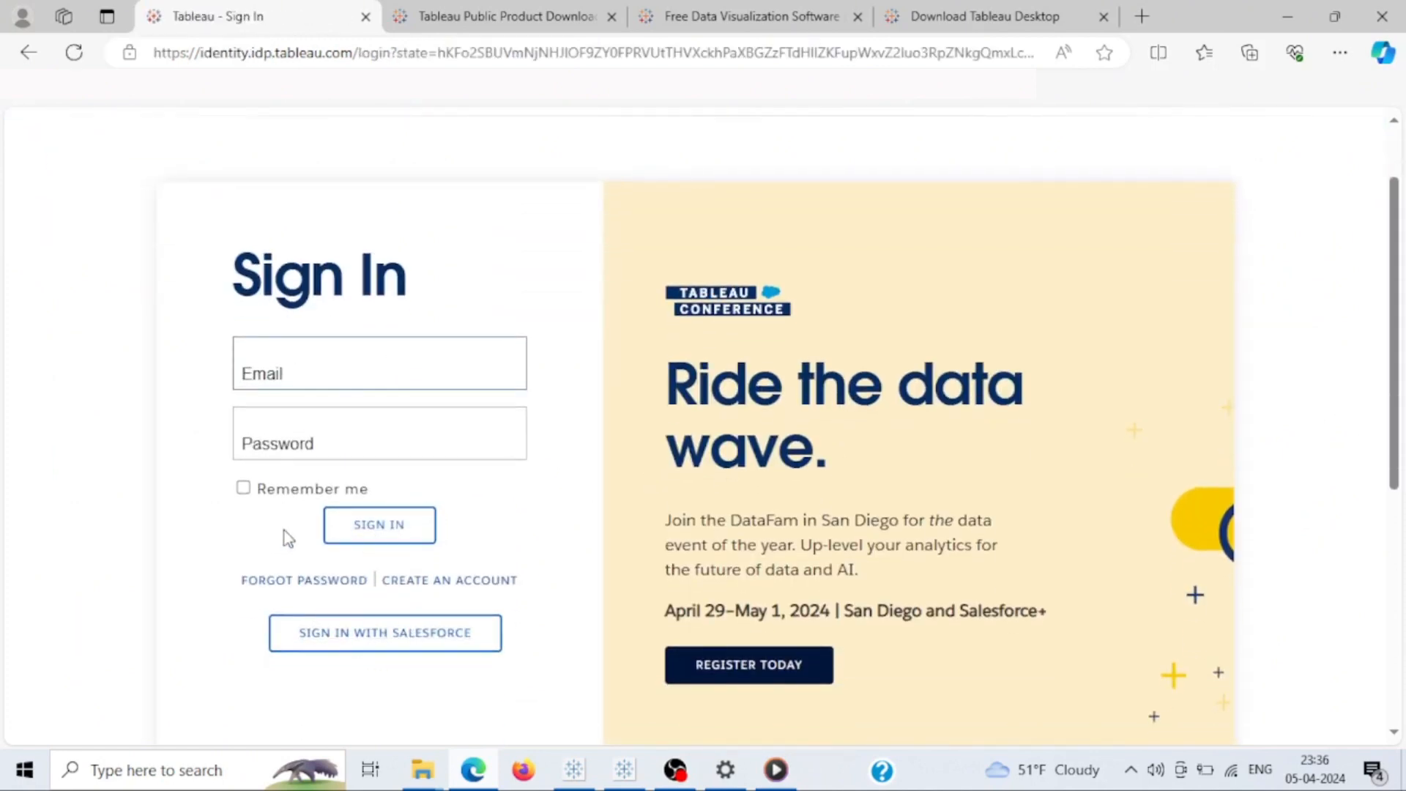
pyautogui.click(293, 364)
pyautogui.click(488, 583)
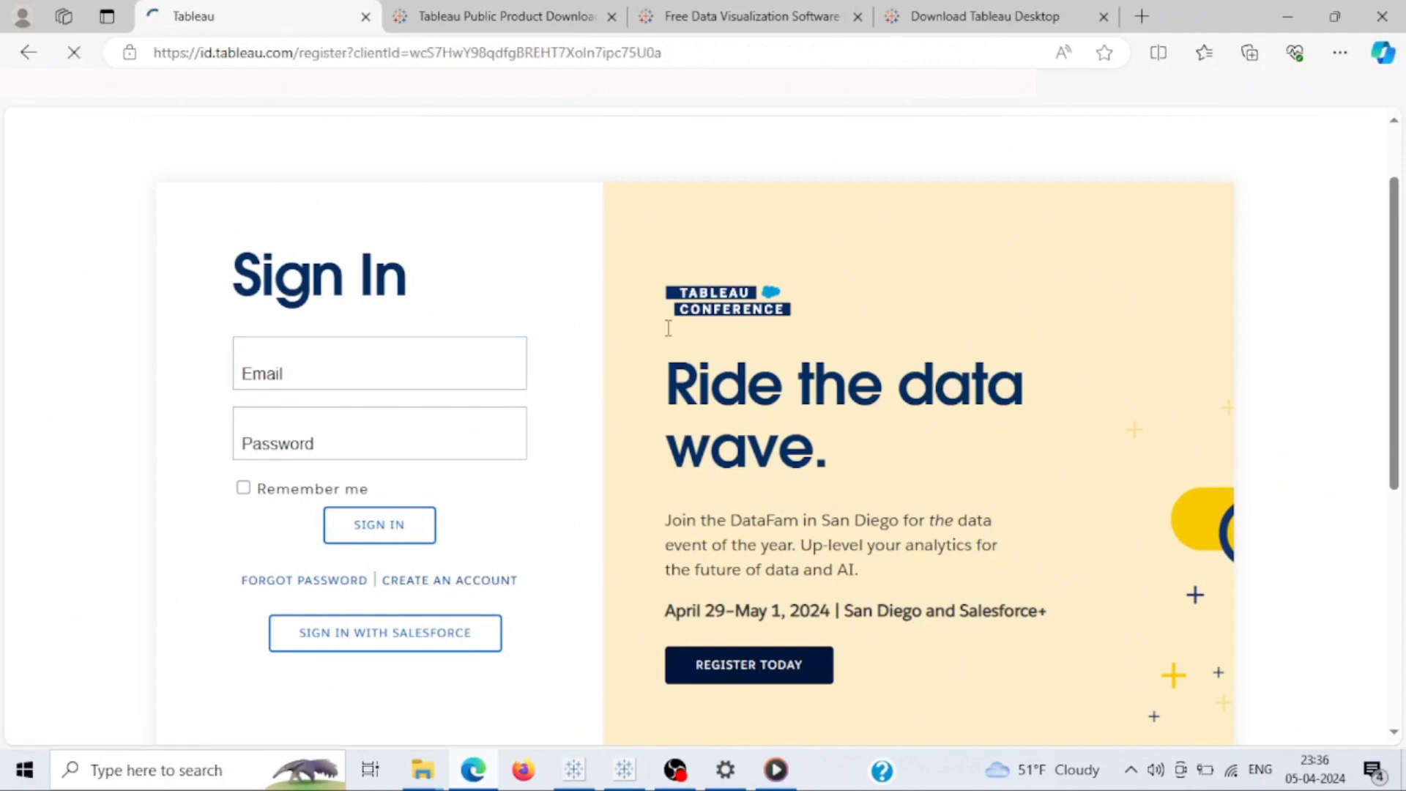
# Review the account registration fields and password rules, and go to the sign-in option for an existing account.
pyautogui.scroll(-1, 670, 366)
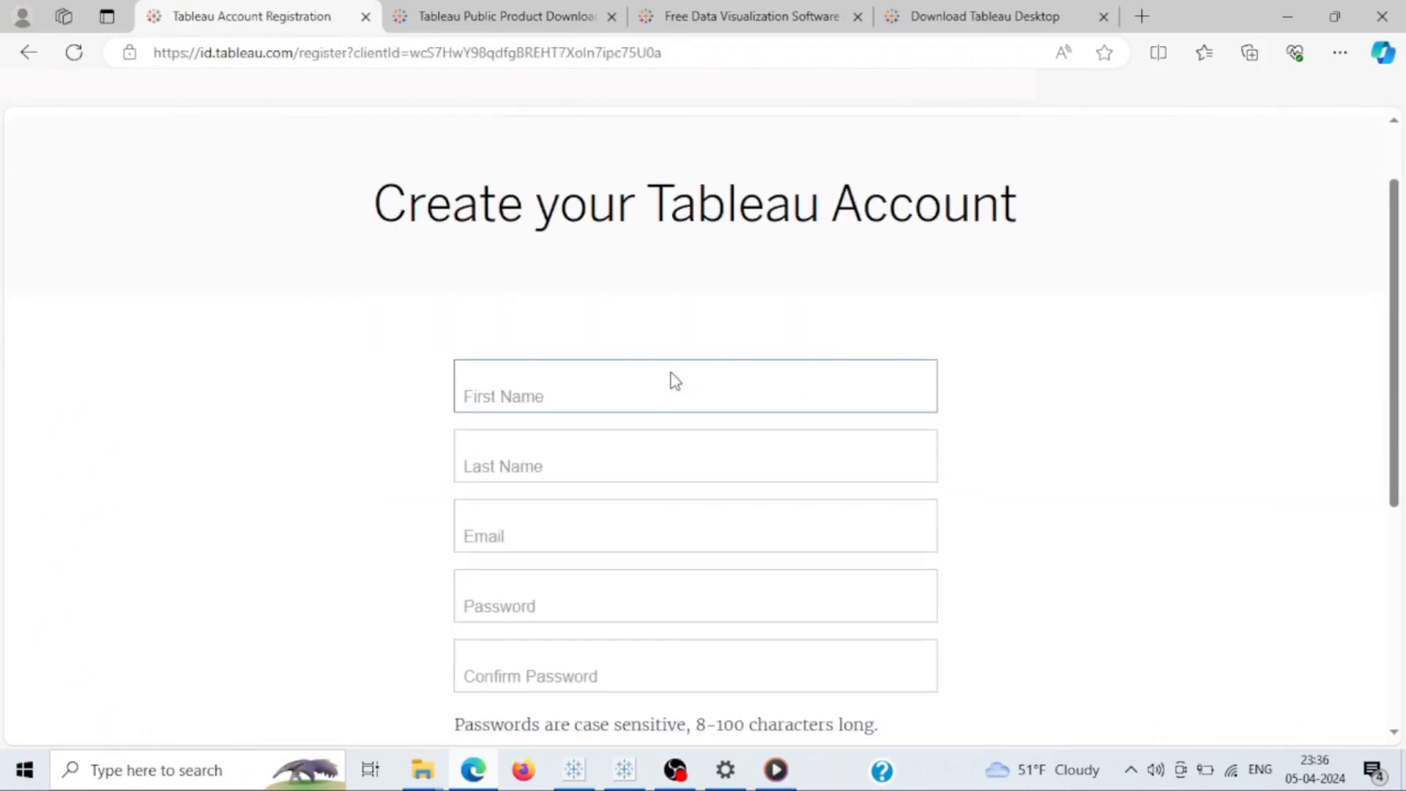
pyautogui.scroll(-1, 498, 311)
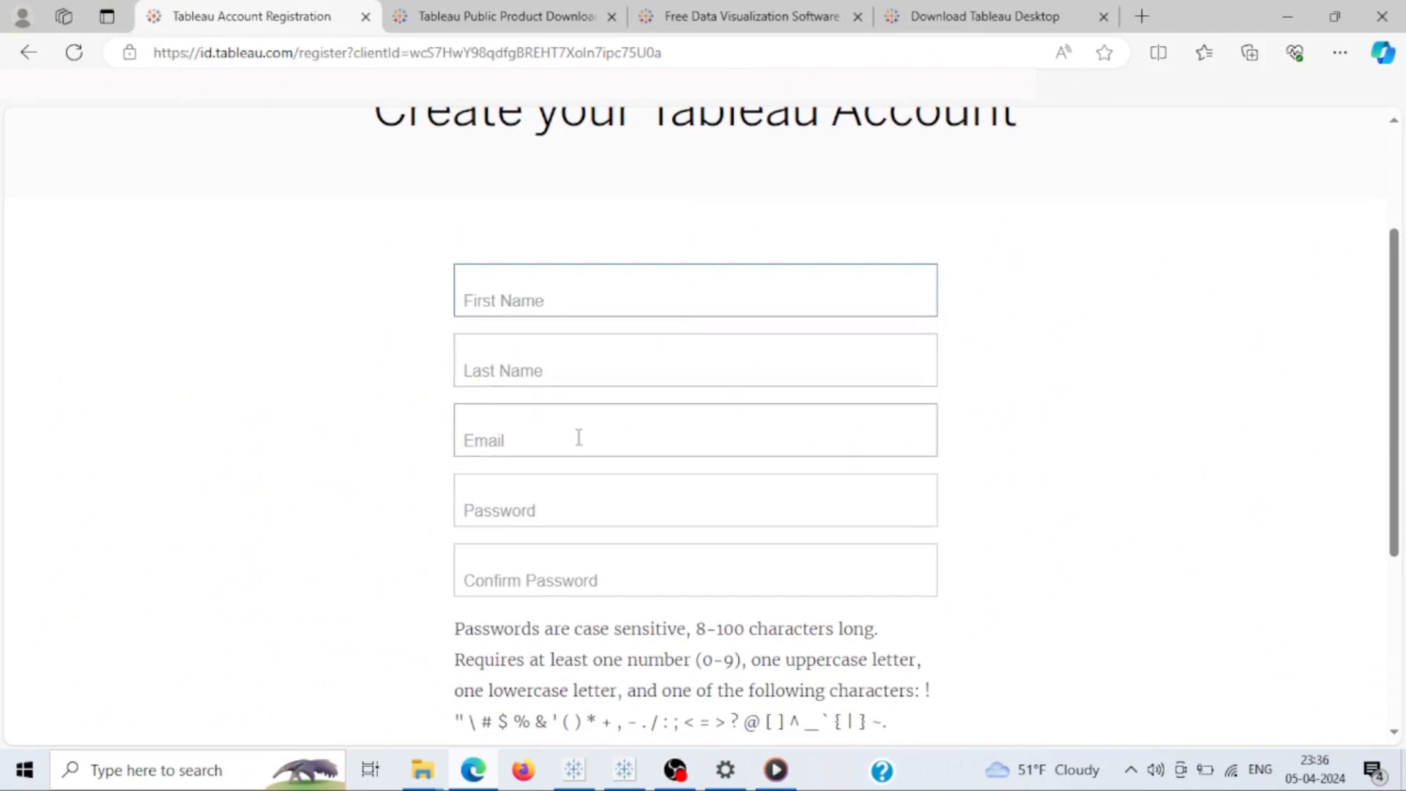
pyautogui.scroll(-2, 568, 503)
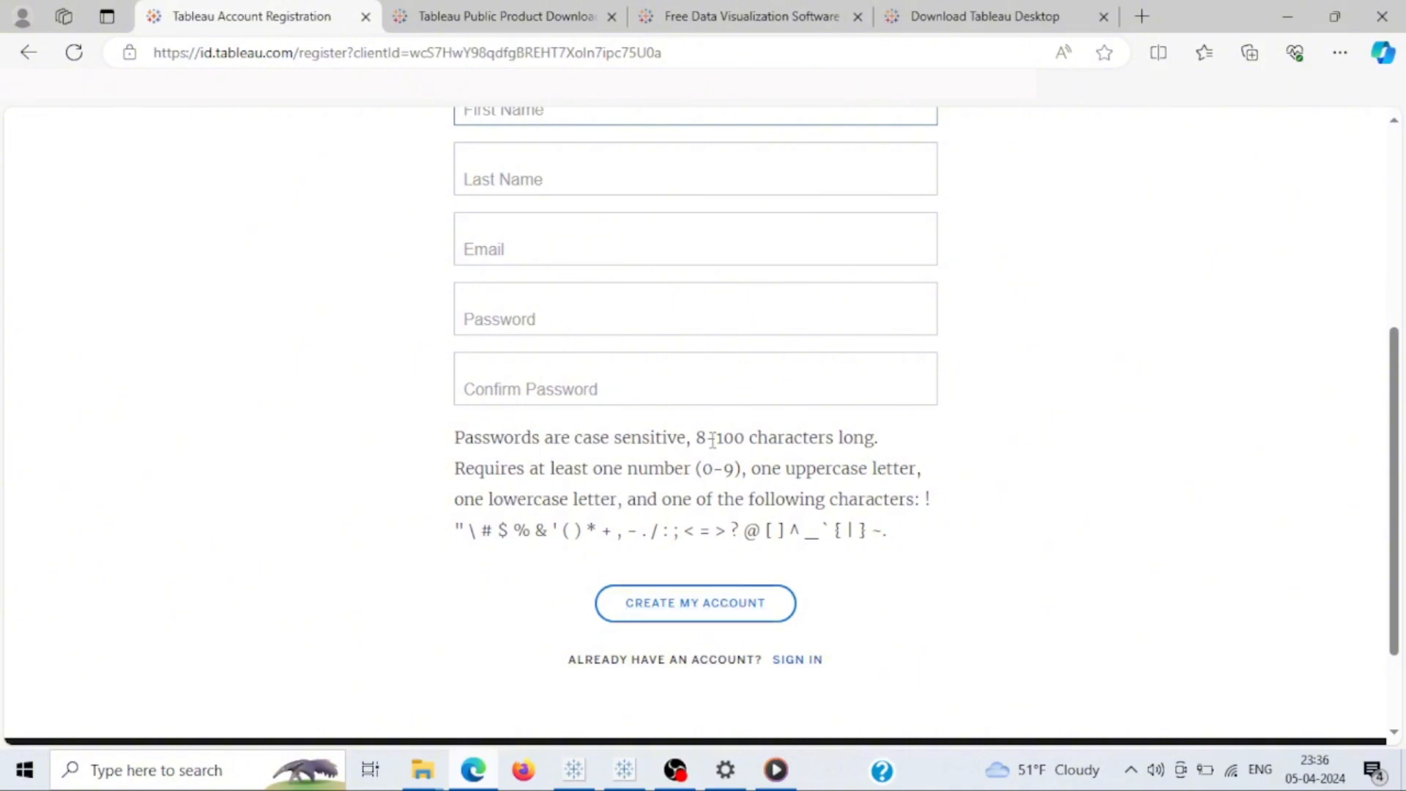
pyautogui.scroll(3, 712, 440)
pyautogui.scroll(-4, 628, 402)
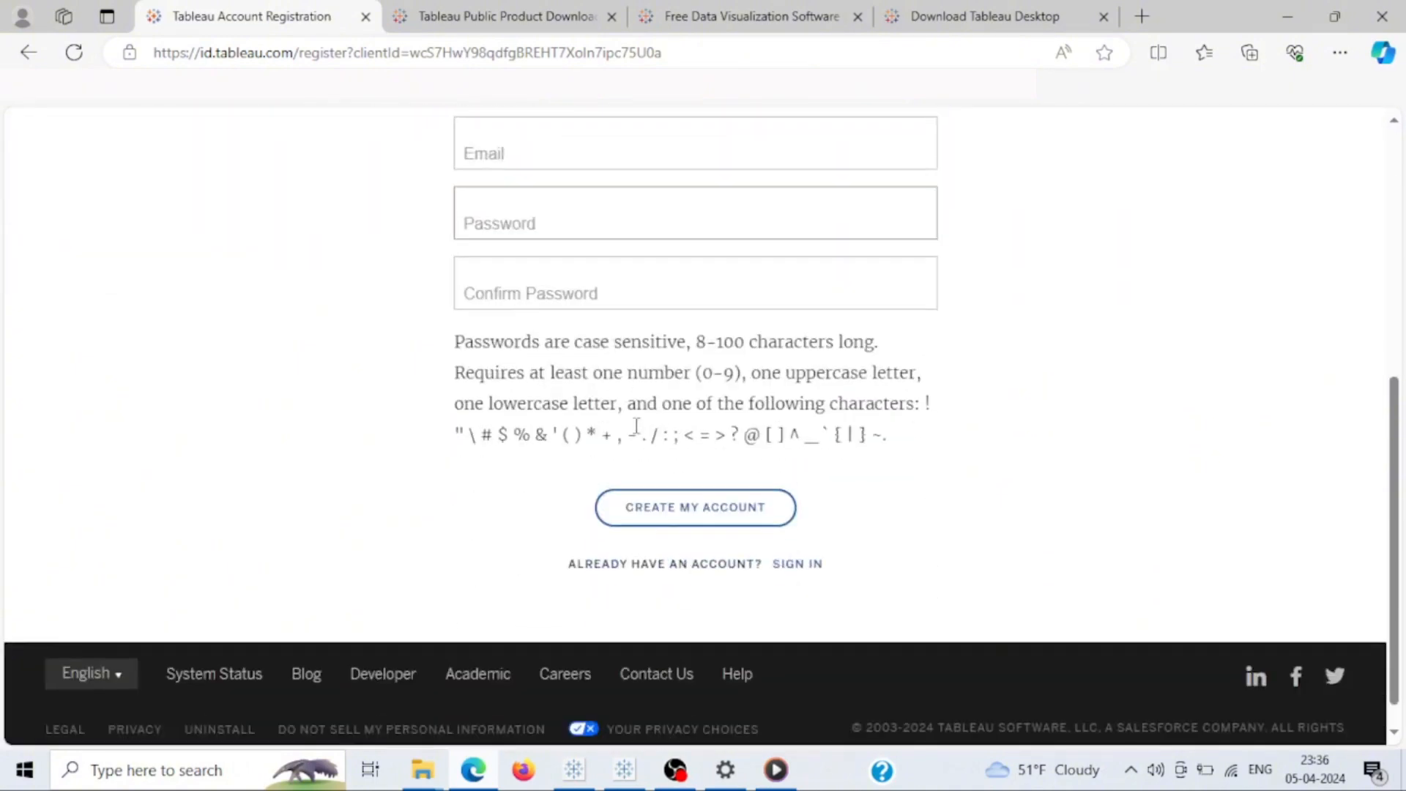
pyautogui.click(816, 562)
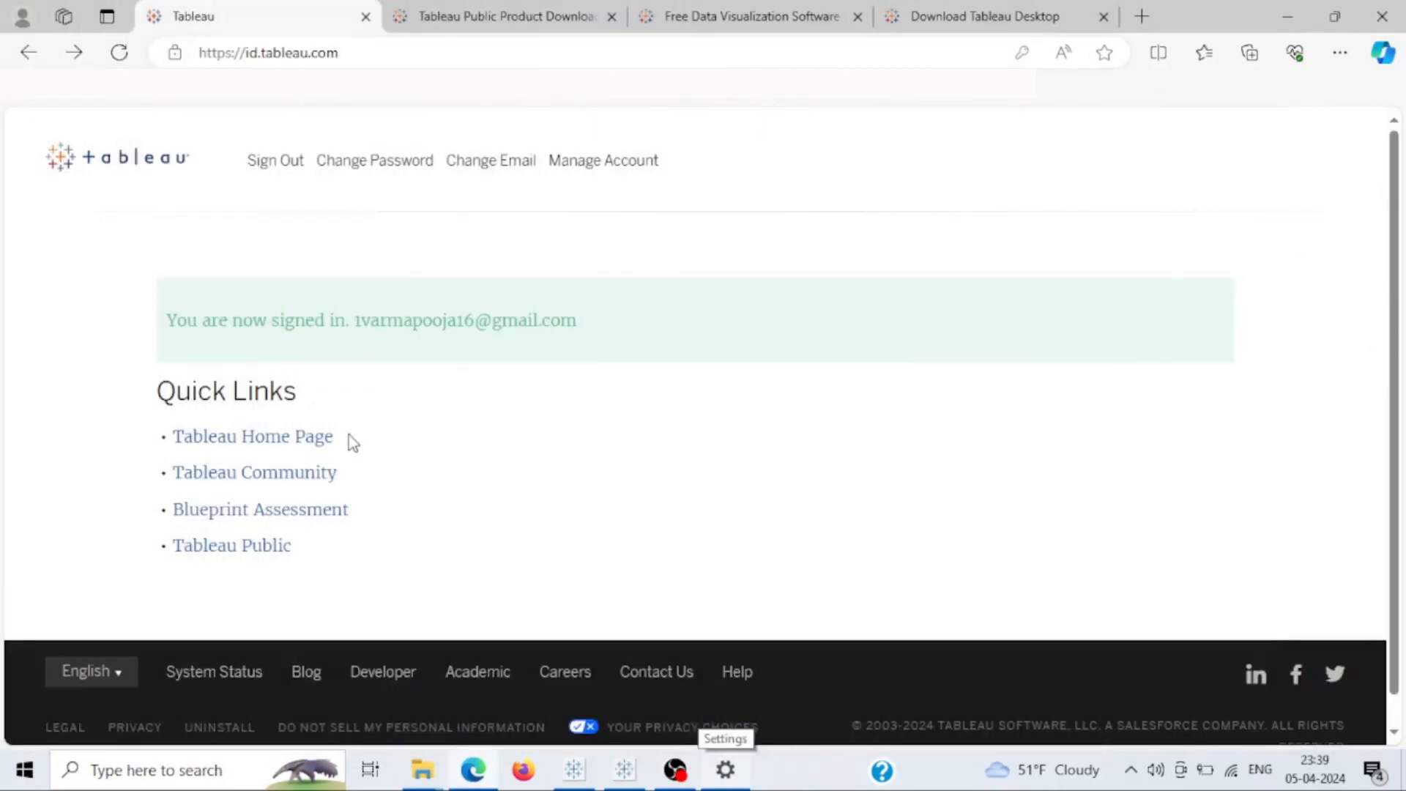
# Open Tableau Public from the account's quick links, check the profile options, and browse the Viz of the Day, Recent Activity and Trending sections.
pyautogui.click(206, 549)
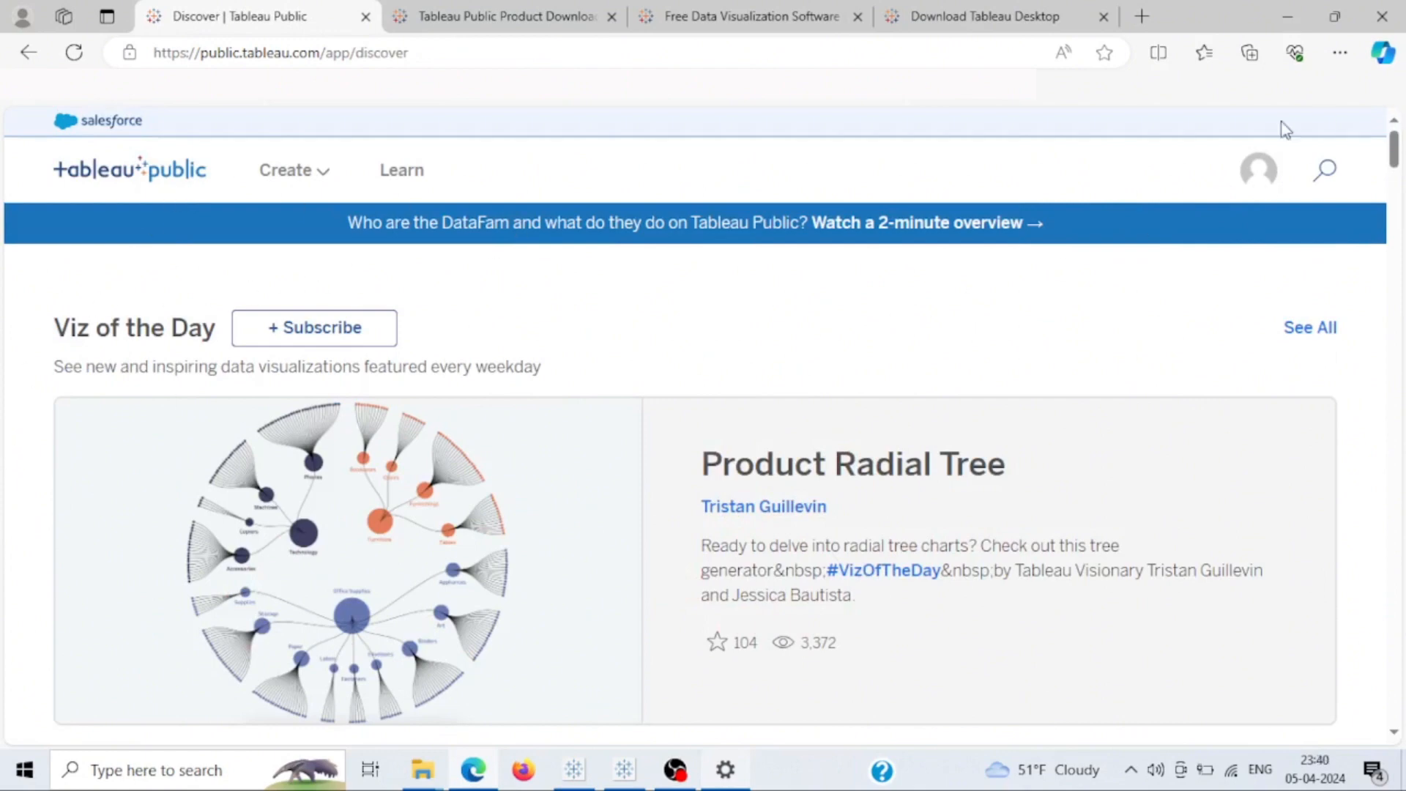
pyautogui.click(1256, 178)
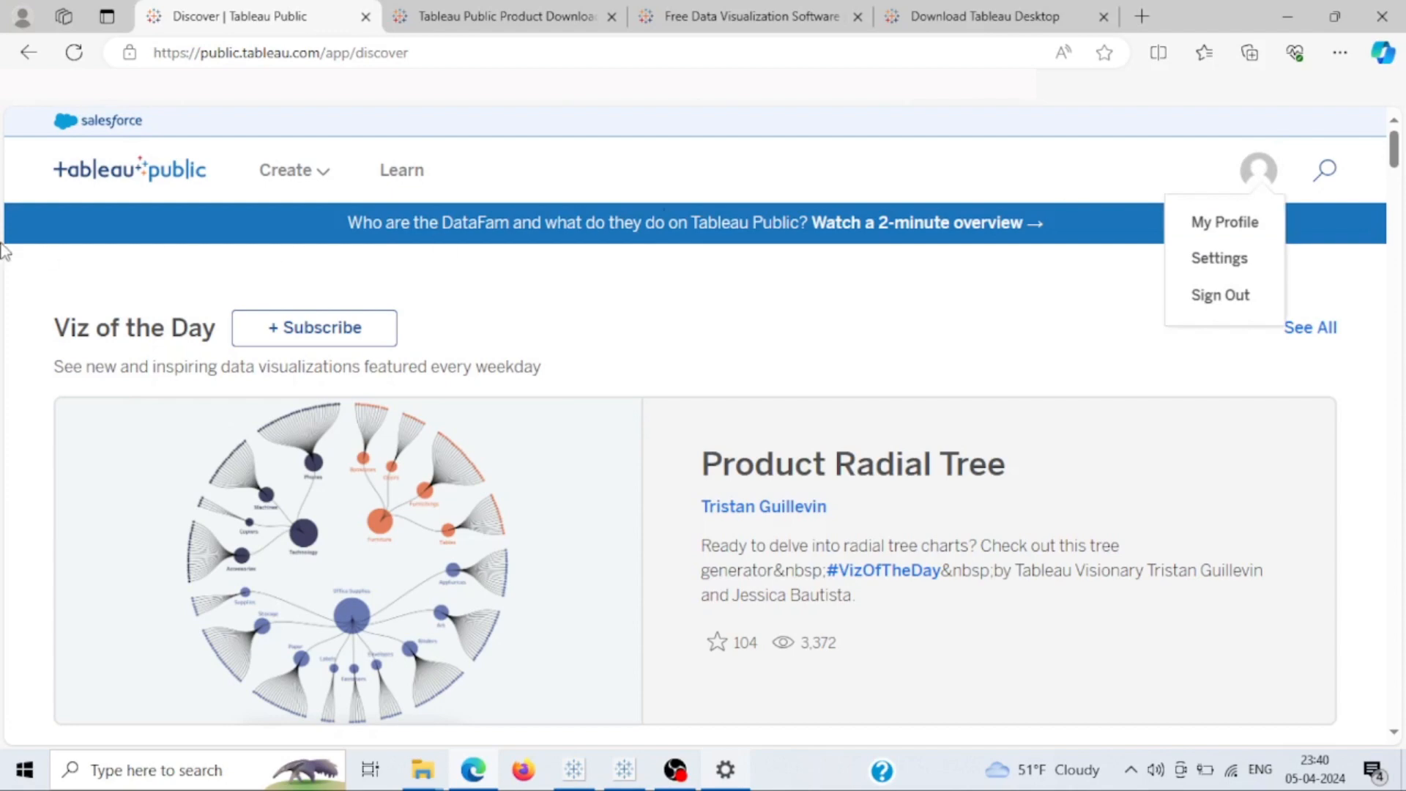
pyautogui.scroll(-5, 838, 271)
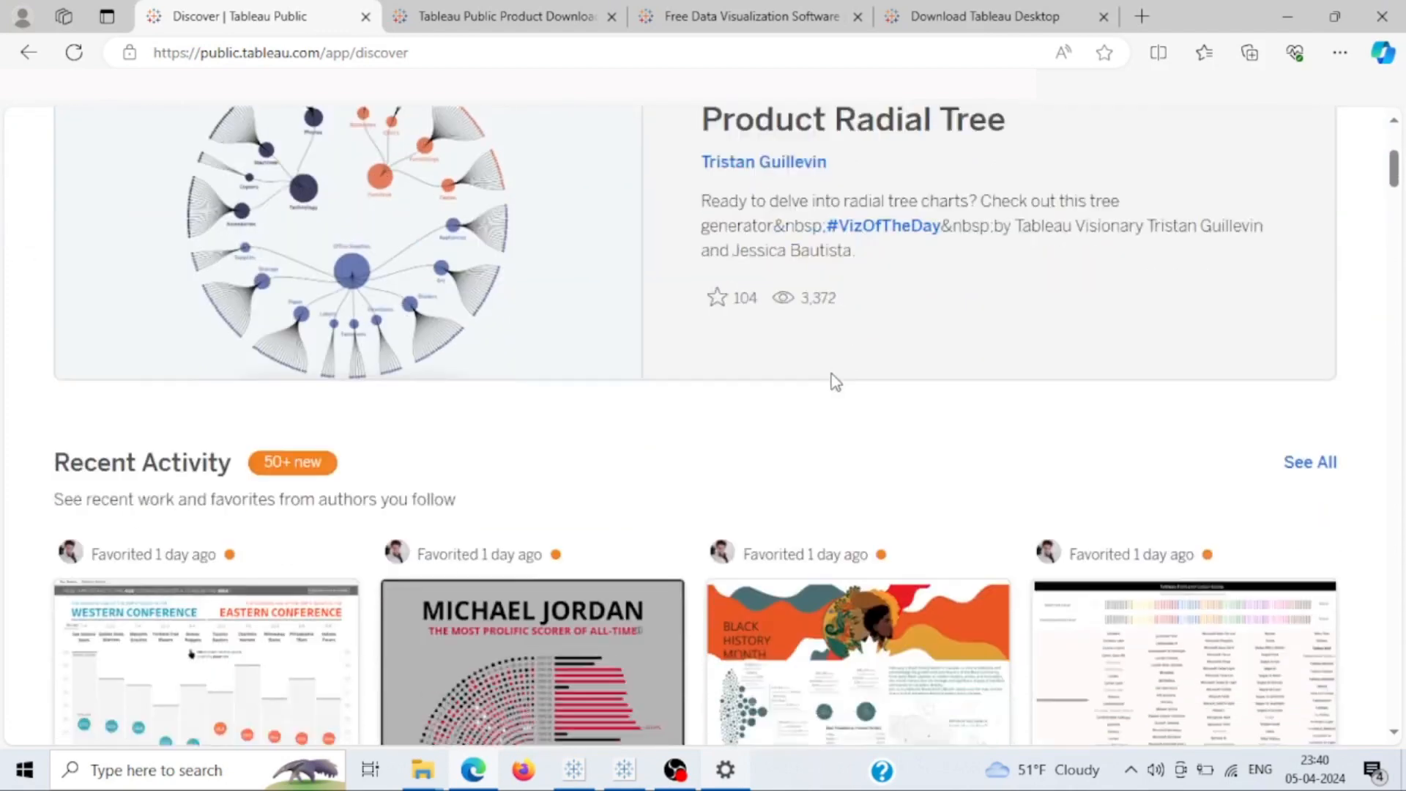
pyautogui.scroll(-2, 836, 382)
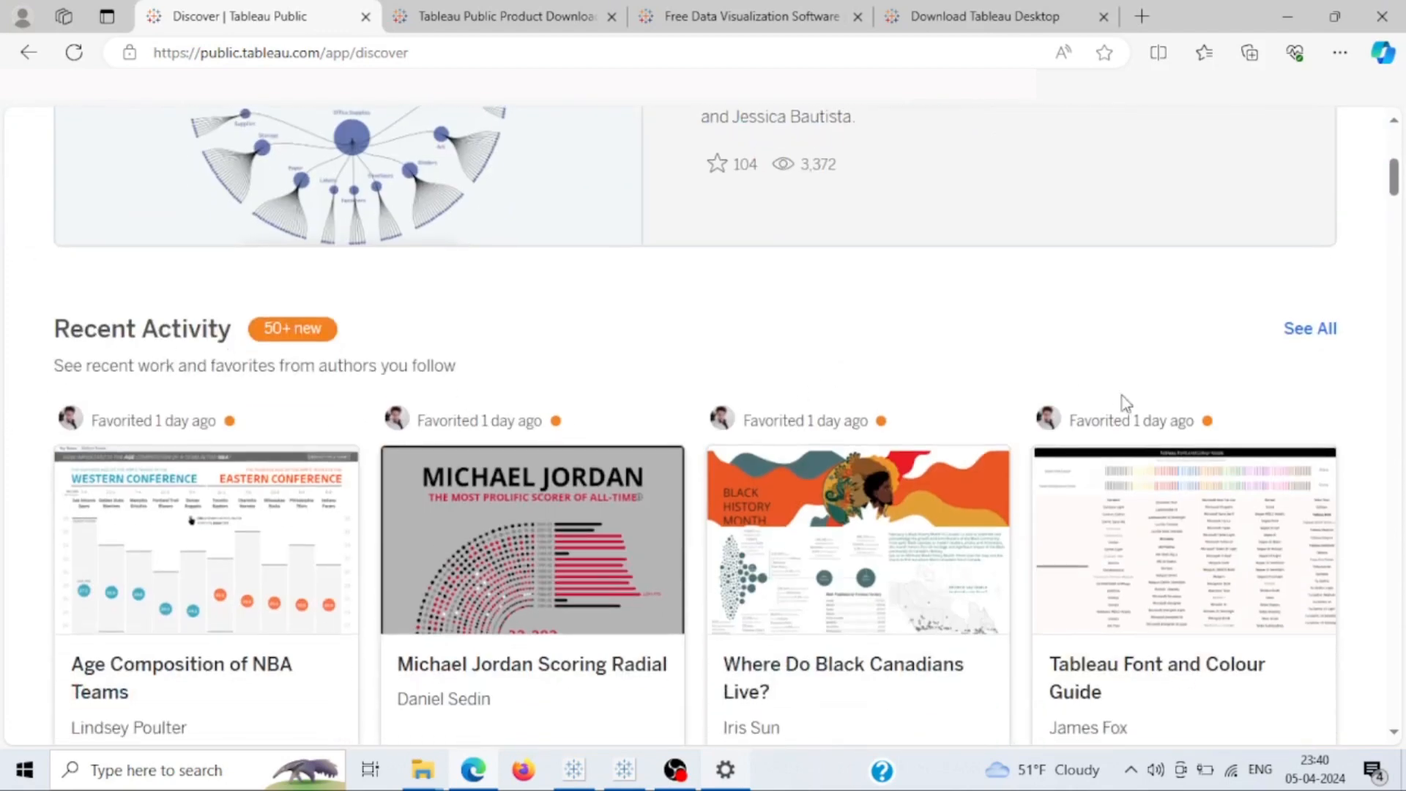
pyautogui.scroll(-3, 308, 469)
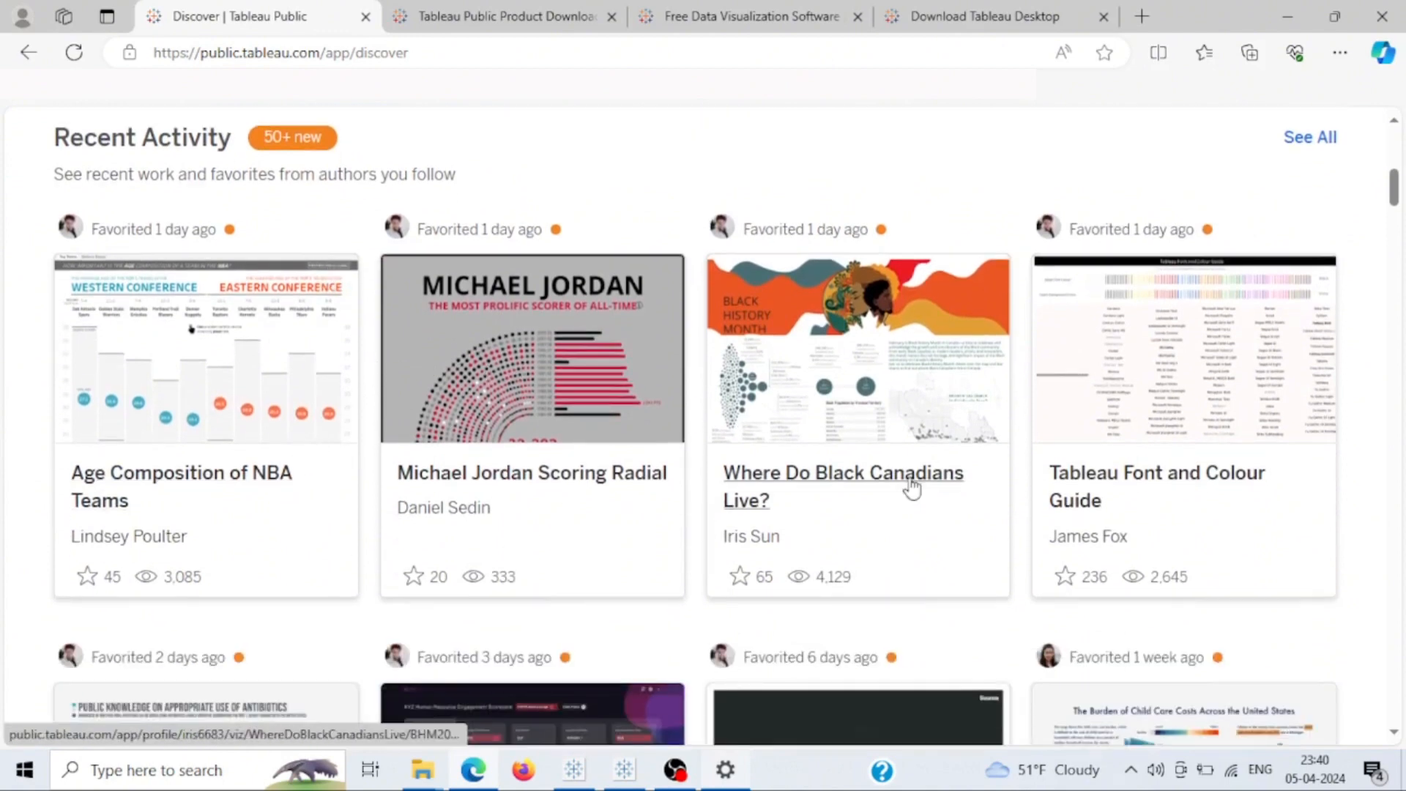
pyautogui.scroll(-4, 1189, 458)
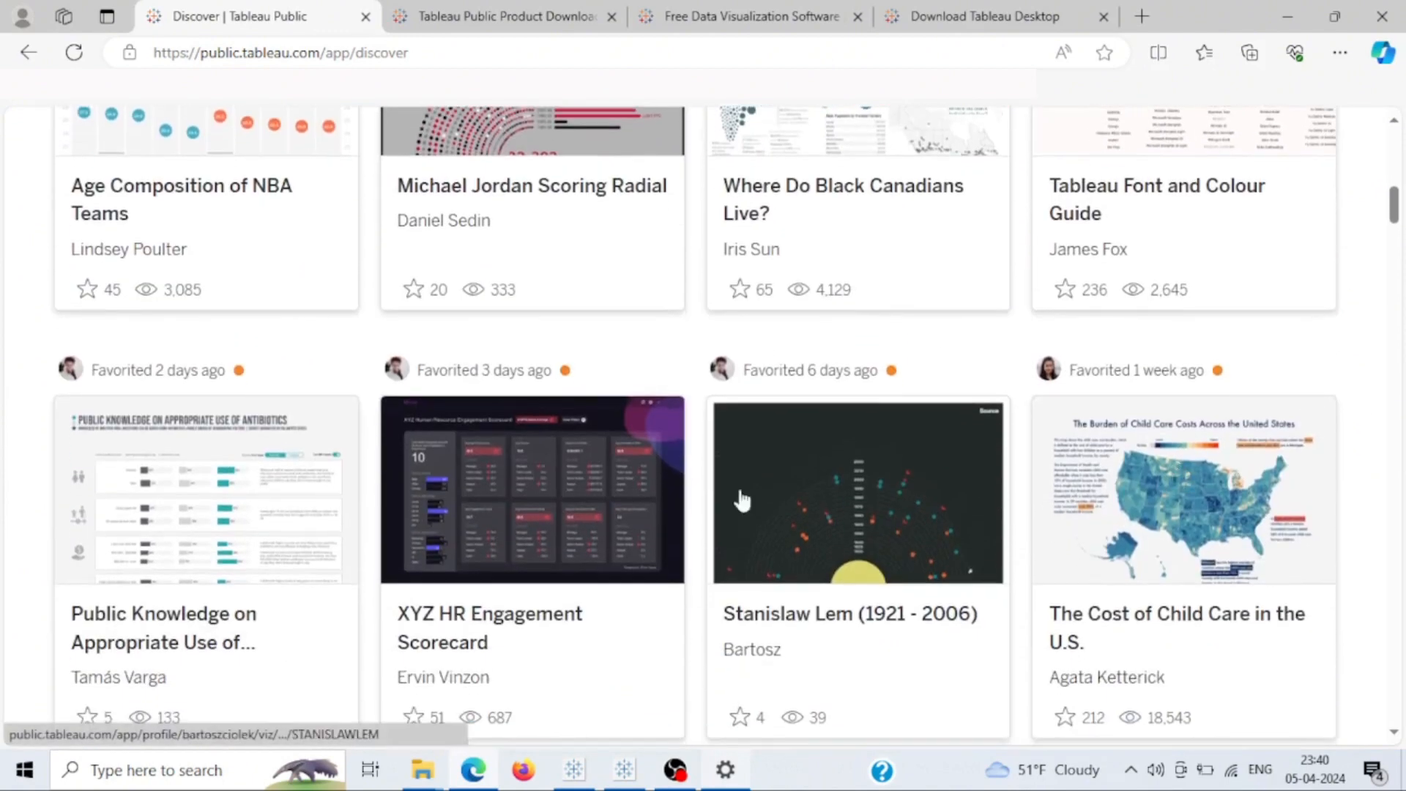
pyautogui.scroll(-2, 1142, 584)
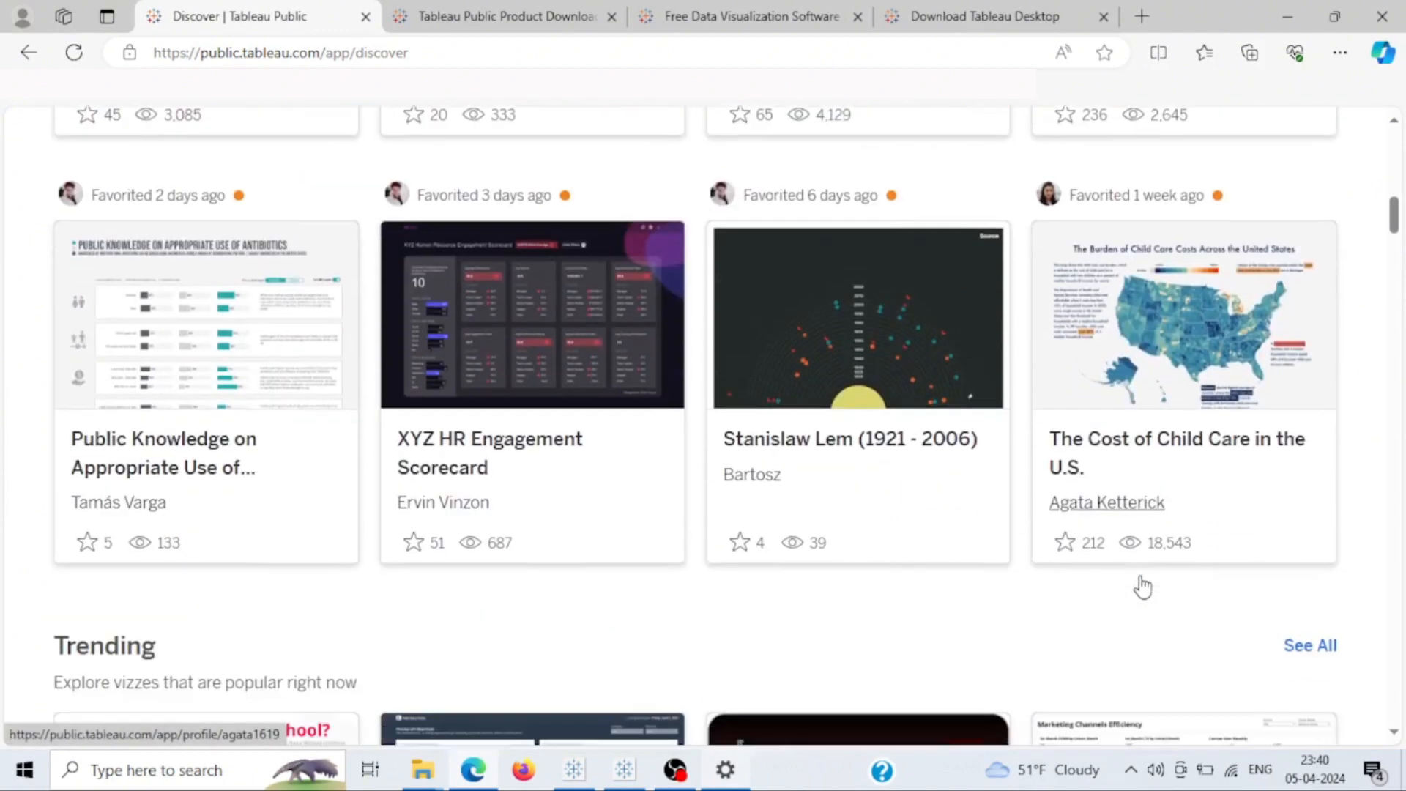
pyautogui.scroll(-5, 806, 618)
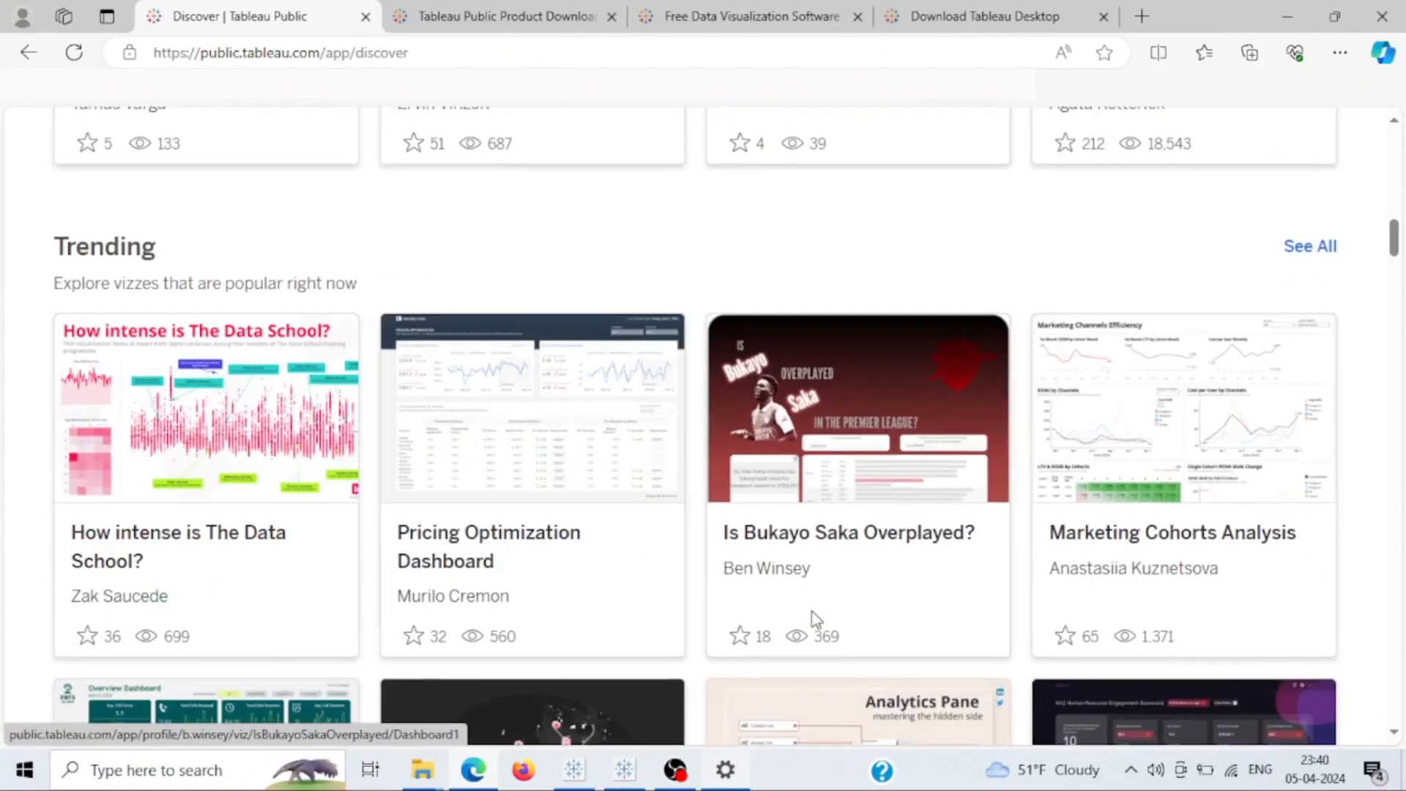
# Create a new workbook in the browser with Web Authoring from the Discover page.
pyautogui.scroll(18, 815, 619)
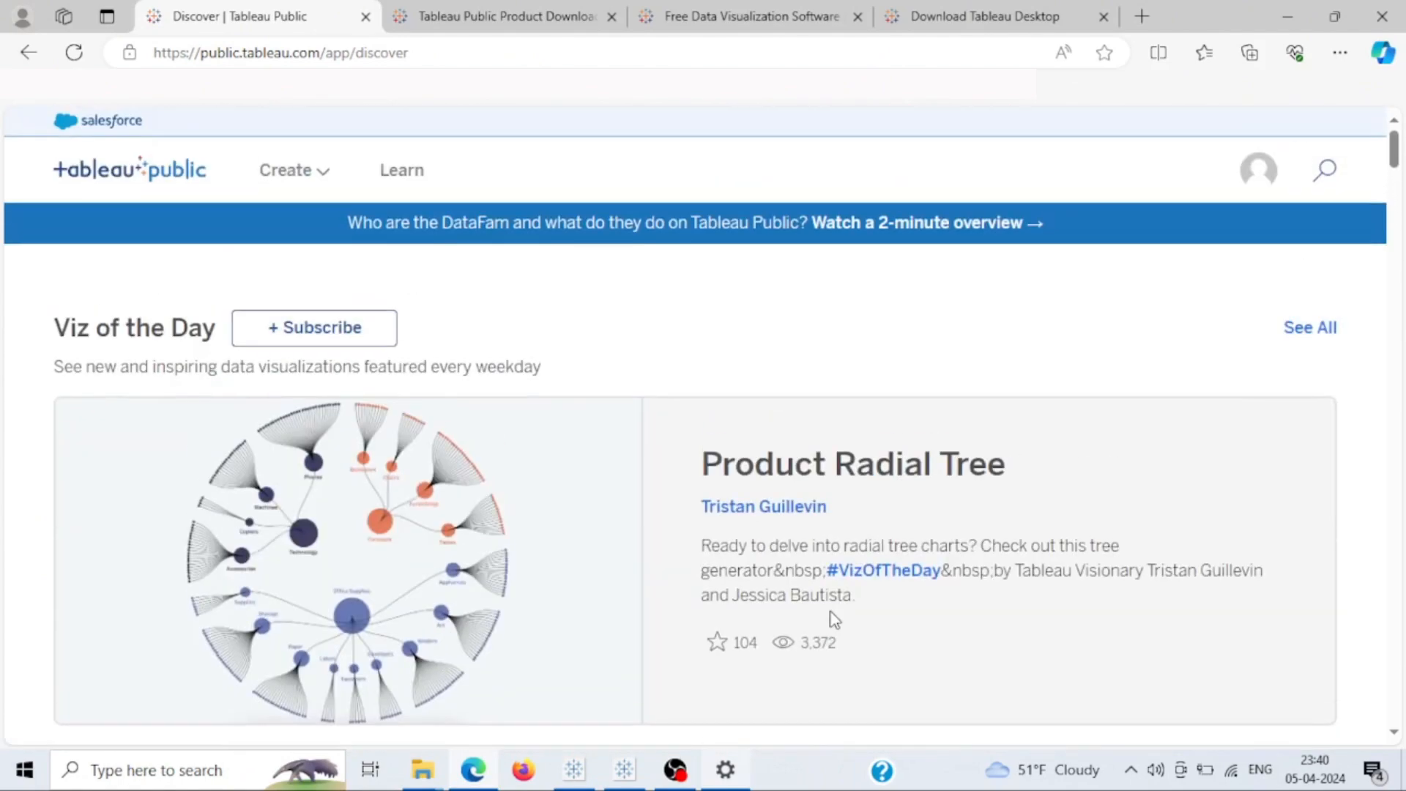
pyautogui.click(293, 170)
pyautogui.click(293, 229)
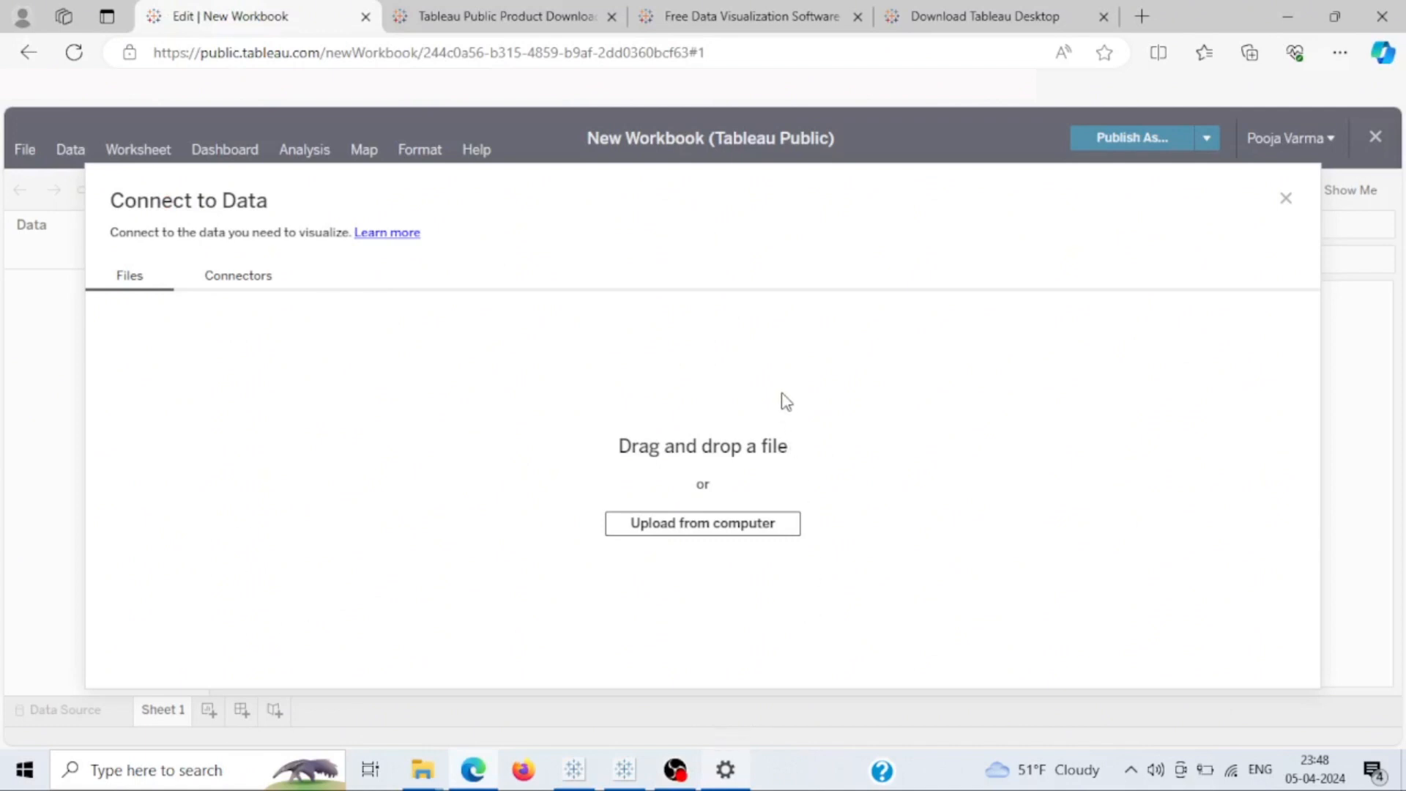
# Switch to the Tableau Public desktop app, view the additional server connectors, and go from the start page to the blank Sheet 1.
pyautogui.click(570, 772)
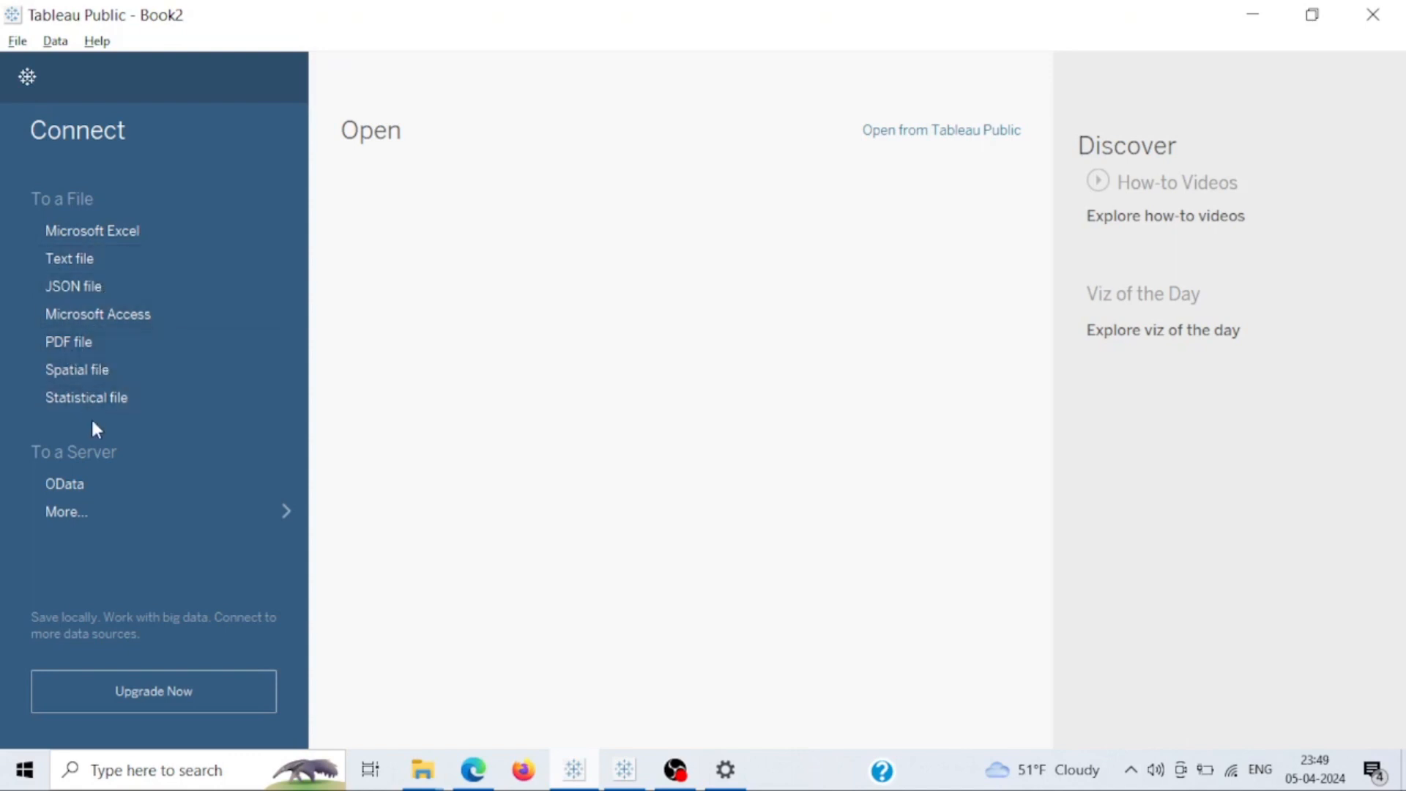
pyautogui.click(191, 513)
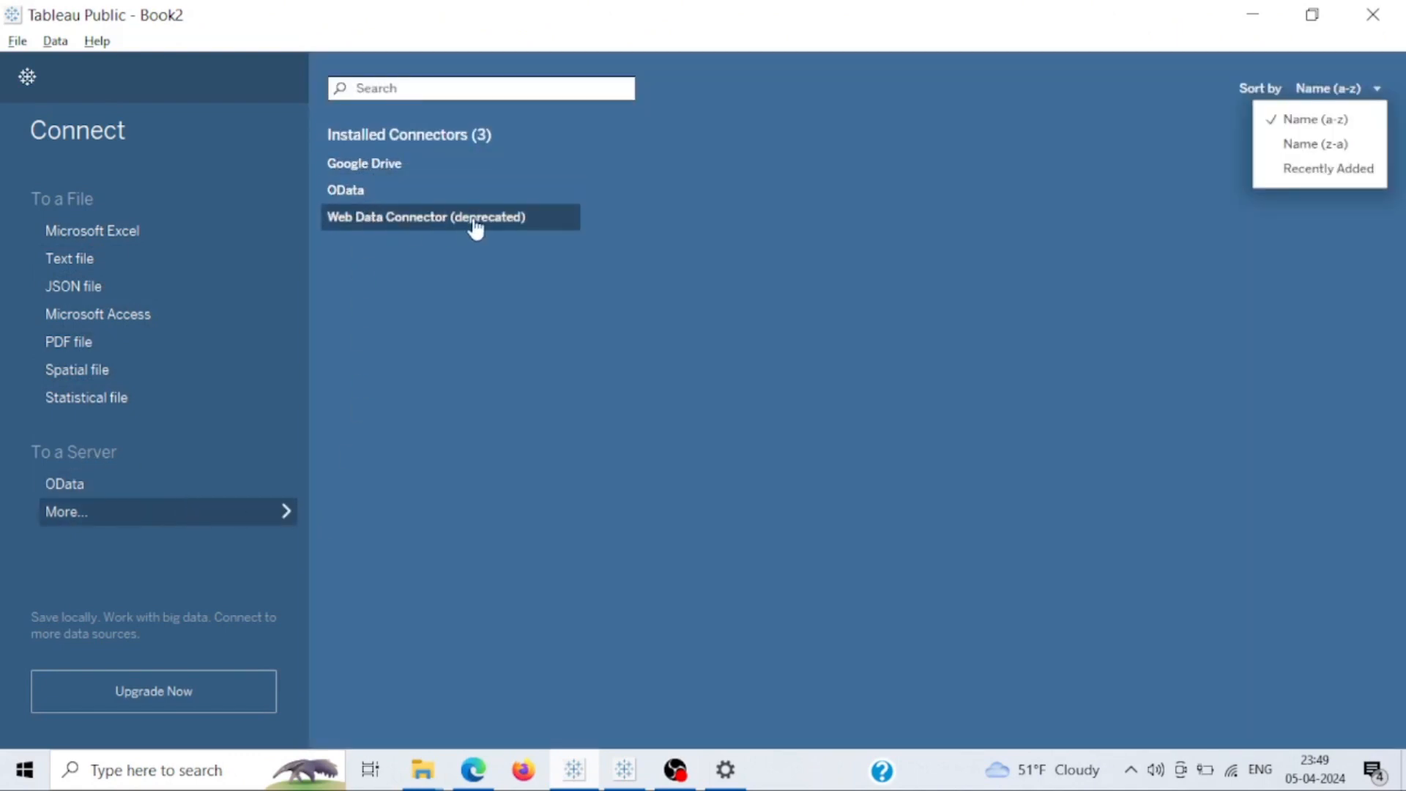
pyautogui.click(26, 78)
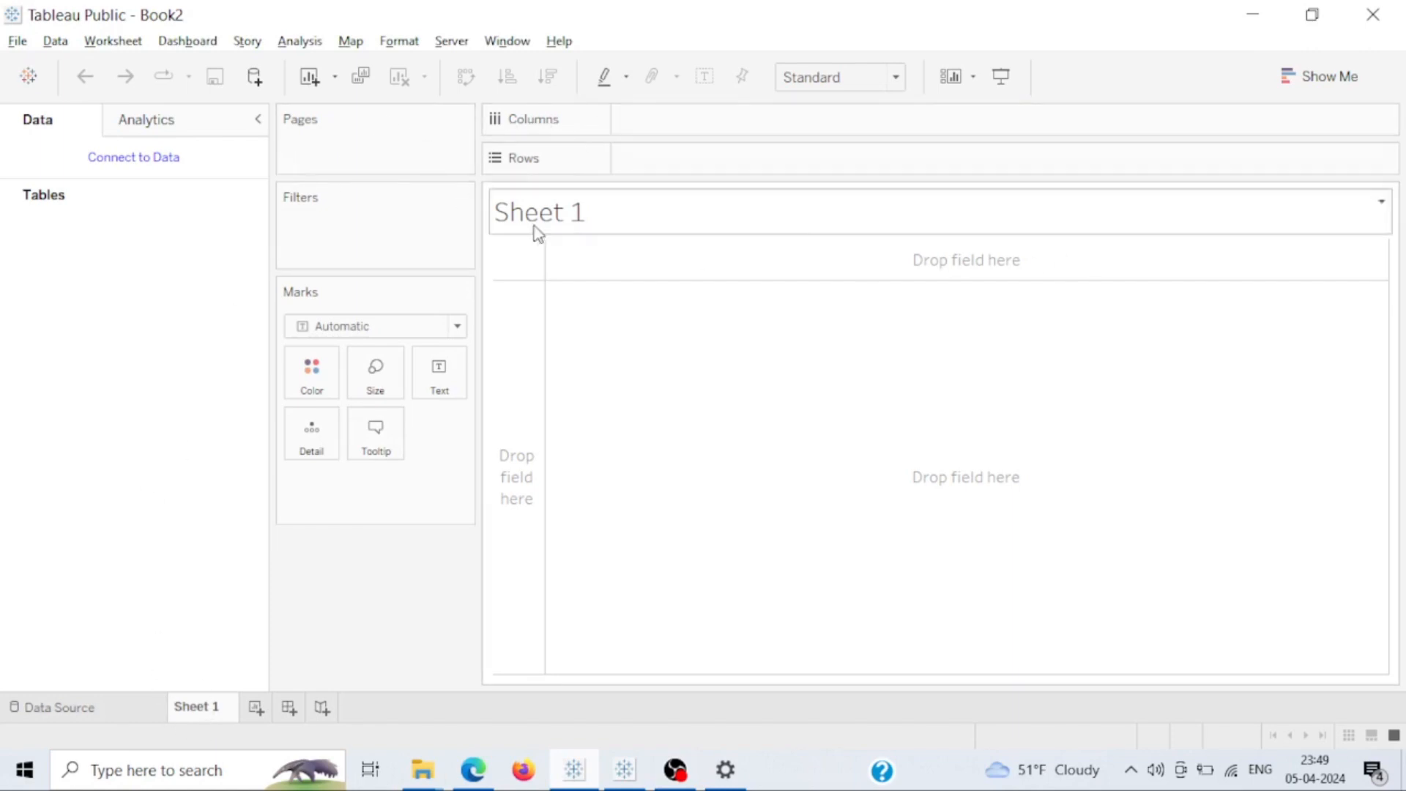
# Return to the Tableau Public start page, then switch to Tableau Desktop and browse its file connectors and full list of server connectors.
pyautogui.click(28, 79)
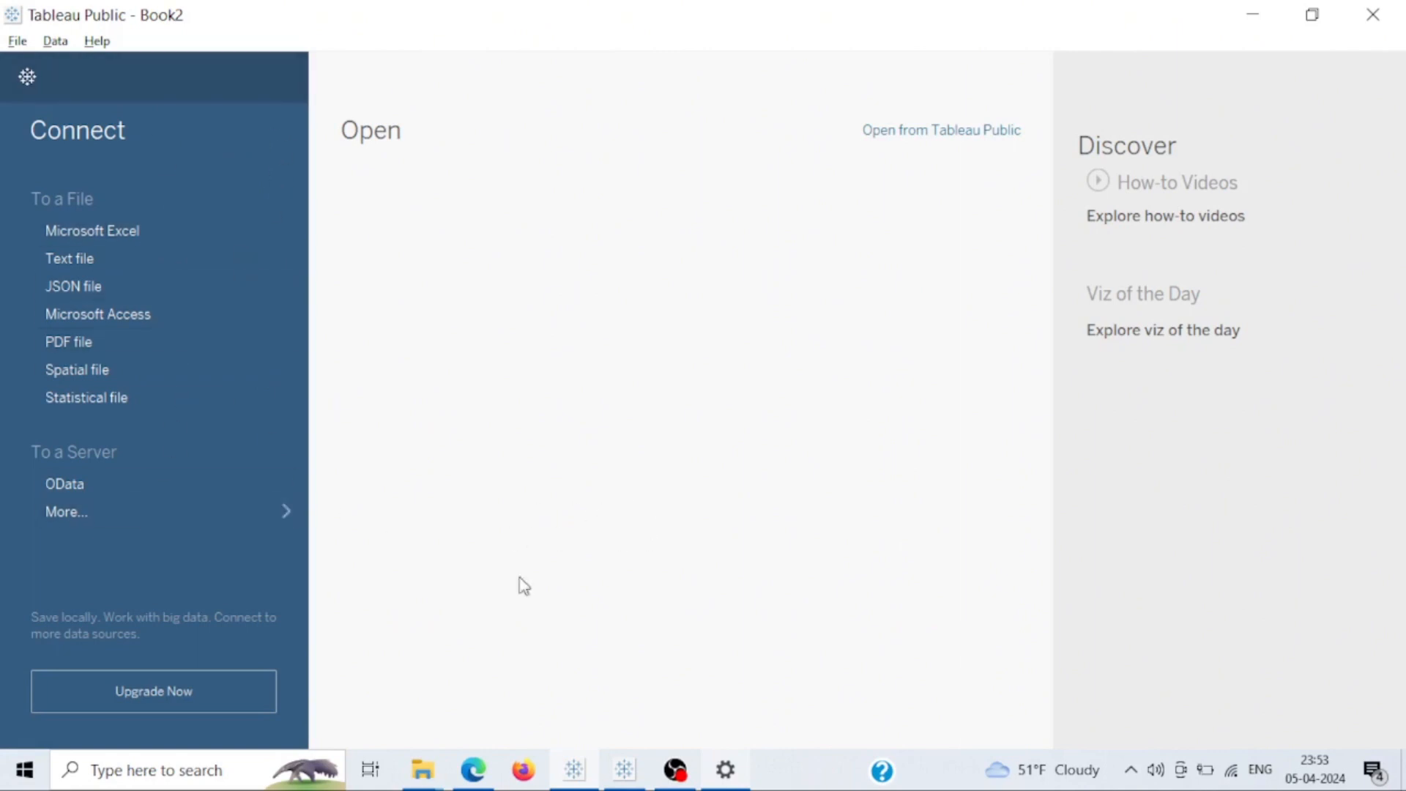
pyautogui.click(618, 775)
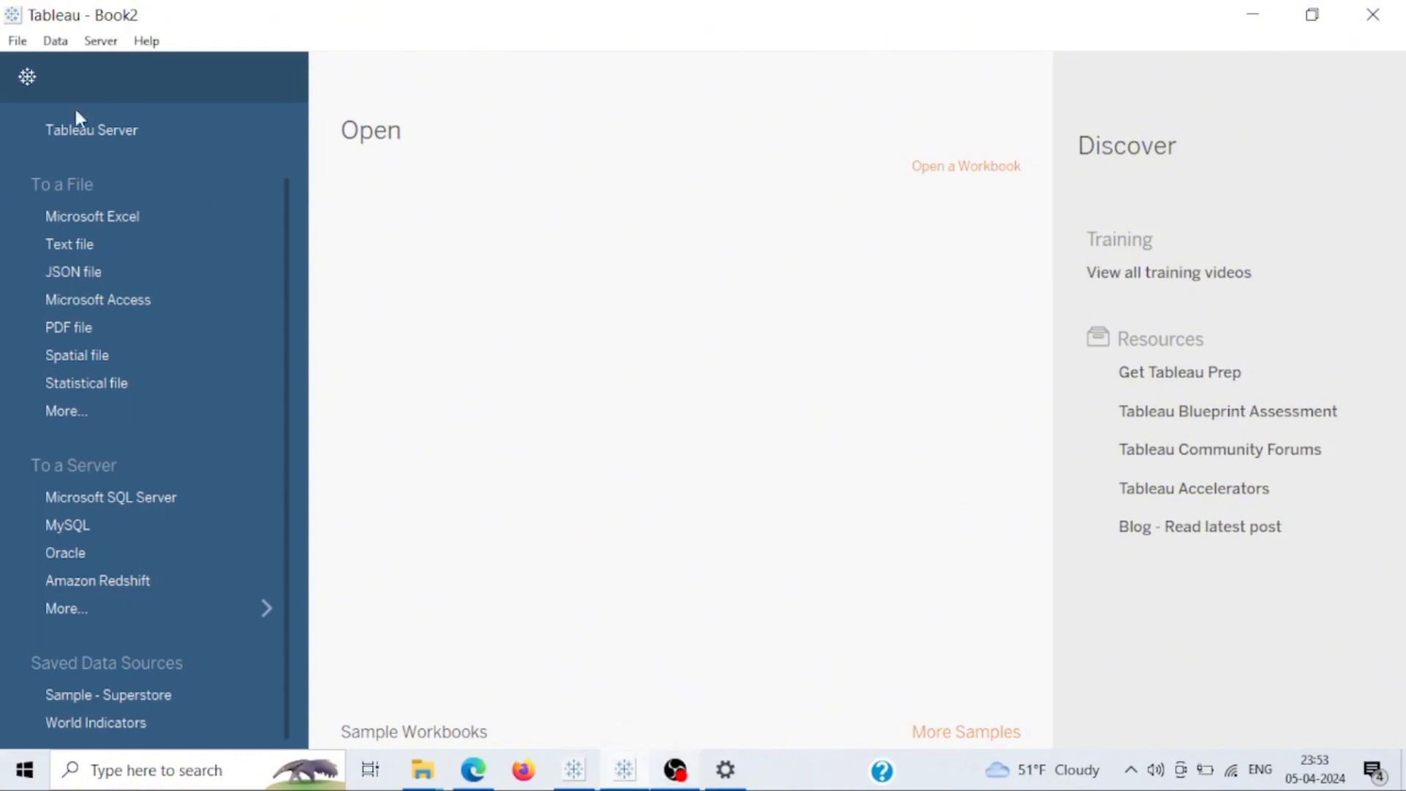
pyautogui.scroll(2, 175, 447)
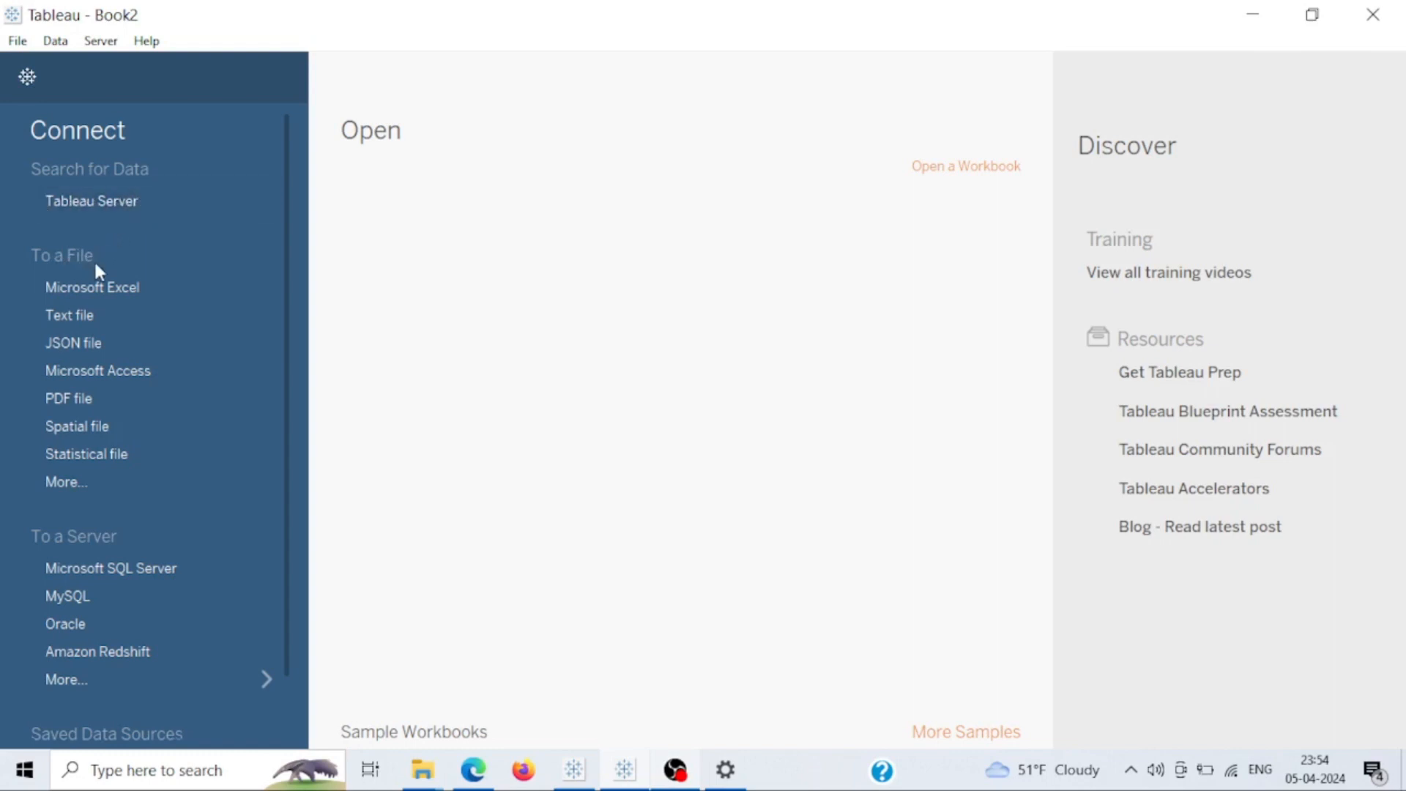
pyautogui.scroll(-2, 94, 259)
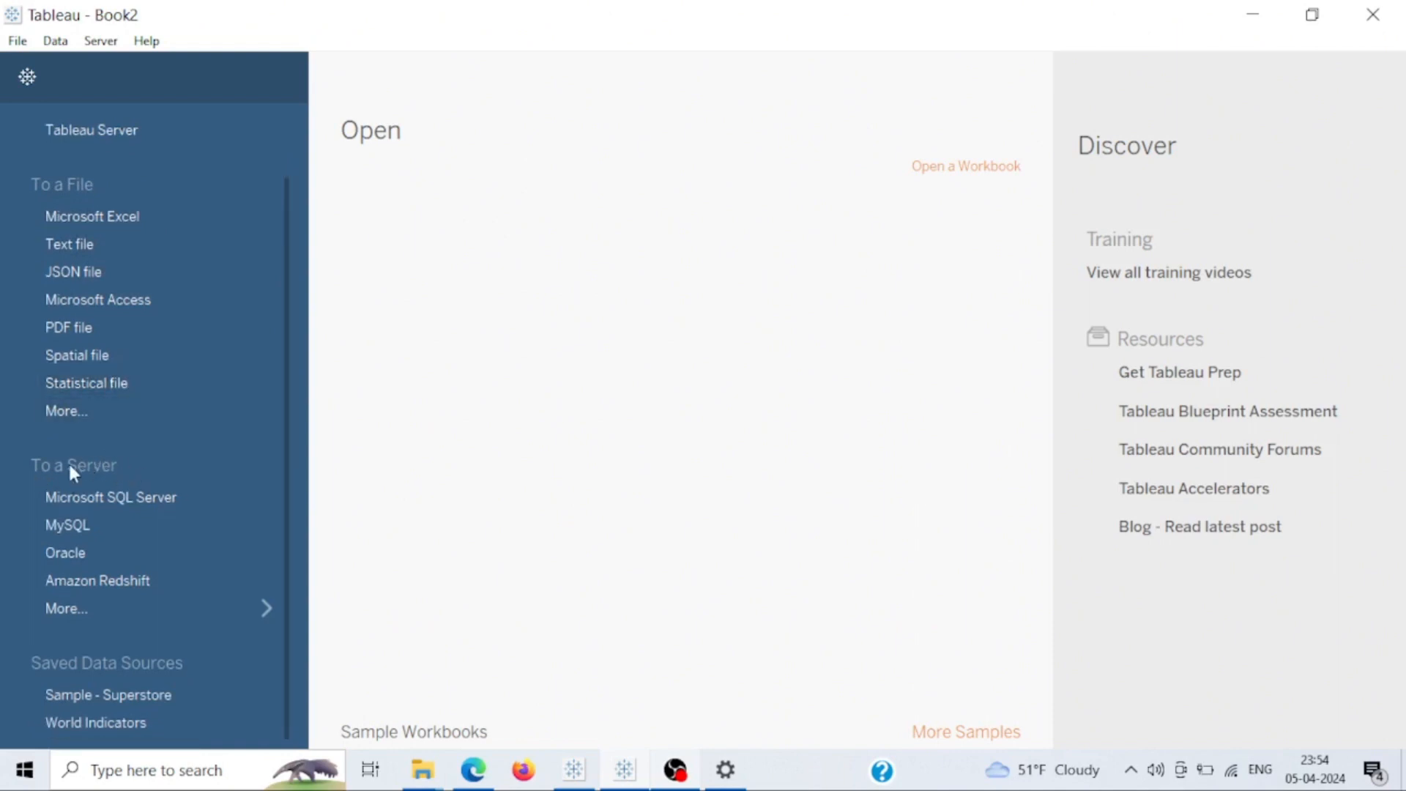
pyautogui.click(121, 616)
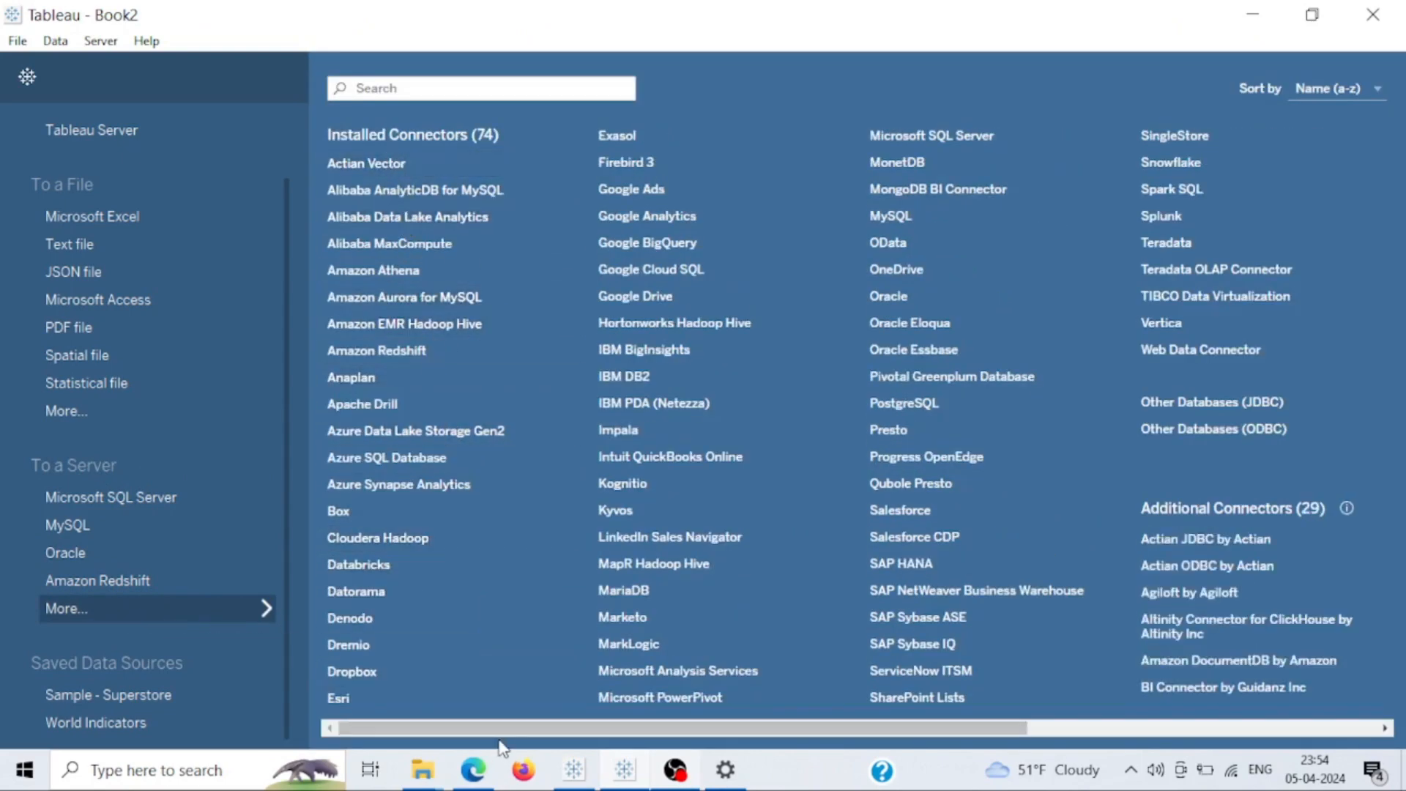
pyautogui.moveTo(489, 728); pyautogui.dragTo(899, 646)
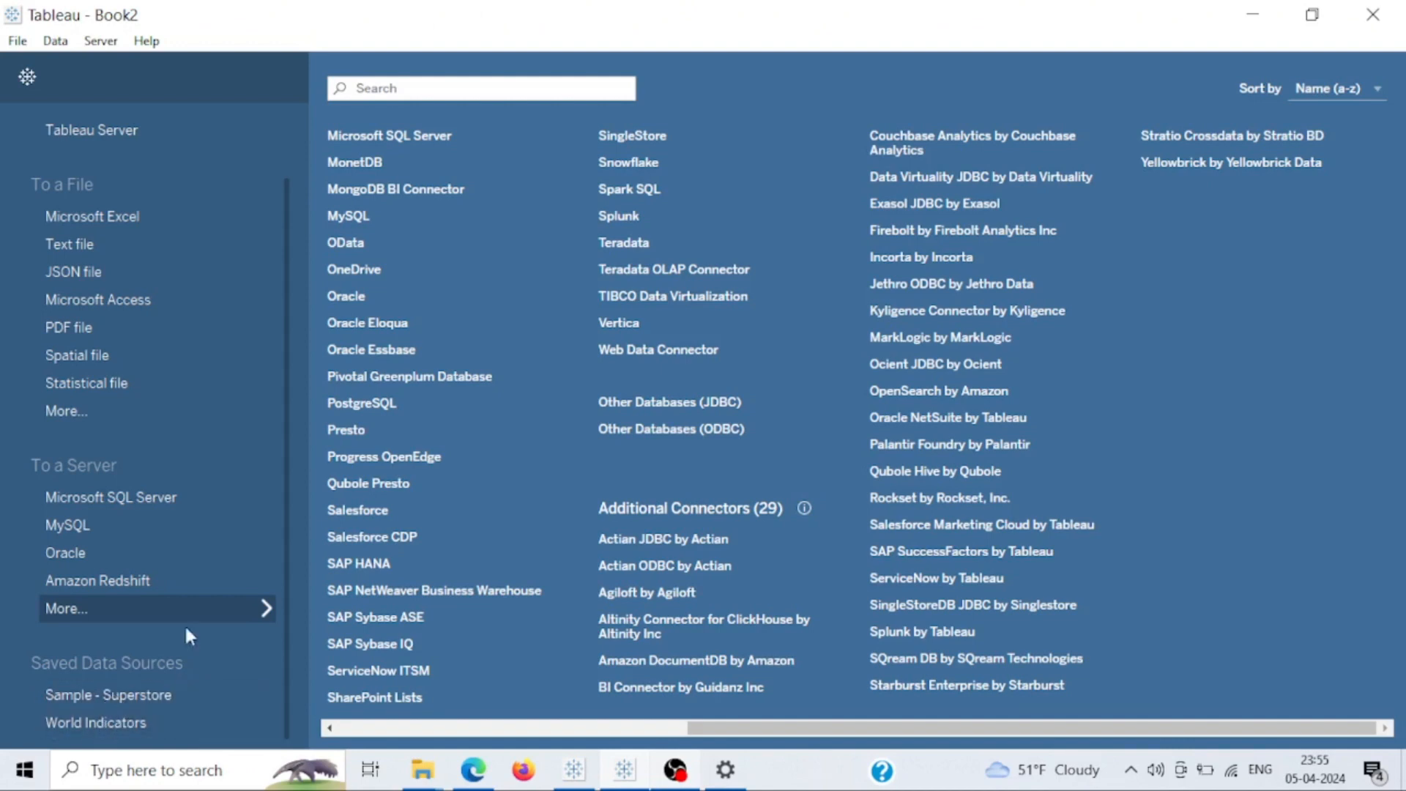
pyautogui.scroll(2, 122, 356)
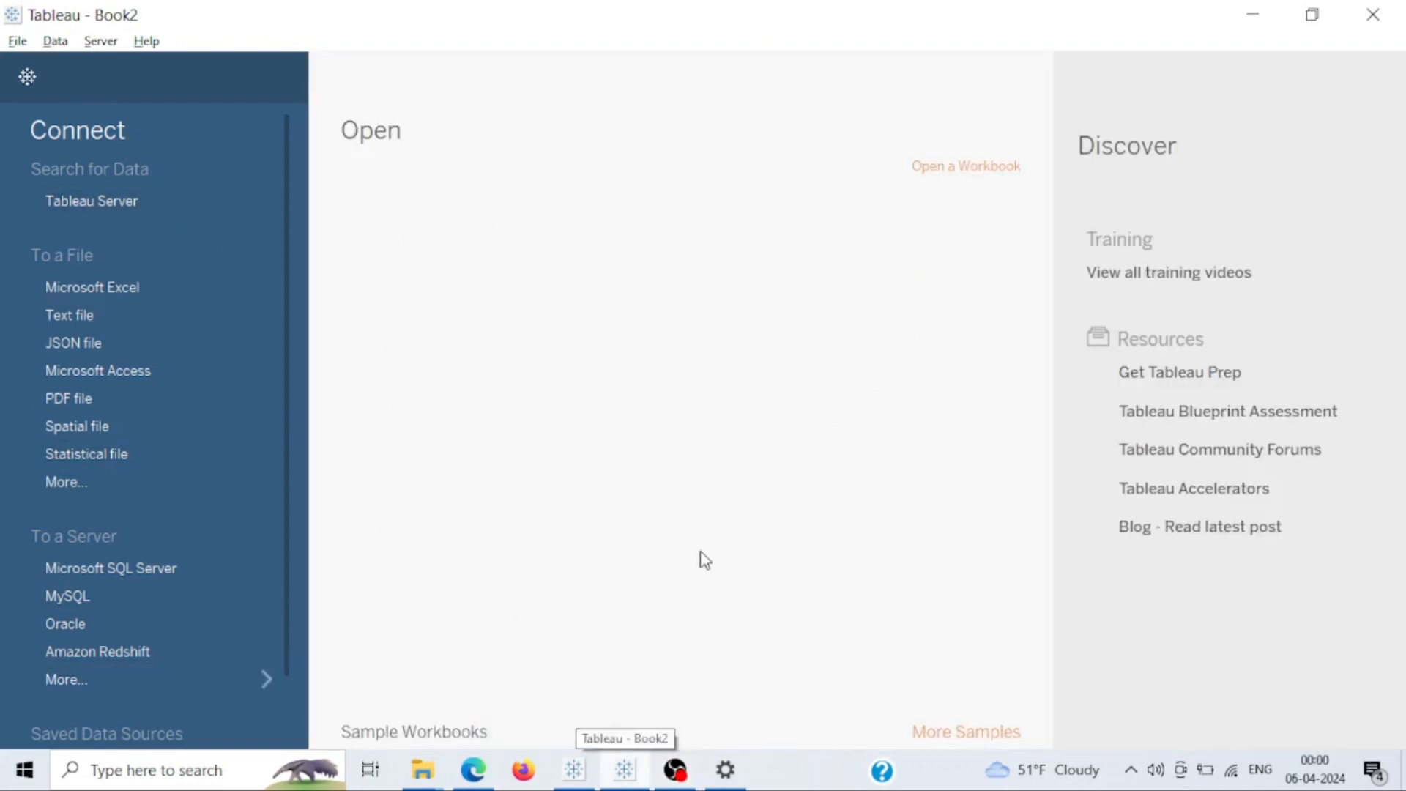
# Switch to the browser, dismiss the web workbook's Connect to Data dialog, and go back to the Discover page.
pyautogui.click(574, 769)
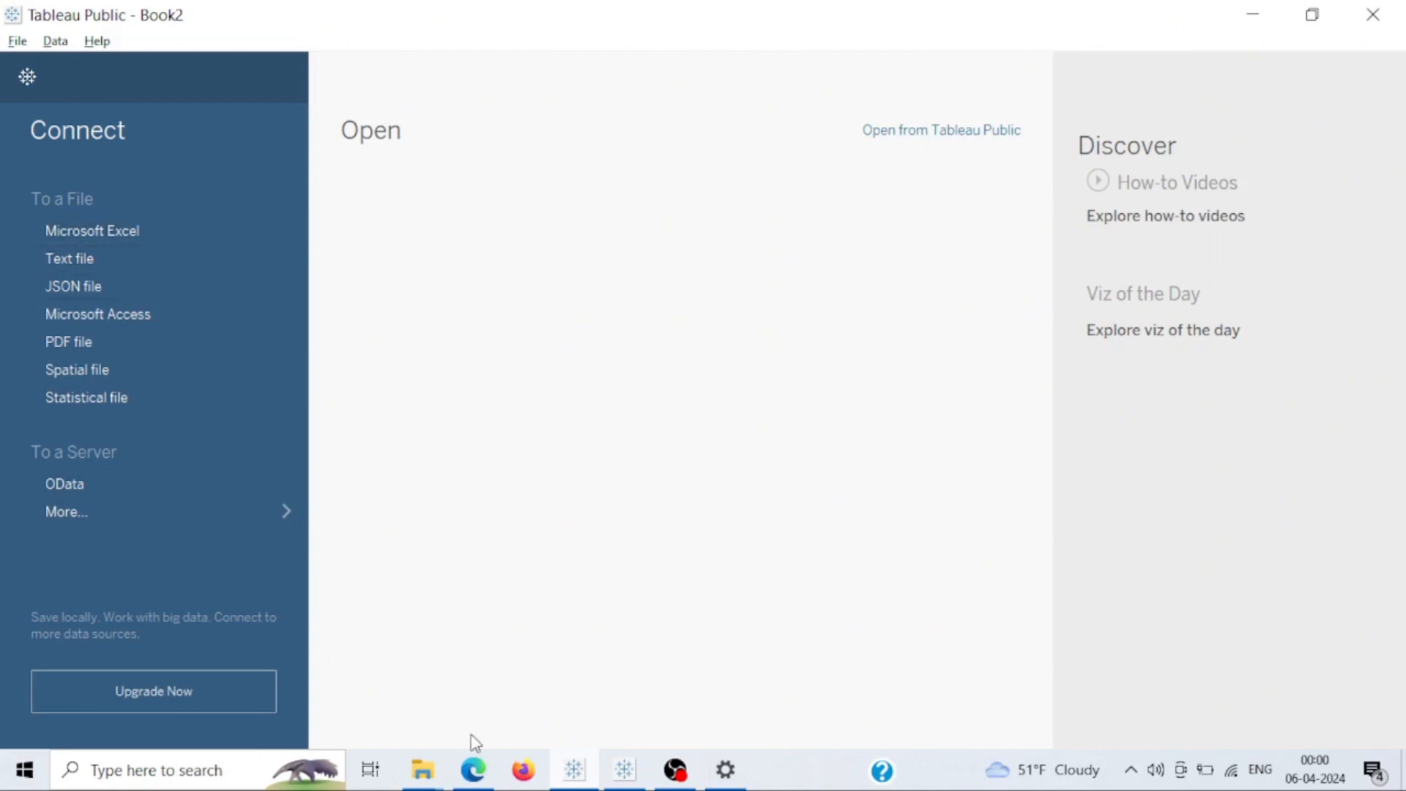
pyautogui.click(473, 769)
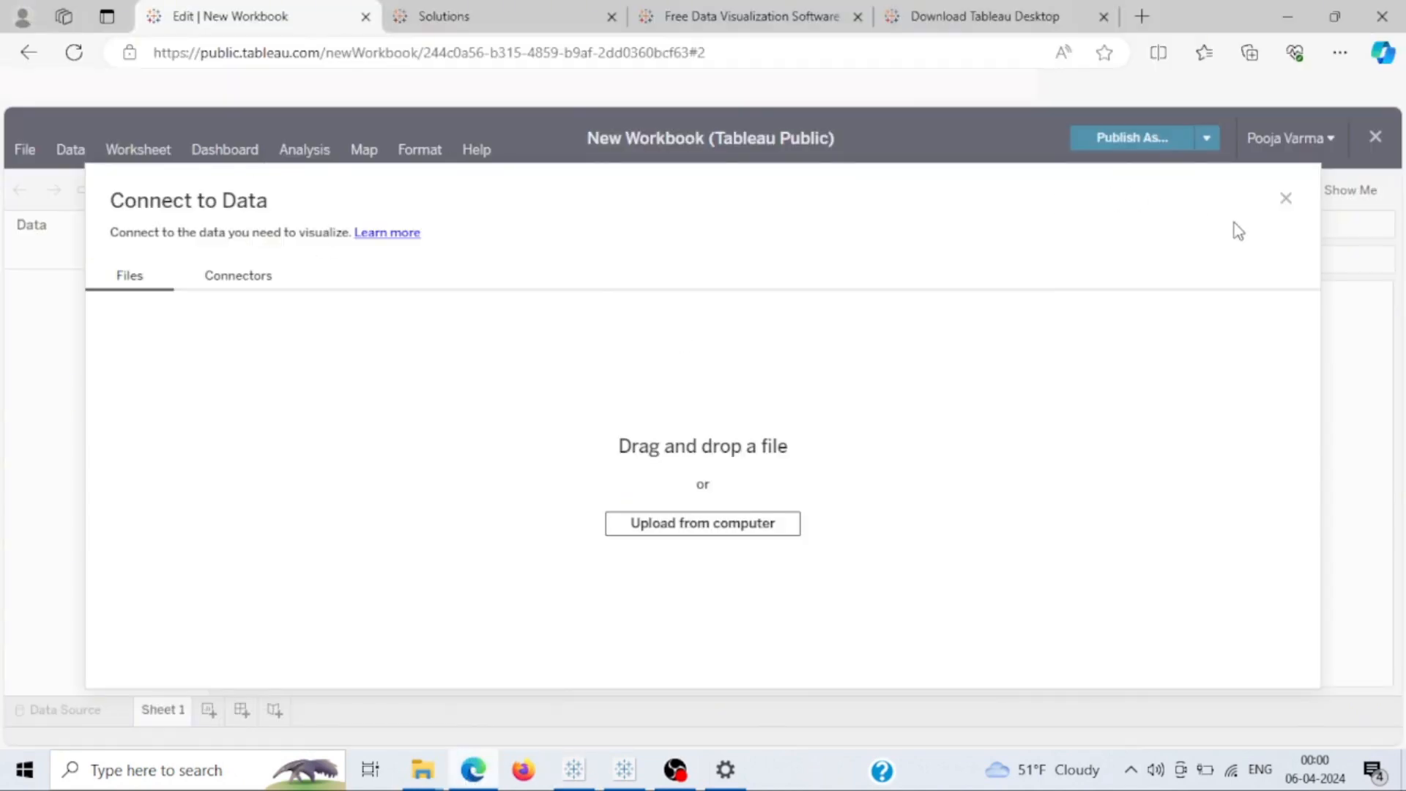
pyautogui.click(1287, 199)
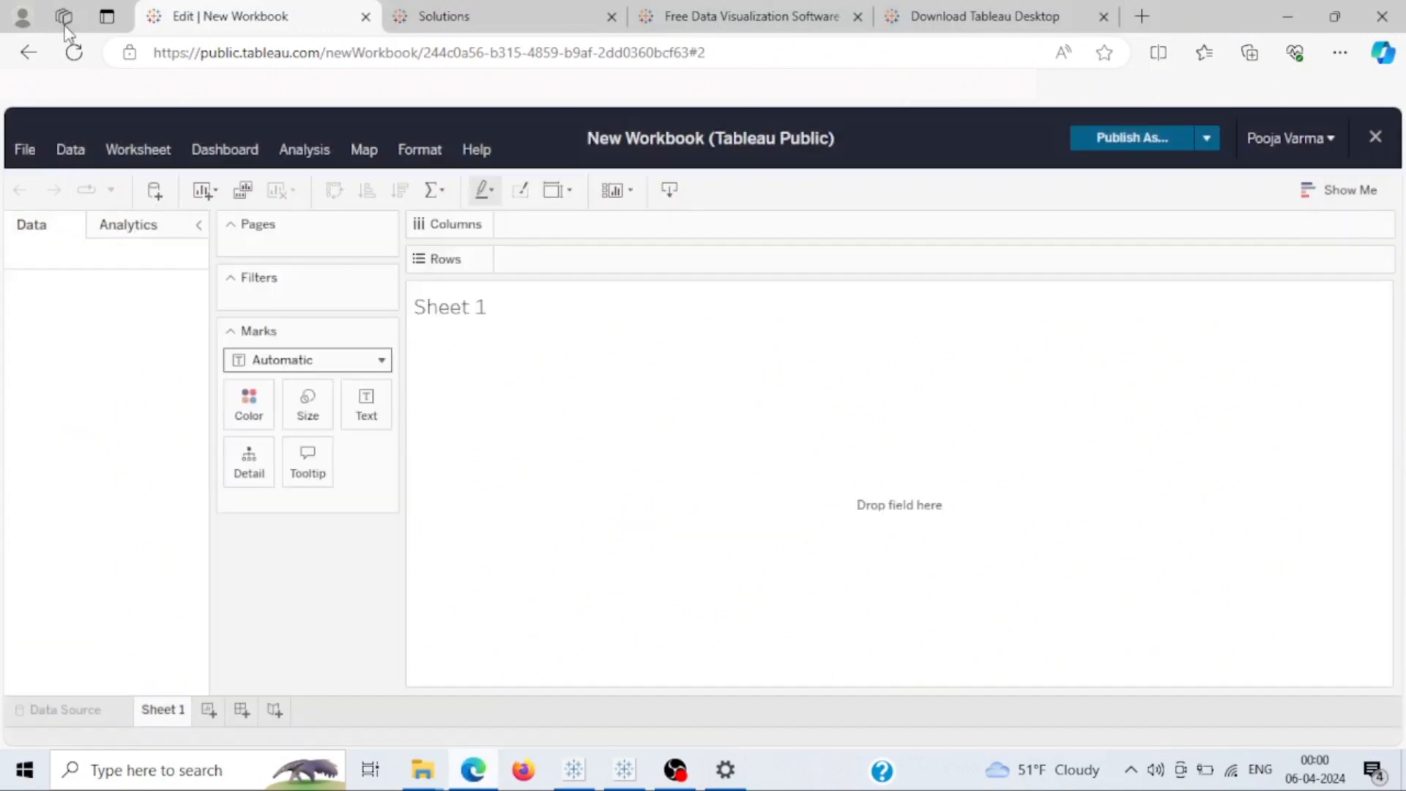
pyautogui.click(27, 55)
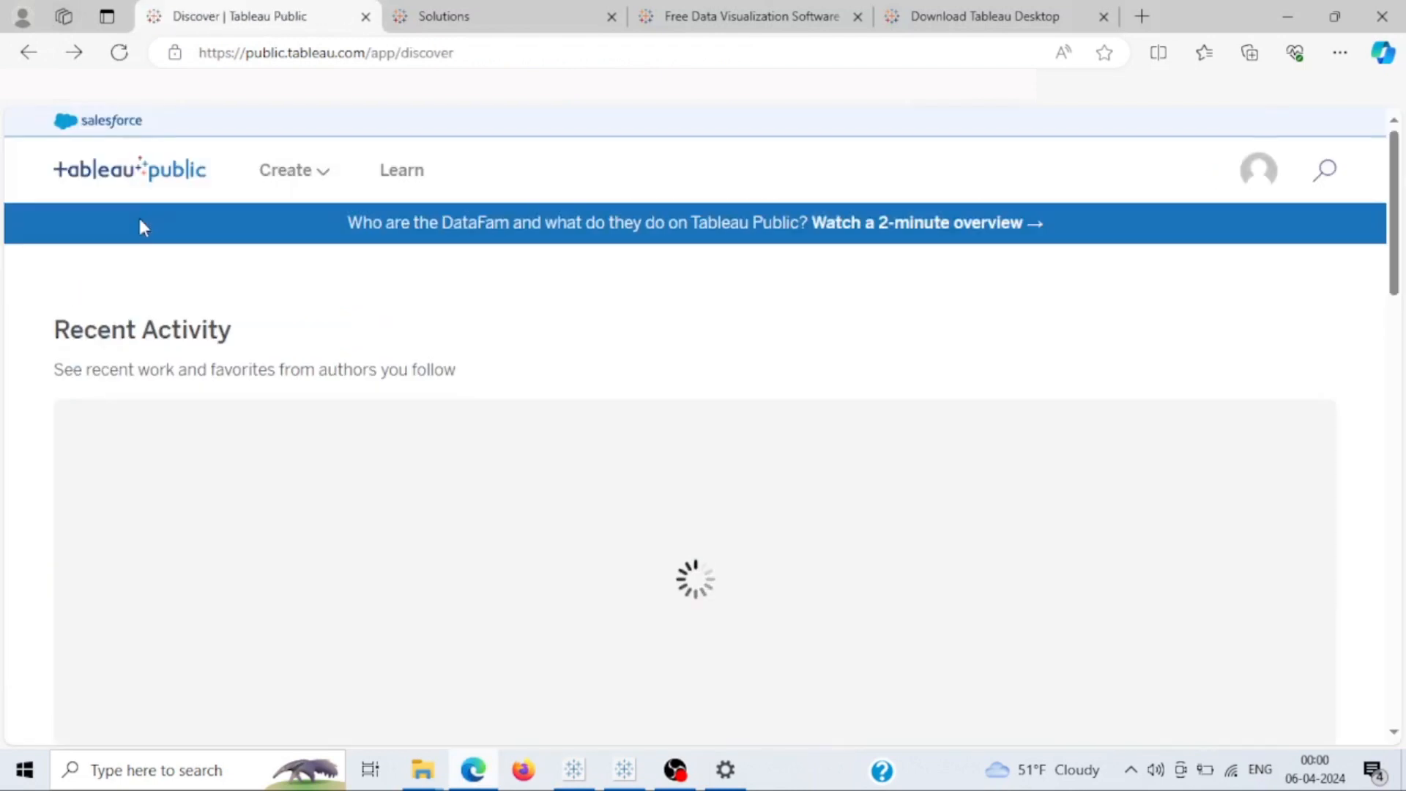
# Open the Sample Data section of the Learn page and examine the Business datasets, particularly the Superstore Sales xls entry.
pyautogui.moveTo(350, 174)
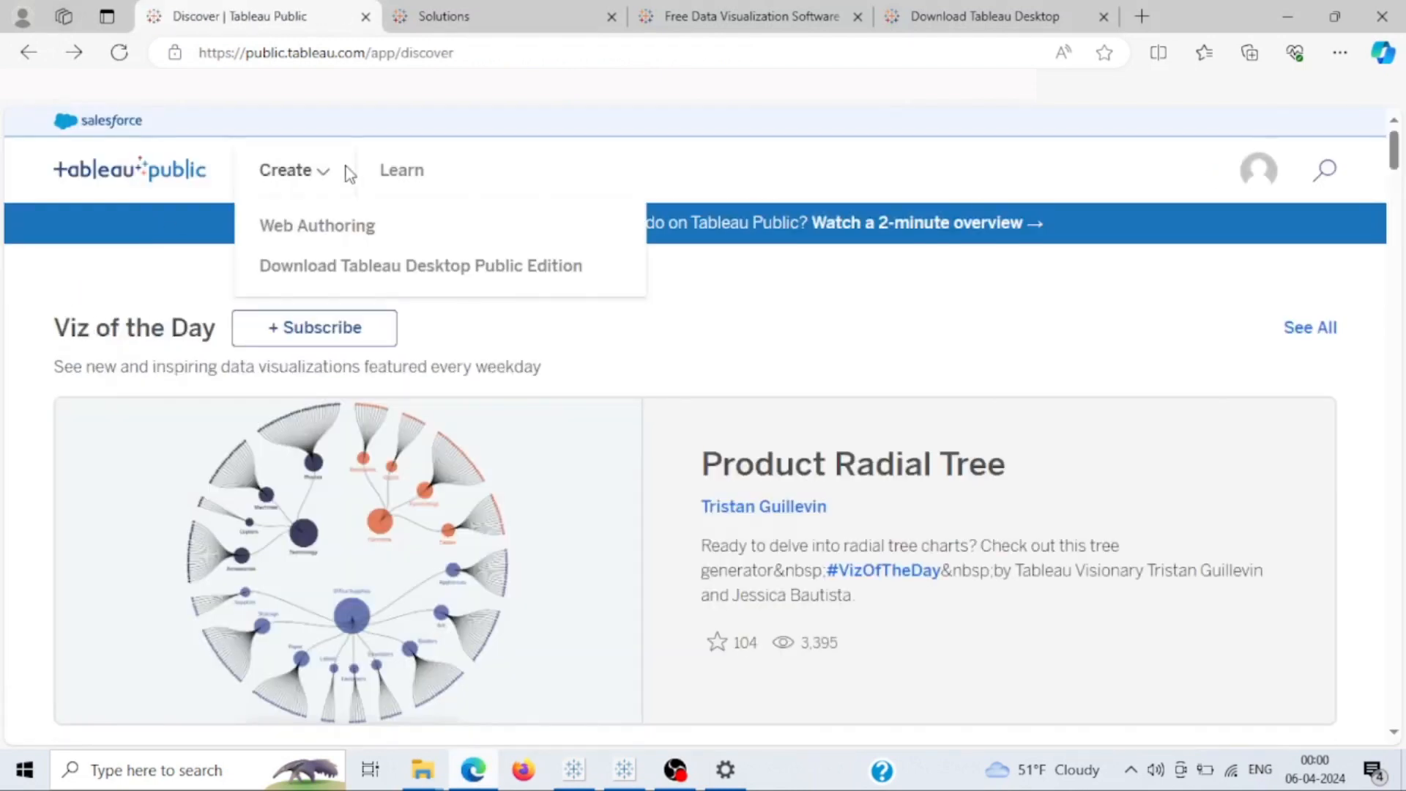
pyautogui.click(410, 175)
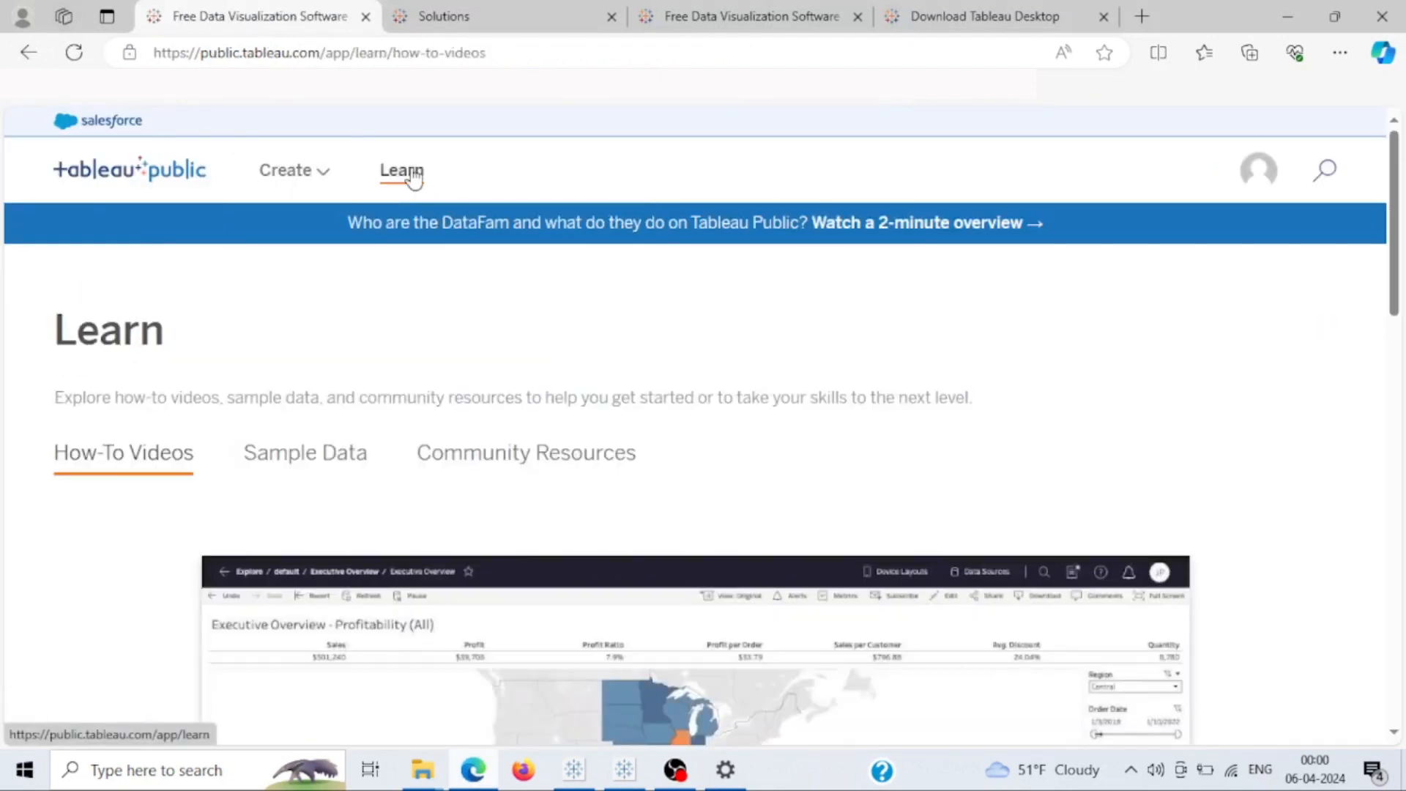
pyautogui.scroll(-1, 315, 349)
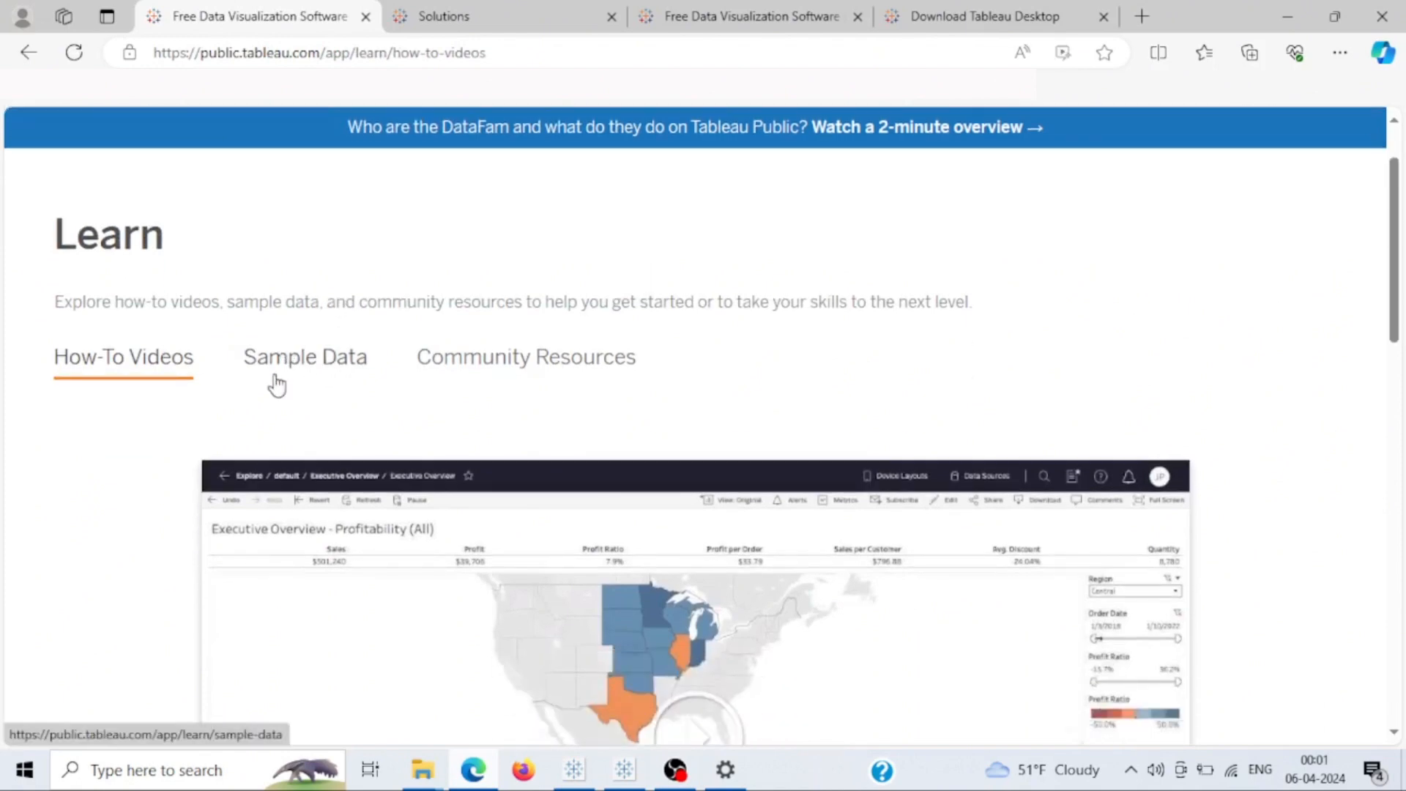
pyautogui.click(286, 379)
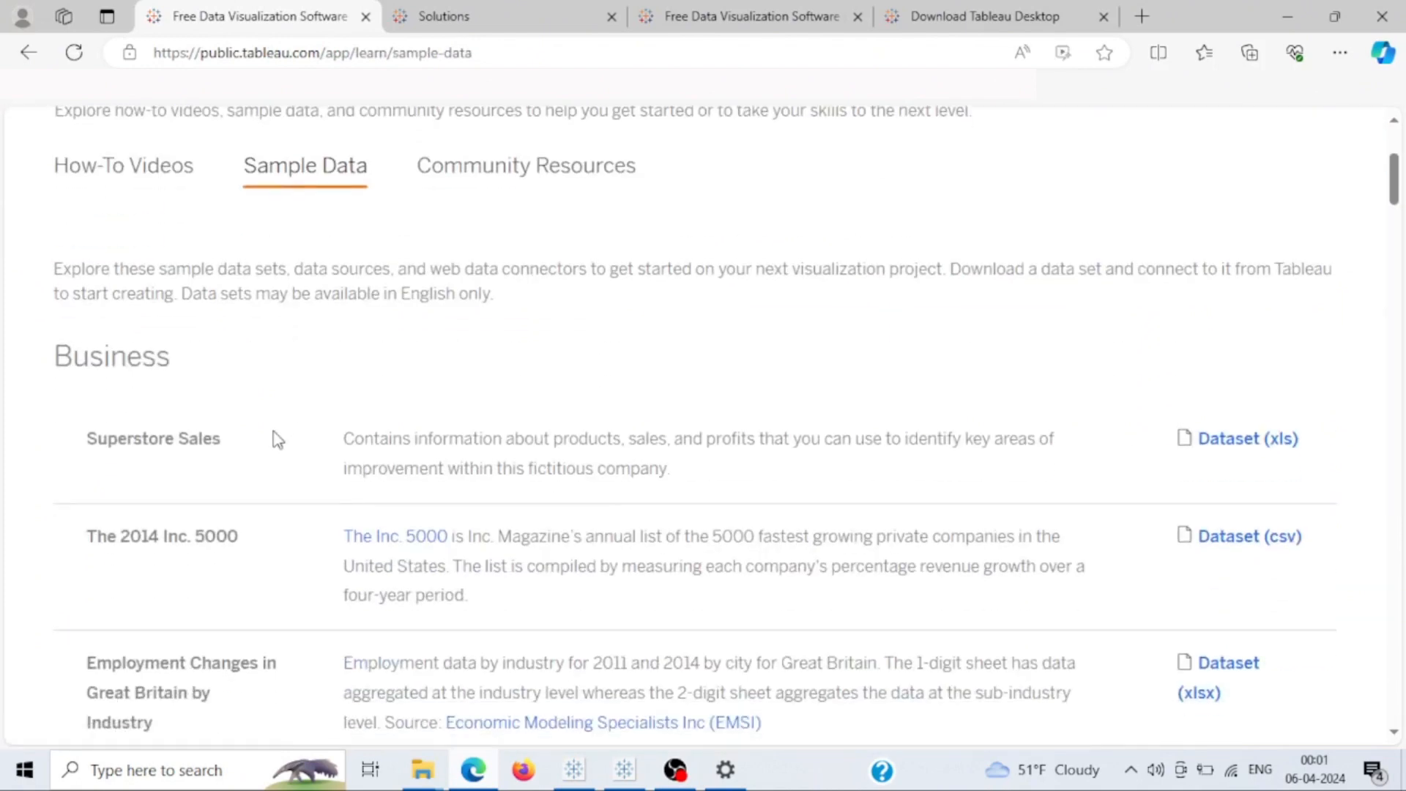
pyautogui.scroll(-1, 274, 438)
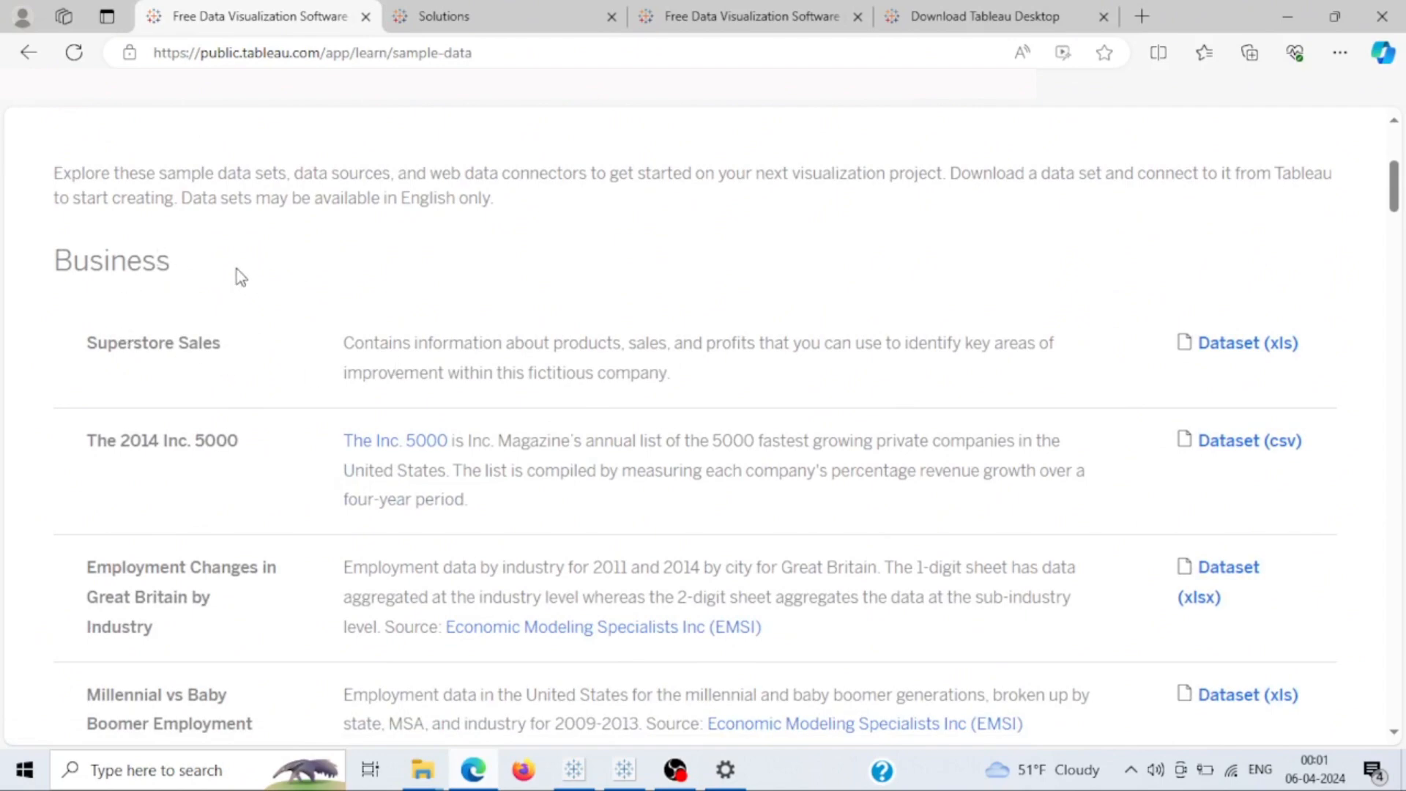
pyautogui.scroll(-1, 245, 274)
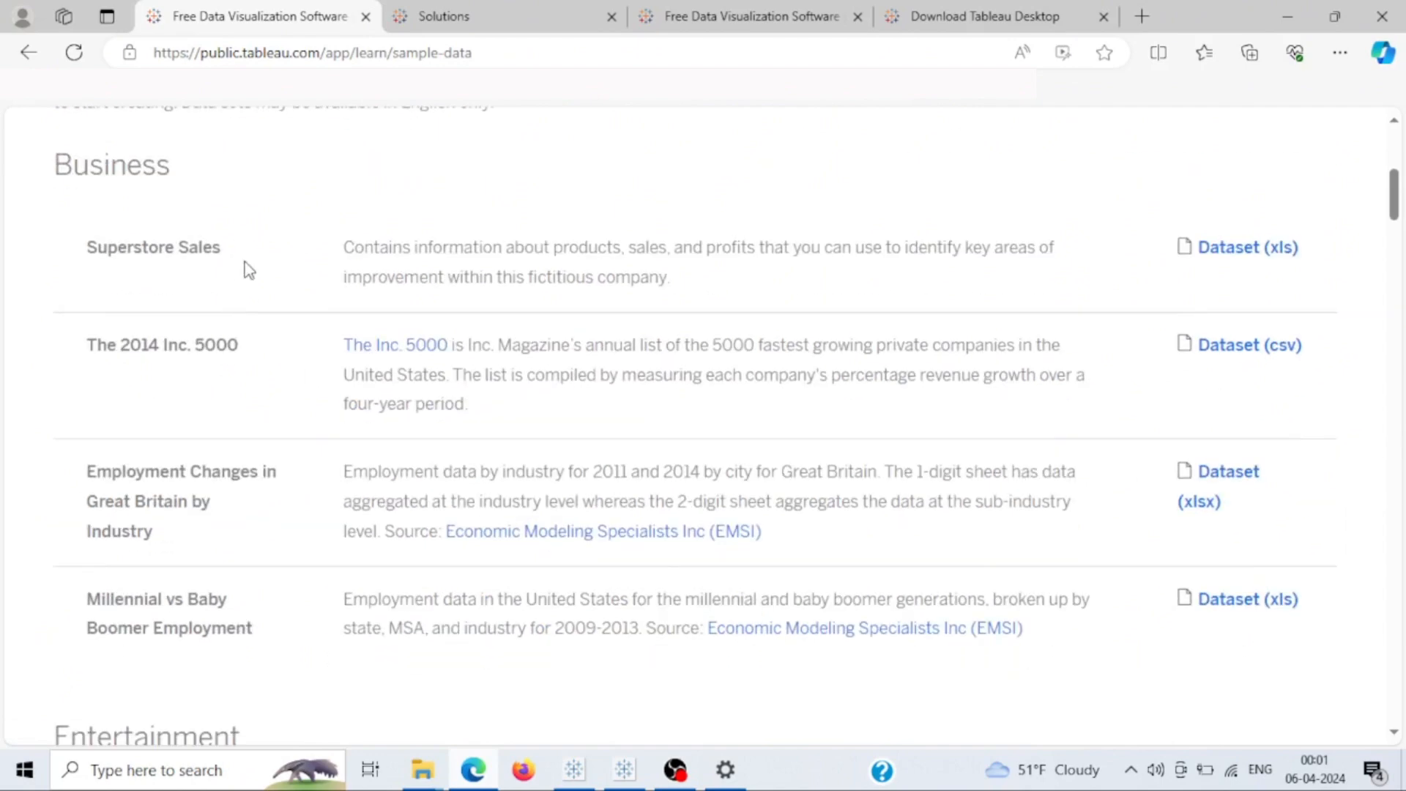
pyautogui.scroll(-1, 245, 272)
pyautogui.scroll(2, 245, 303)
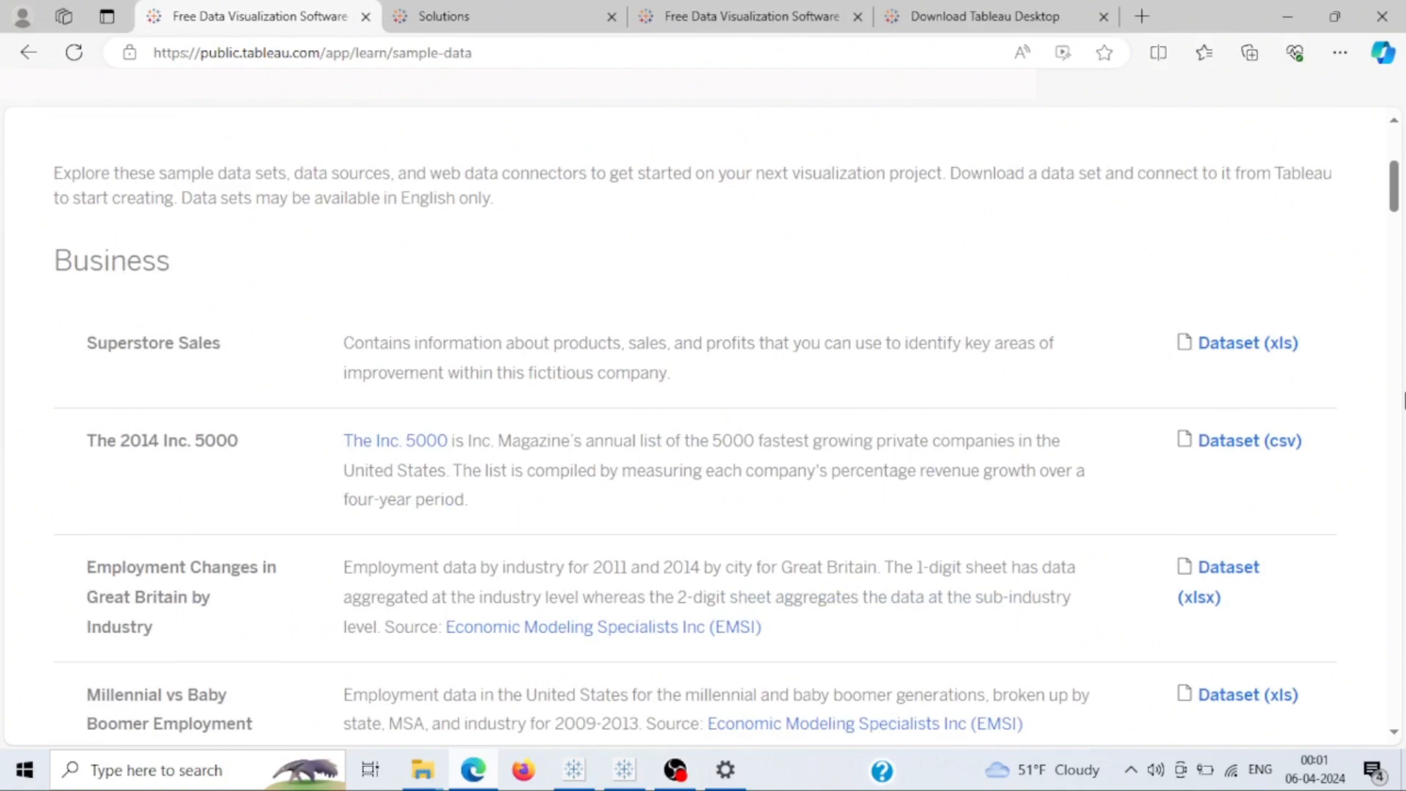
pyautogui.scroll(-1, 1235, 355)
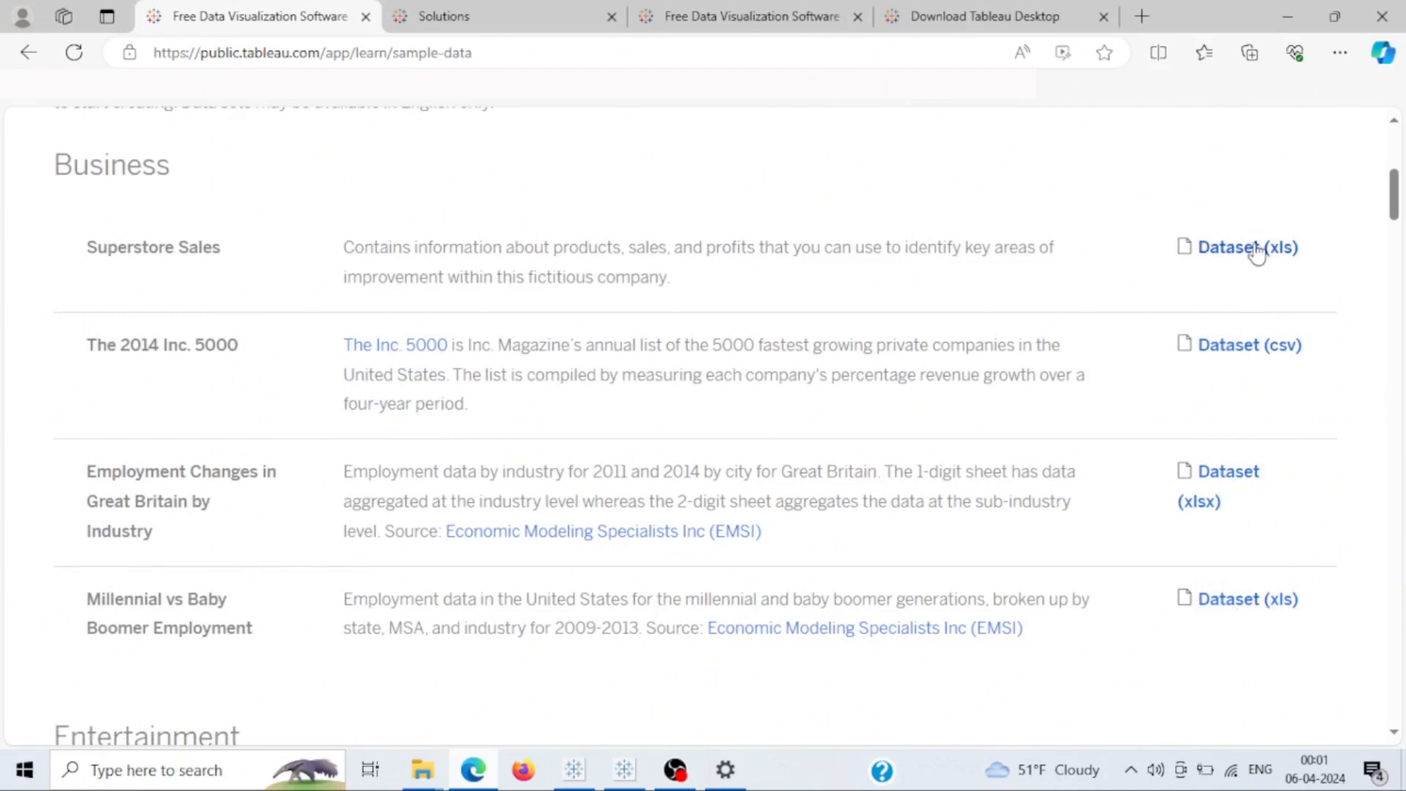
pyautogui.moveTo(91, 247); pyautogui.dragTo(223, 250)
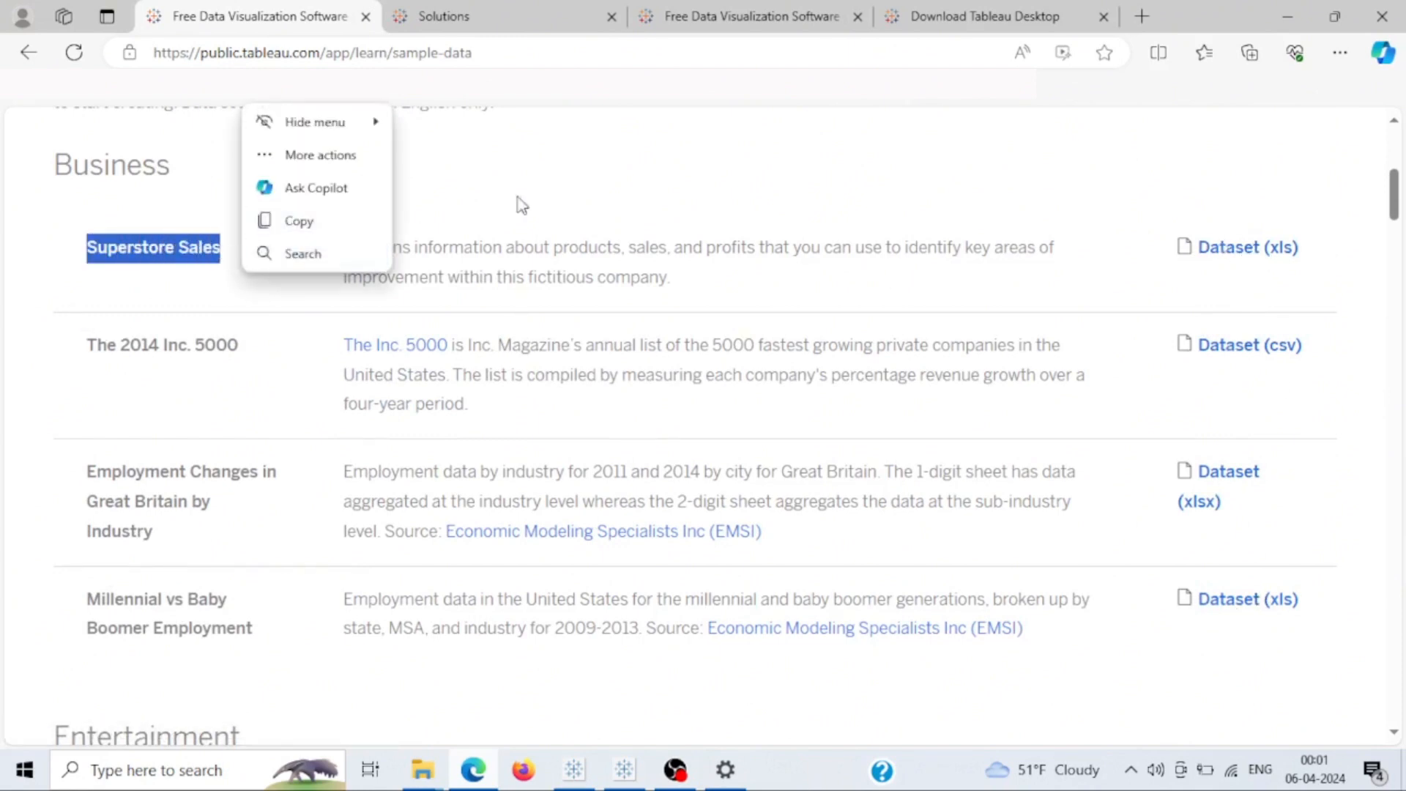
pyautogui.click(784, 249)
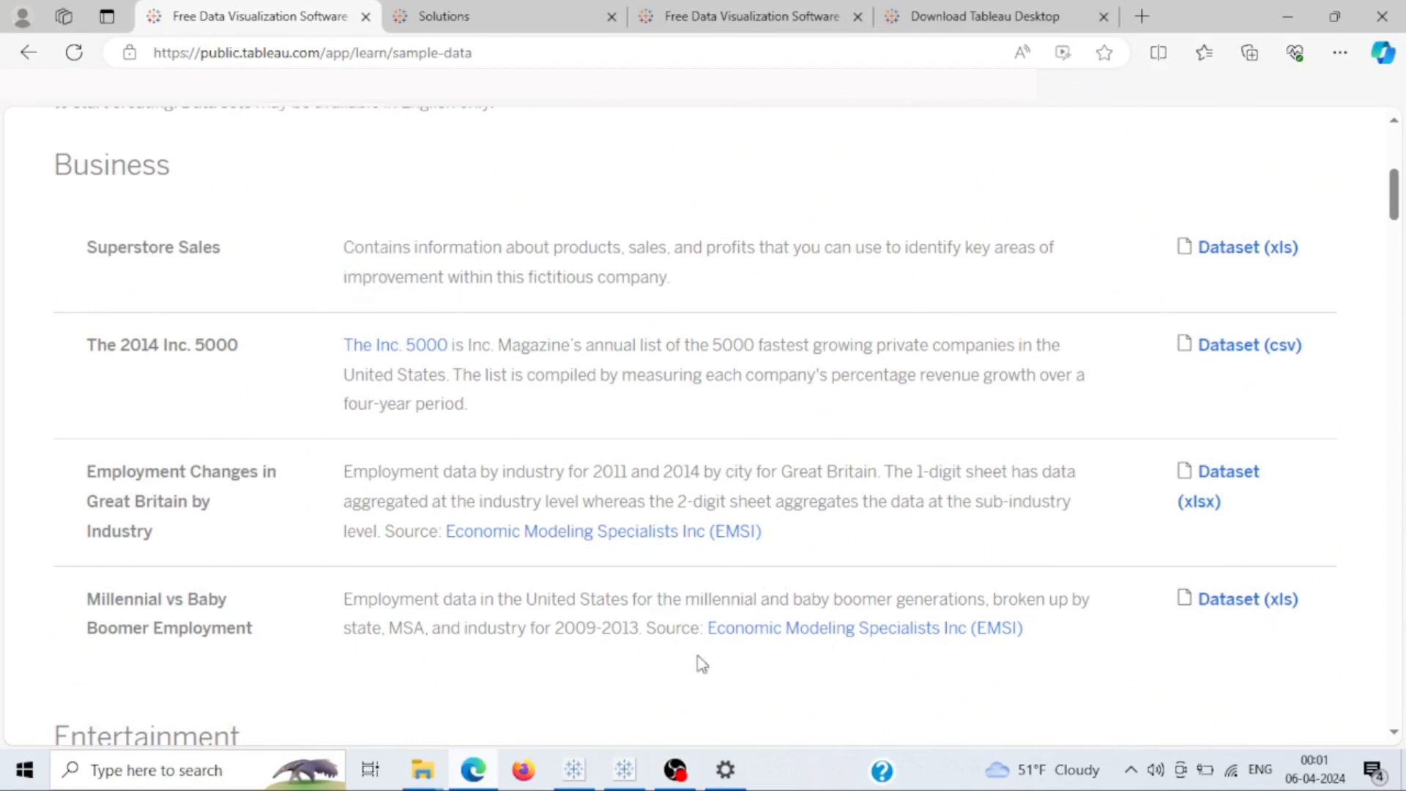
# Switch to the Tableau Public desktop app and connect to the Excel file sample_-_superstore.xls from Downloads.
pyautogui.click(584, 778)
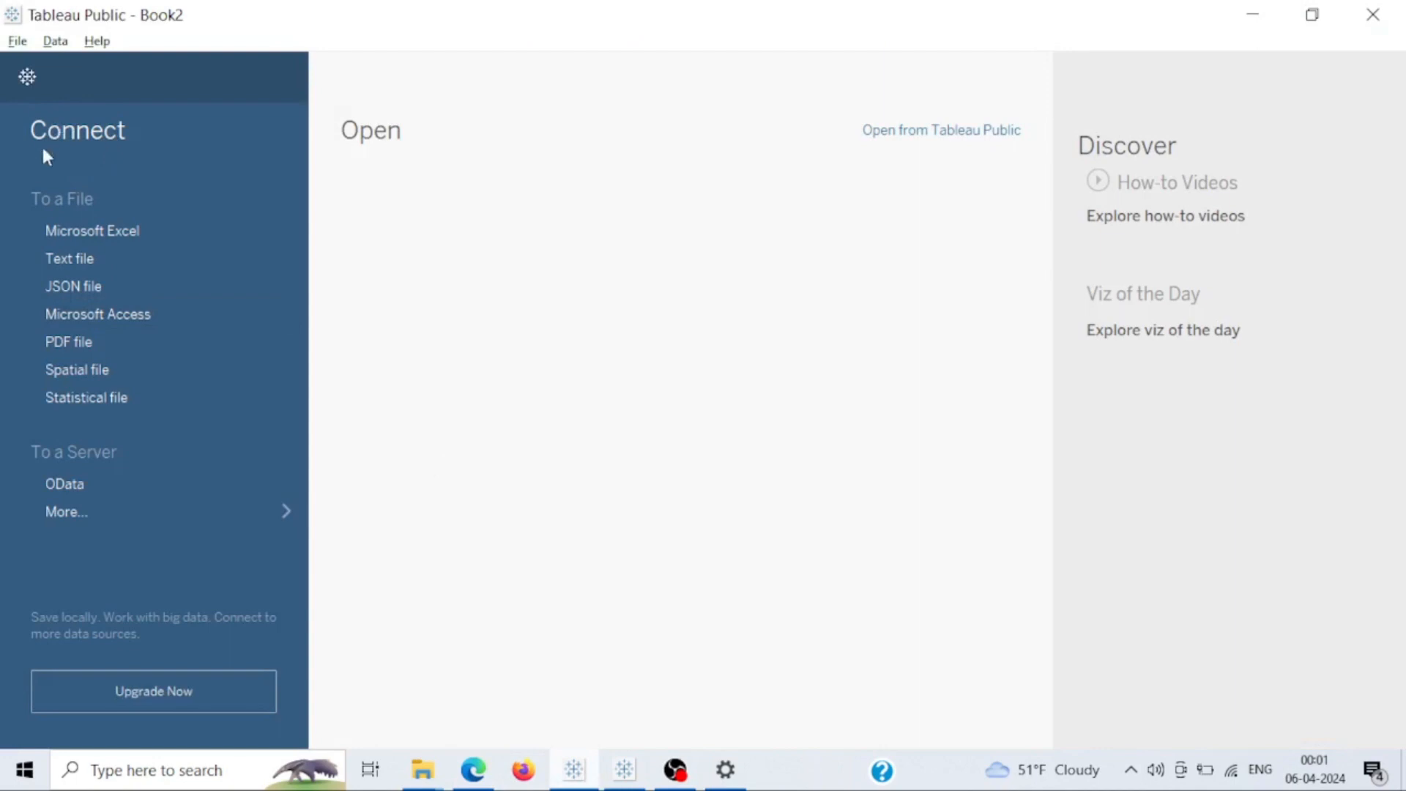
pyautogui.click(111, 230)
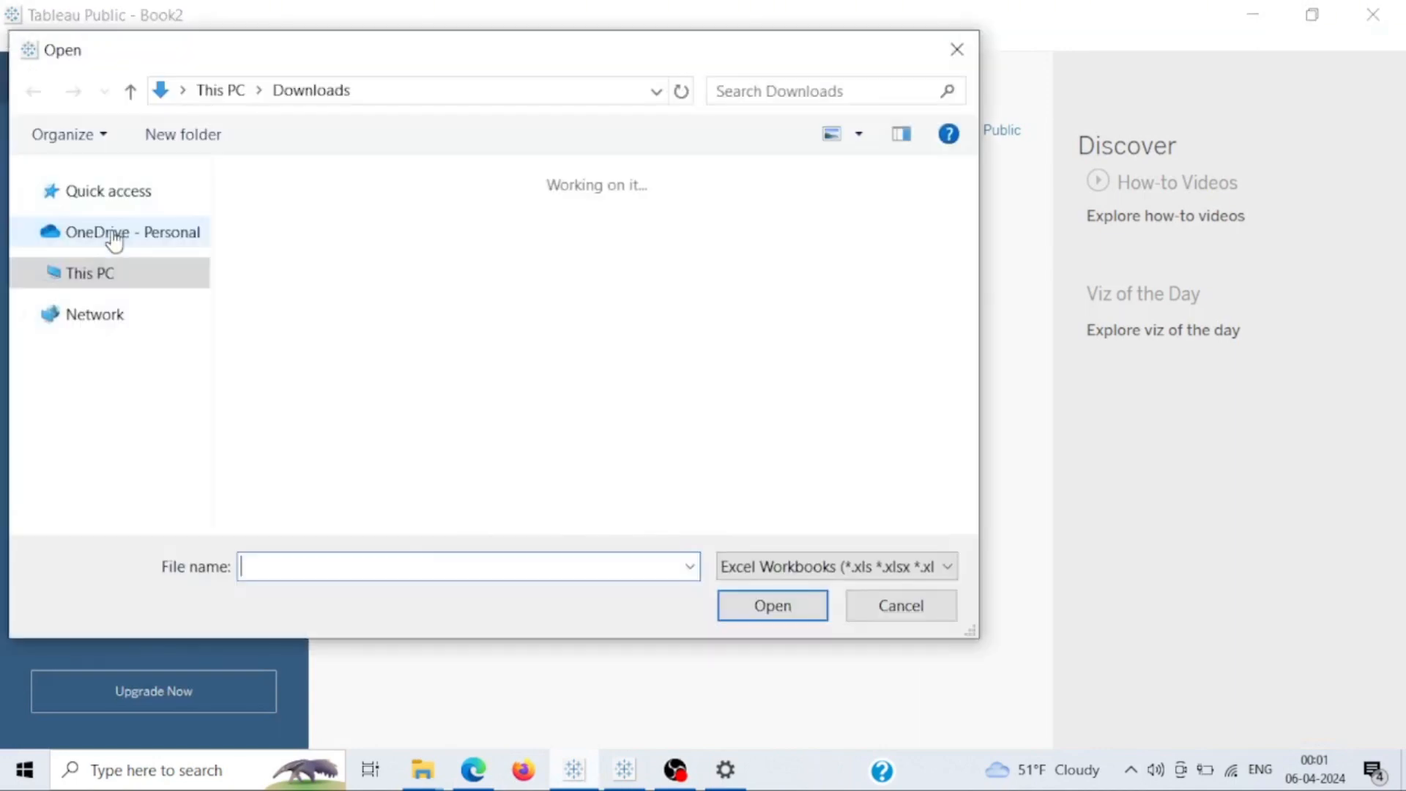
pyautogui.click(300, 290)
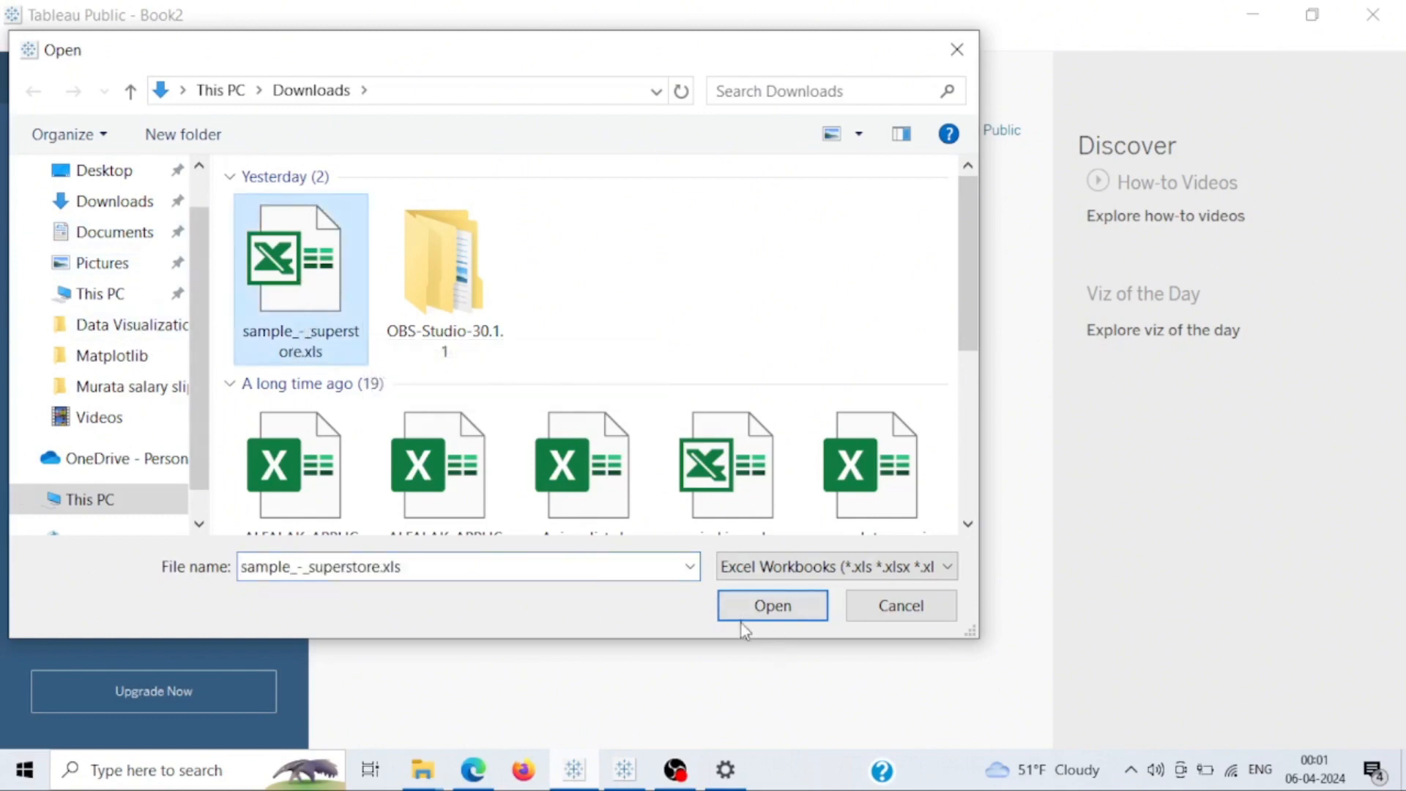
pyautogui.click(782, 613)
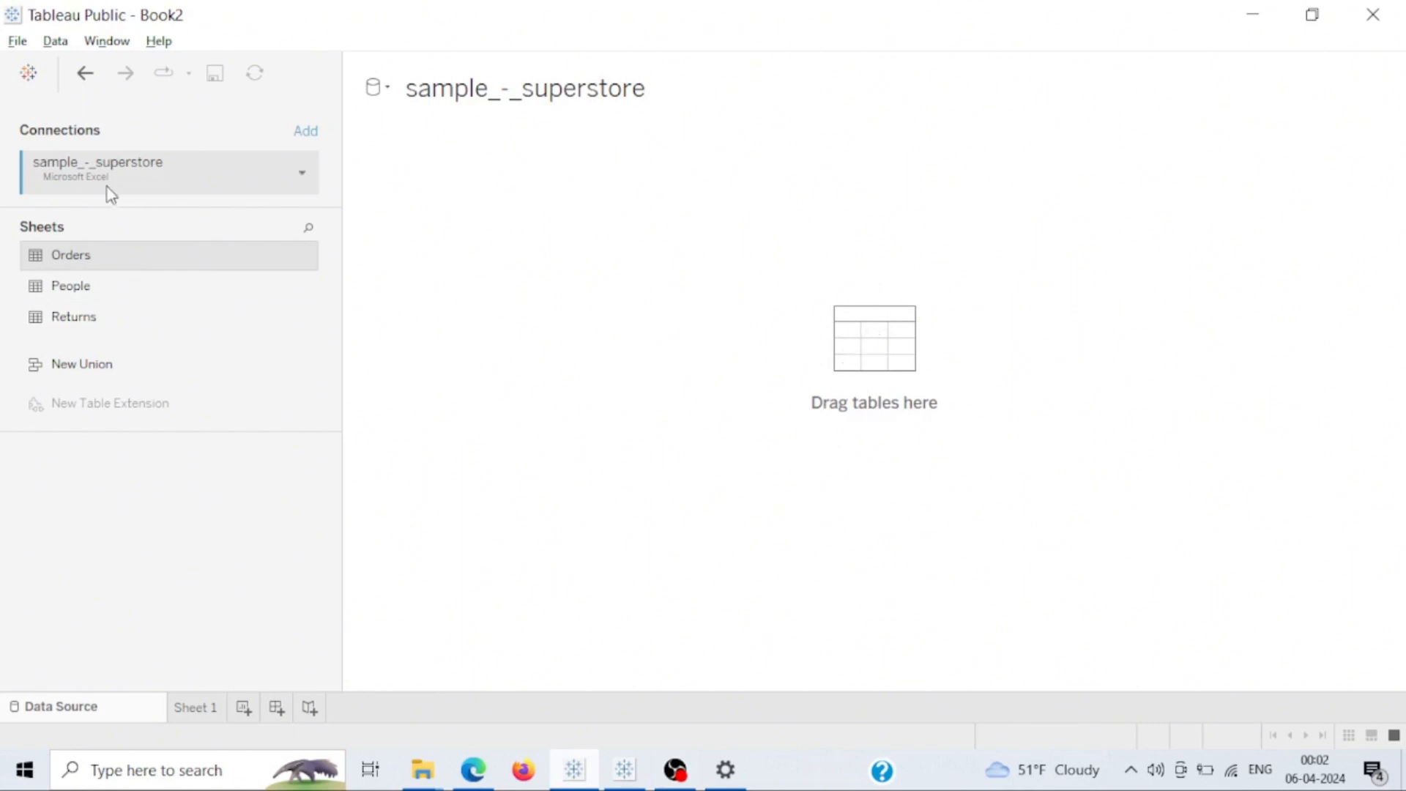
# Add the Orders sheet to the data source canvas and view the data type options of the Order Date field.
pyautogui.moveTo(128, 264); pyautogui.dragTo(457, 220)
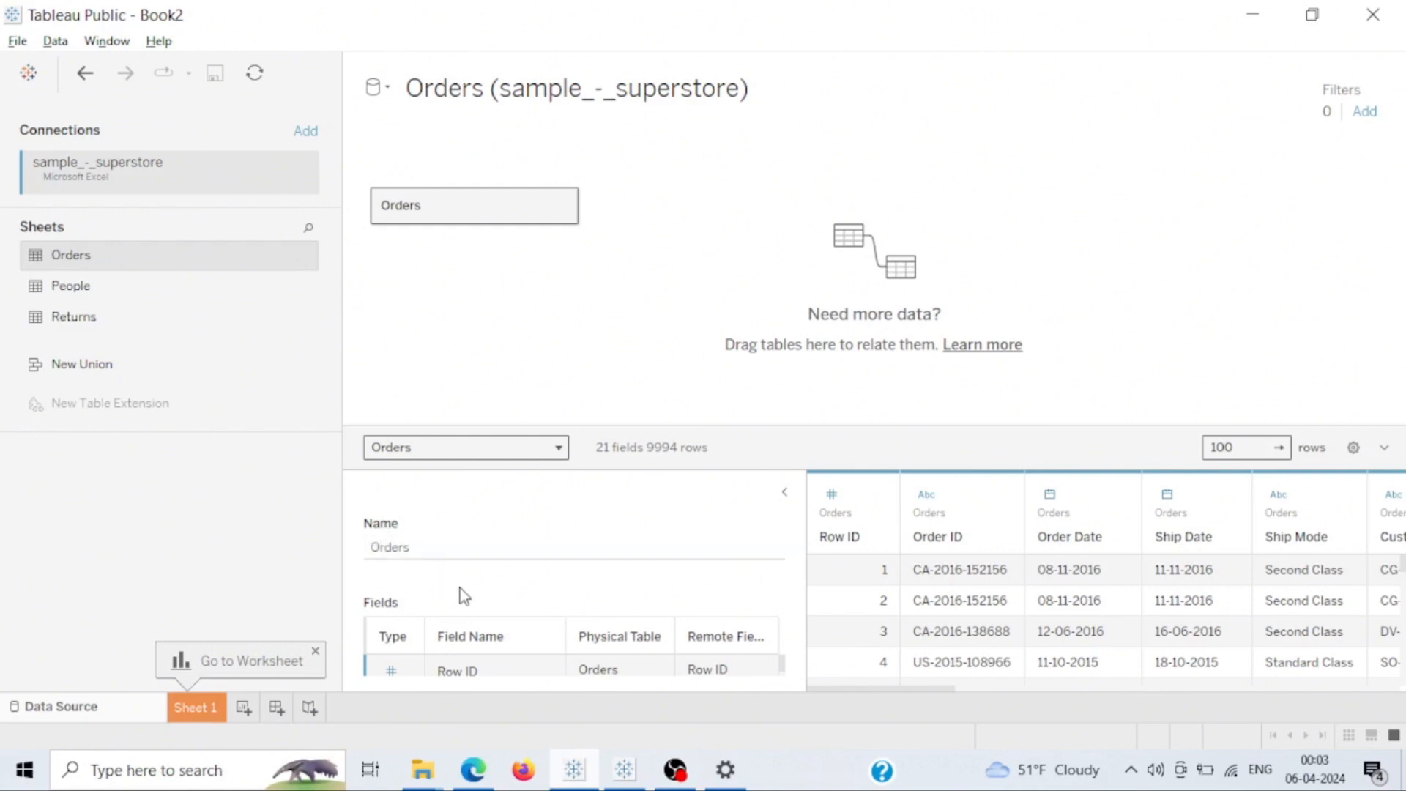
pyautogui.scroll(-2, 481, 670)
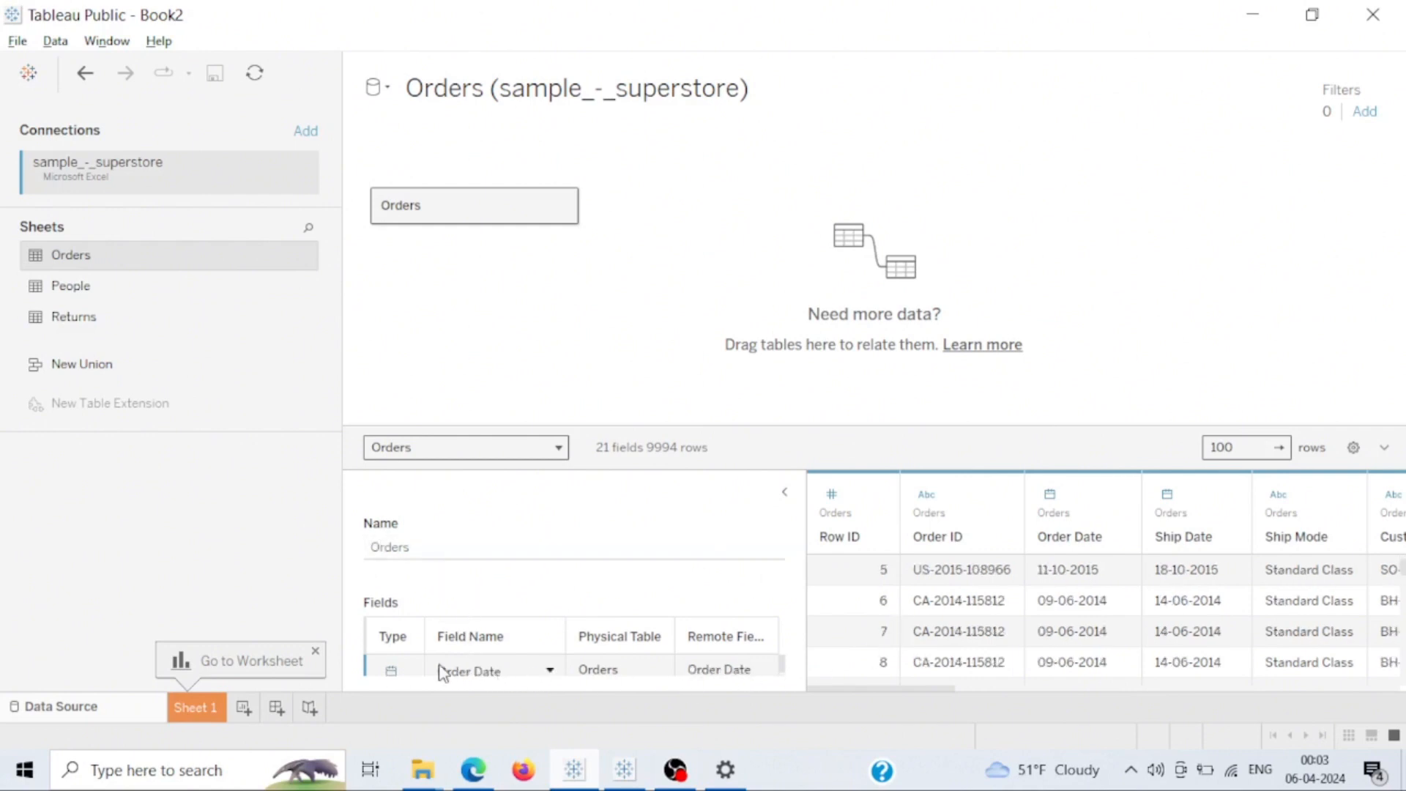
pyautogui.click(390, 670)
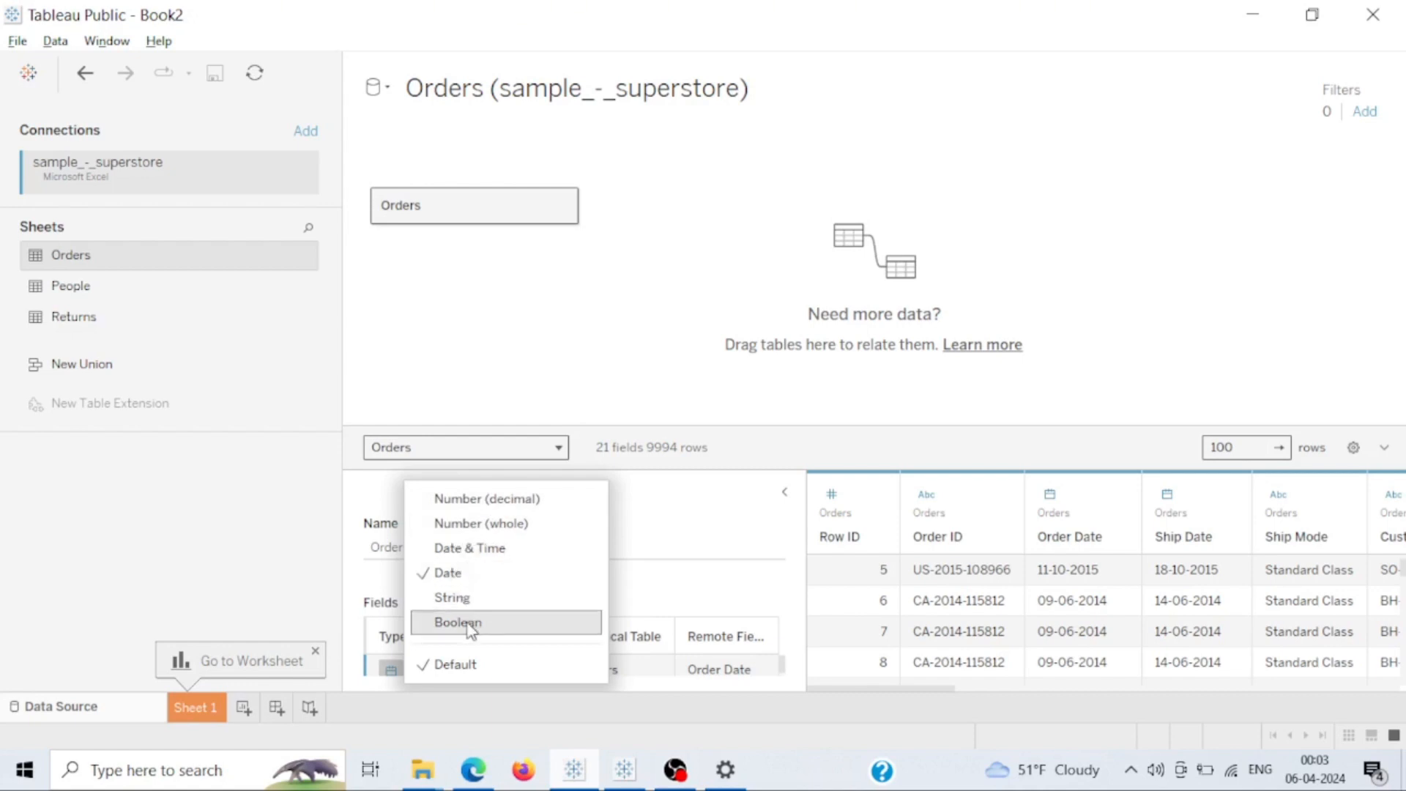
pyautogui.click(685, 397)
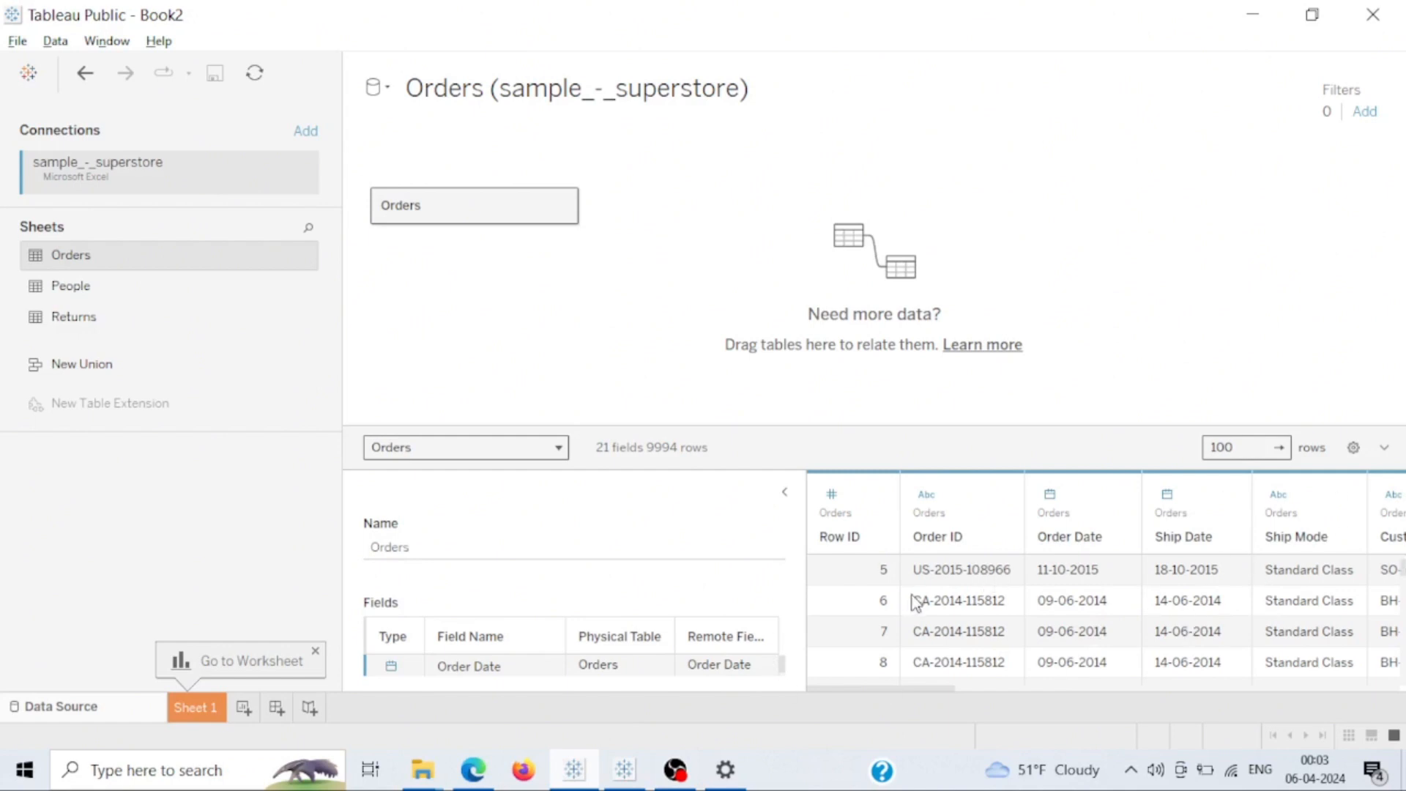
# Examine the preview's row limit and the Orders table's field and row counts, and browse the data rows.
pyautogui.click(1240, 446)
pyautogui.moveTo(1240, 446); pyautogui.dragTo(1184, 452)
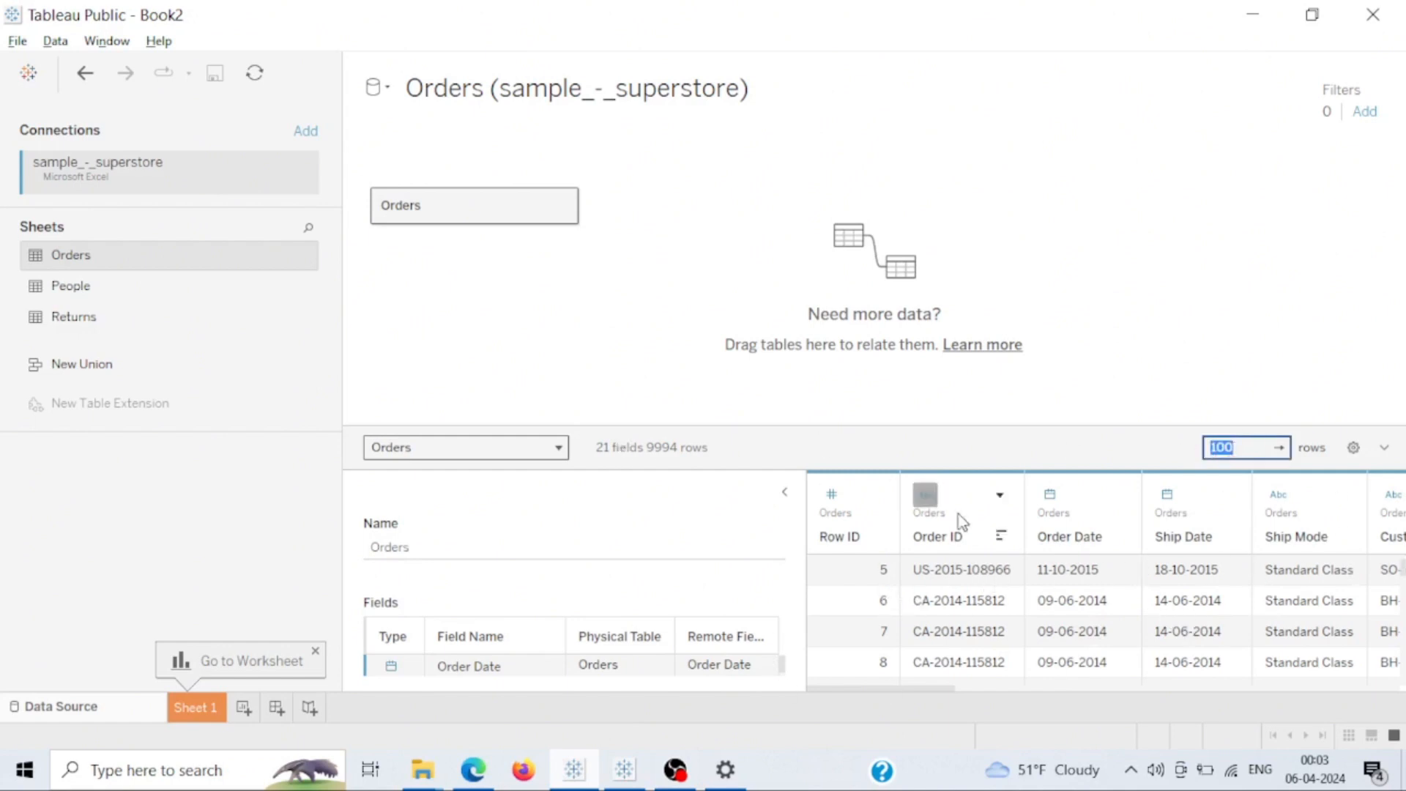
pyautogui.click(659, 453)
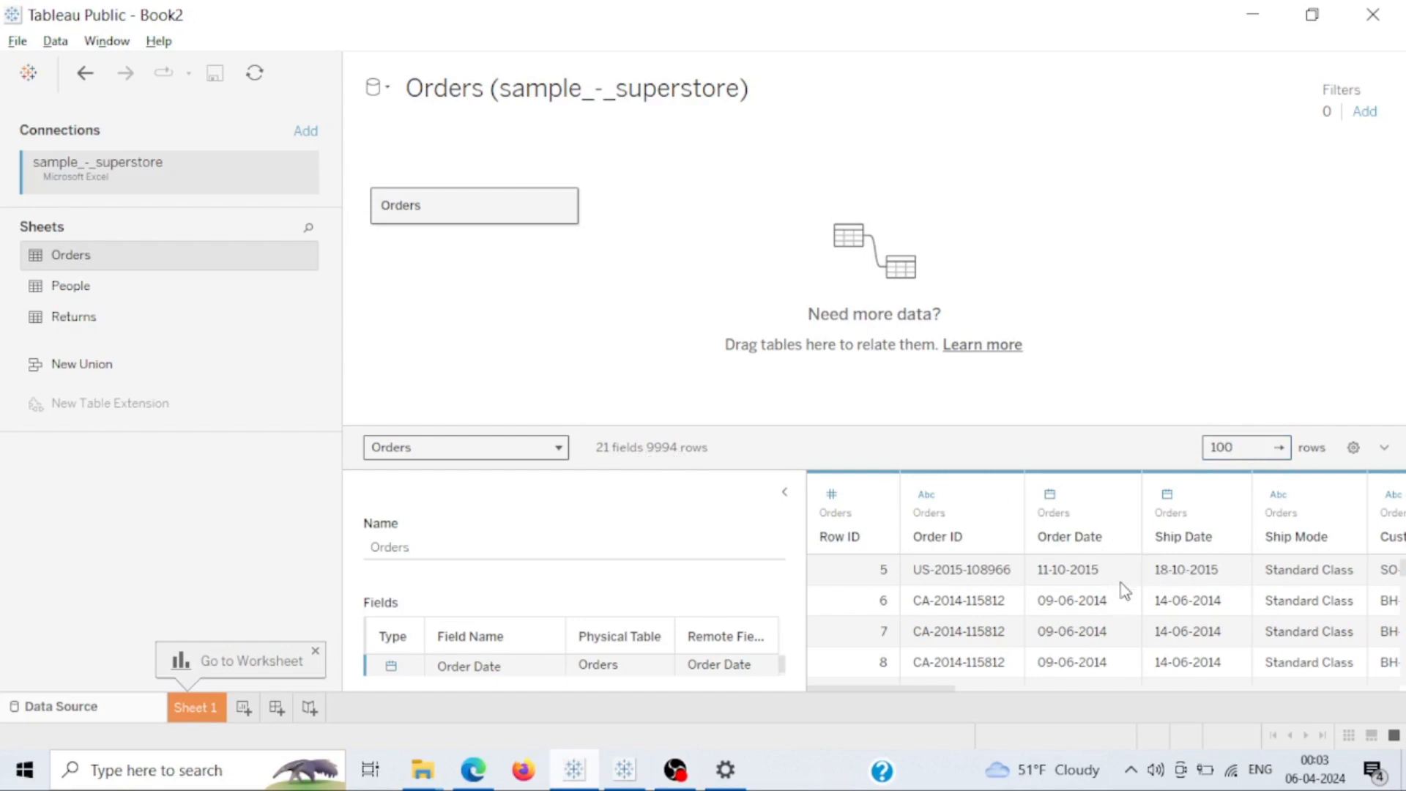
pyautogui.scroll(-3, 1084, 635)
pyautogui.scroll(2, 1062, 637)
pyautogui.scroll(2, 1035, 635)
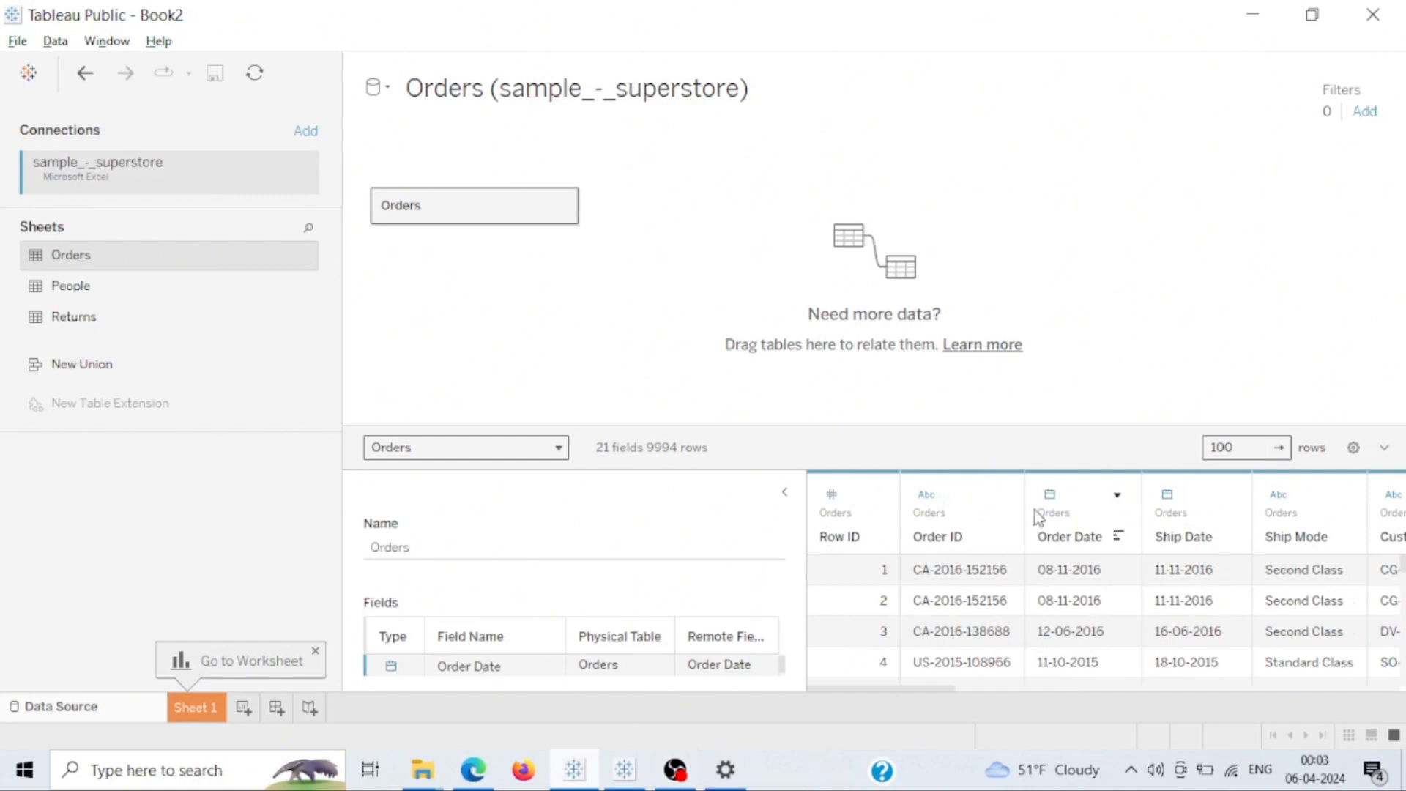
# View the data type options of the Order ID column and the column's other available actions, such as Custom Split.
pyautogui.click(927, 497)
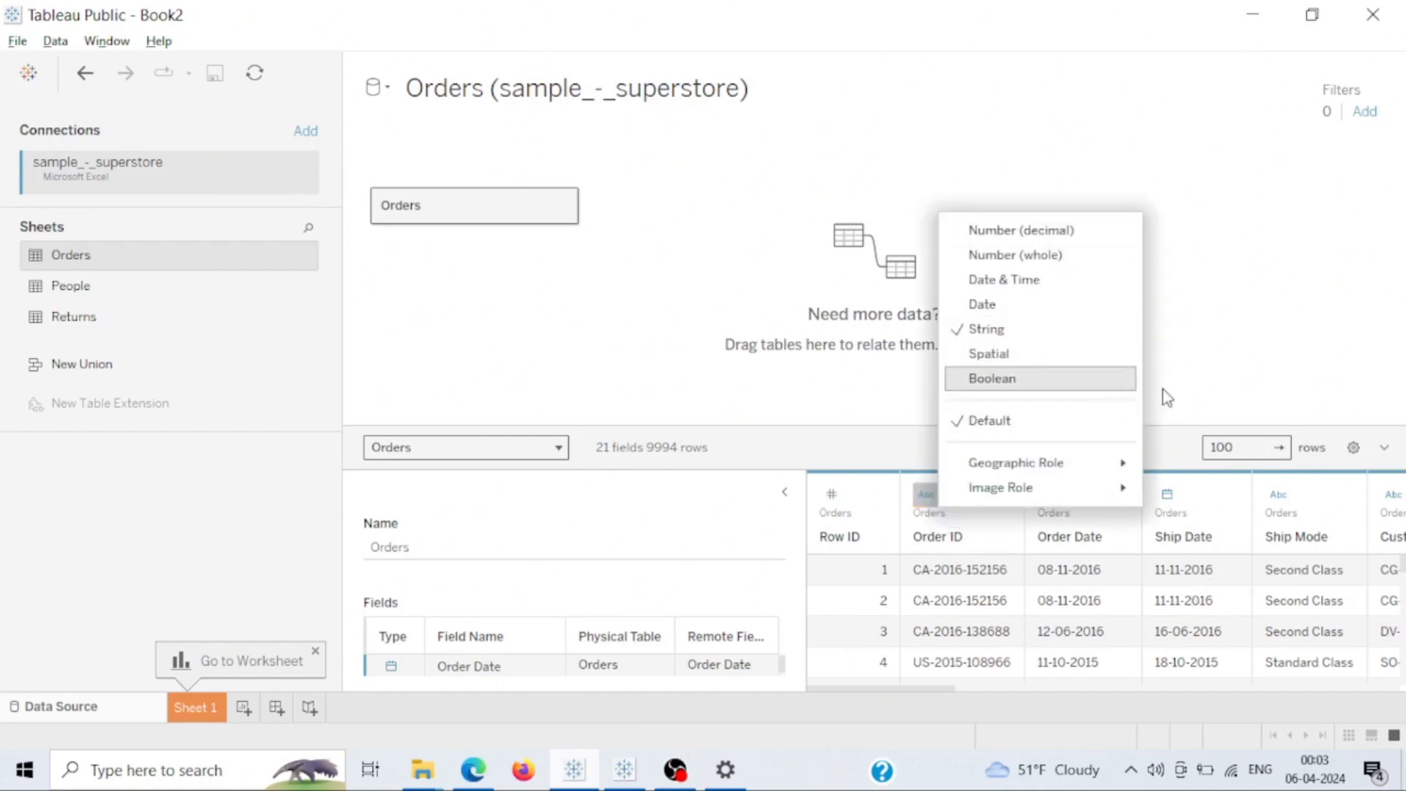
pyautogui.click(1156, 453)
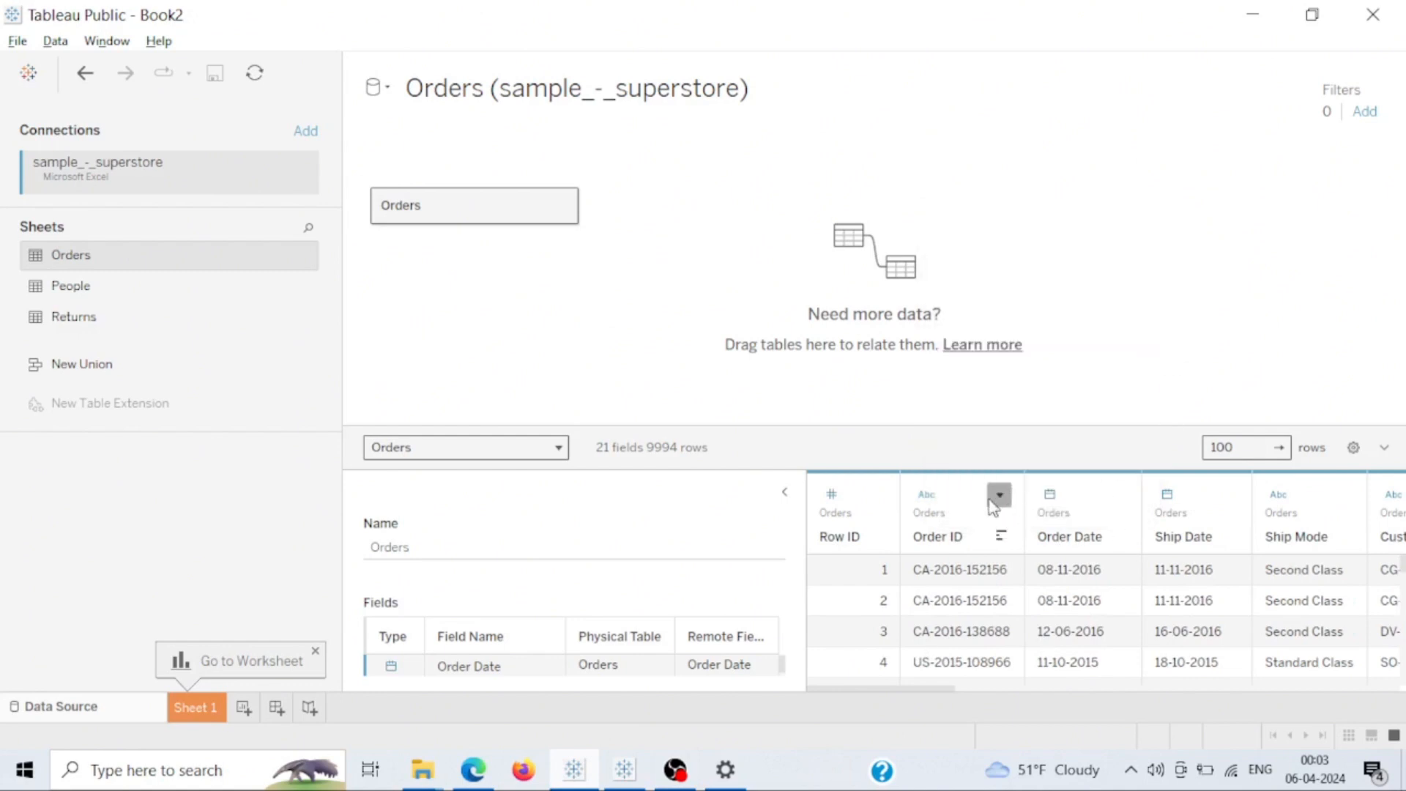
pyautogui.click(1000, 496)
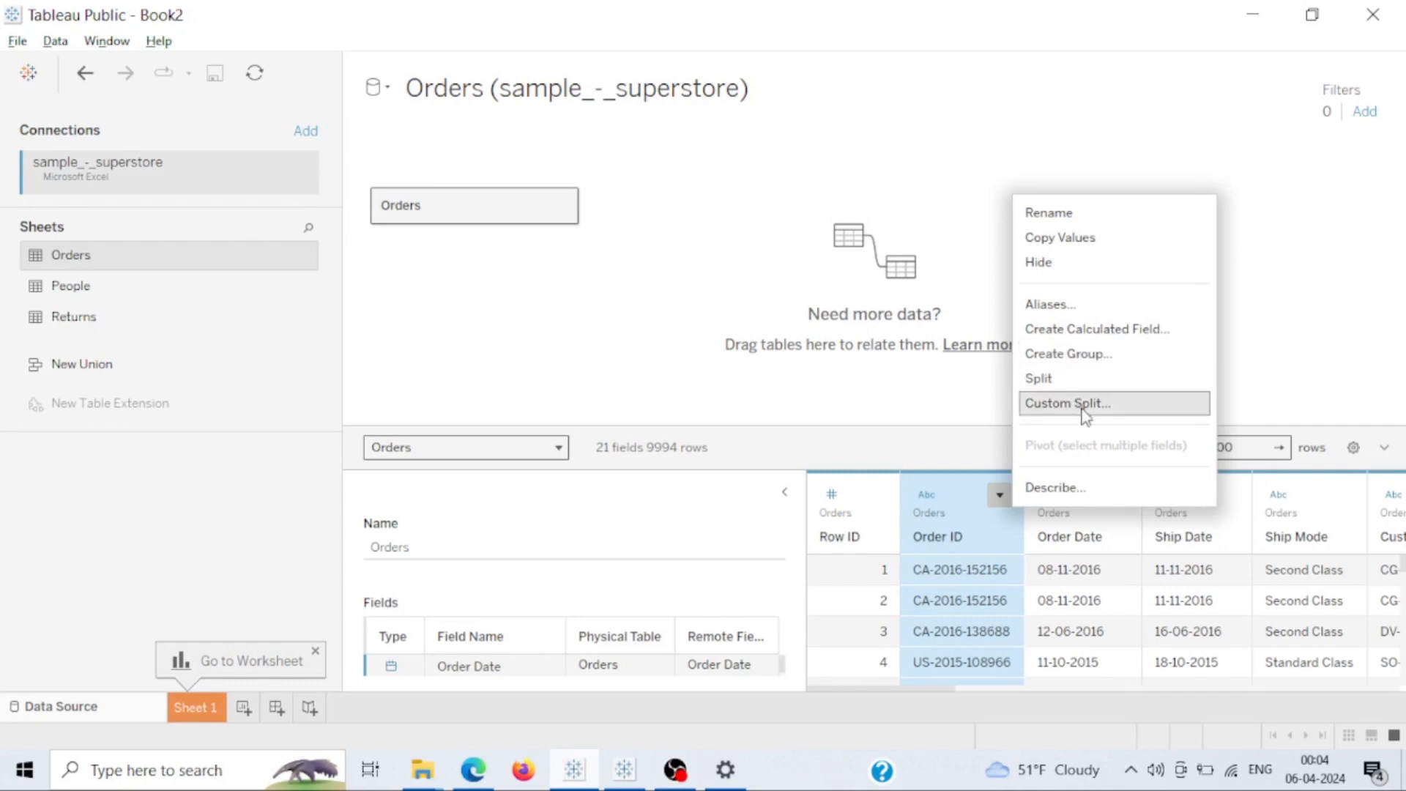
# Open Sheet 1 from the data source view and add a second blank worksheet to the workbook.
pyautogui.click(1259, 305)
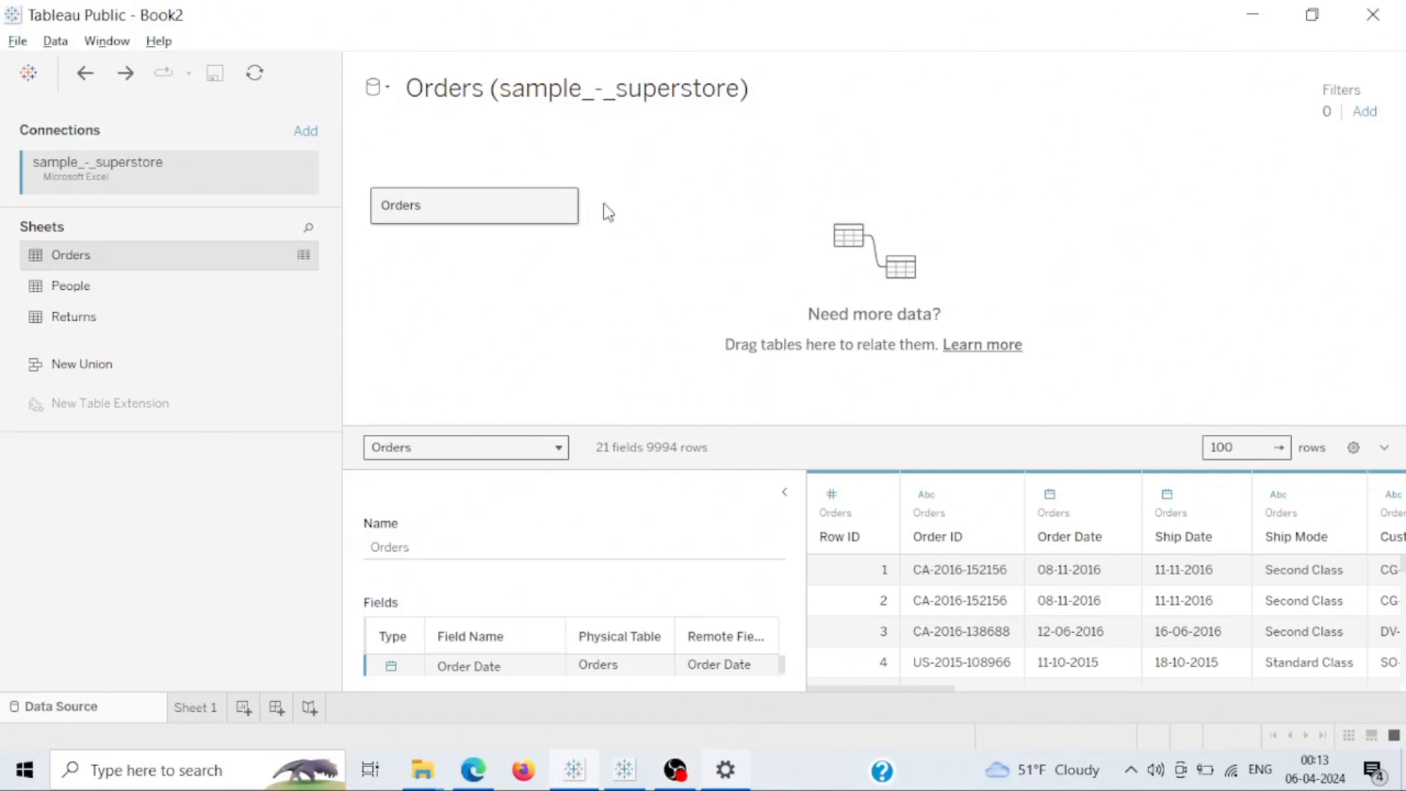
pyautogui.click(195, 708)
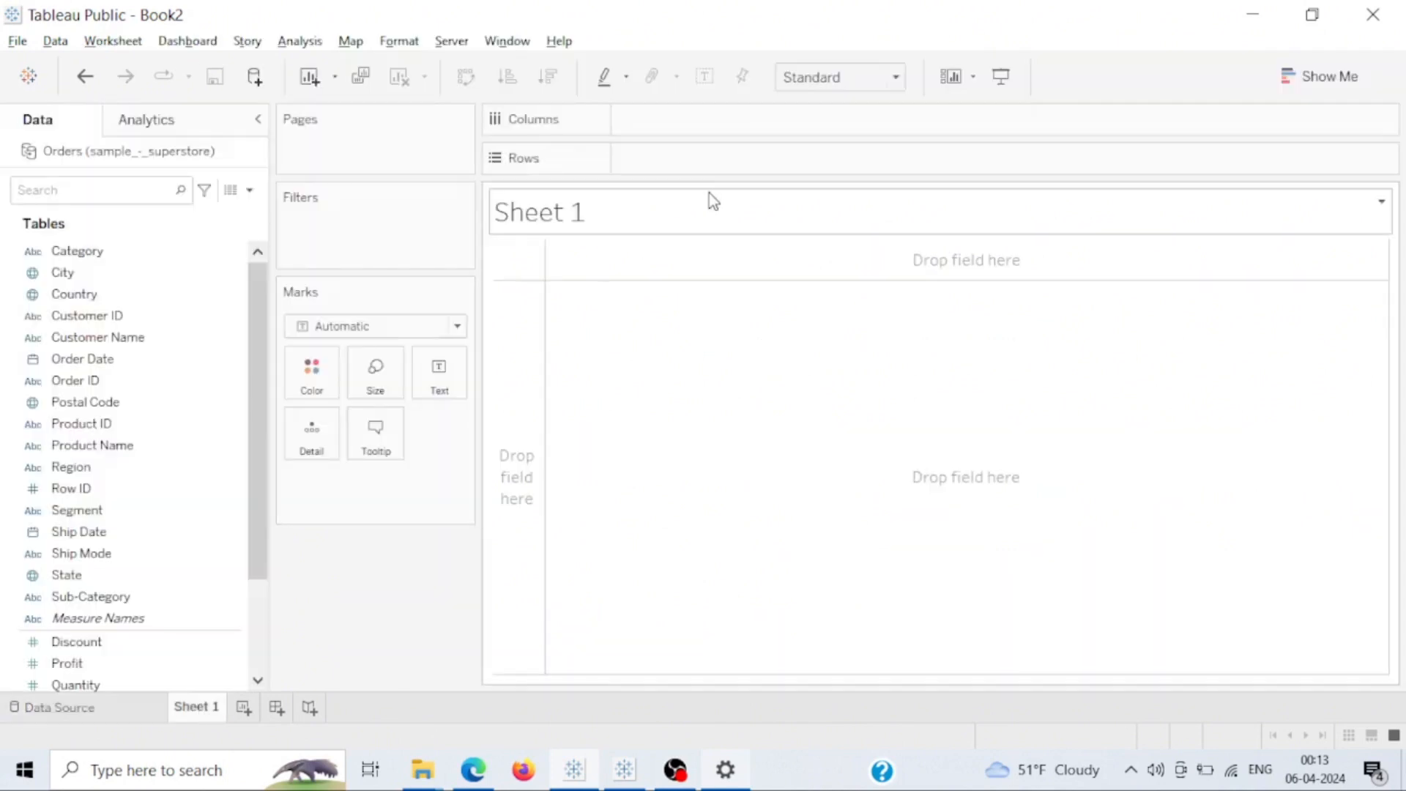
pyautogui.click(157, 251)
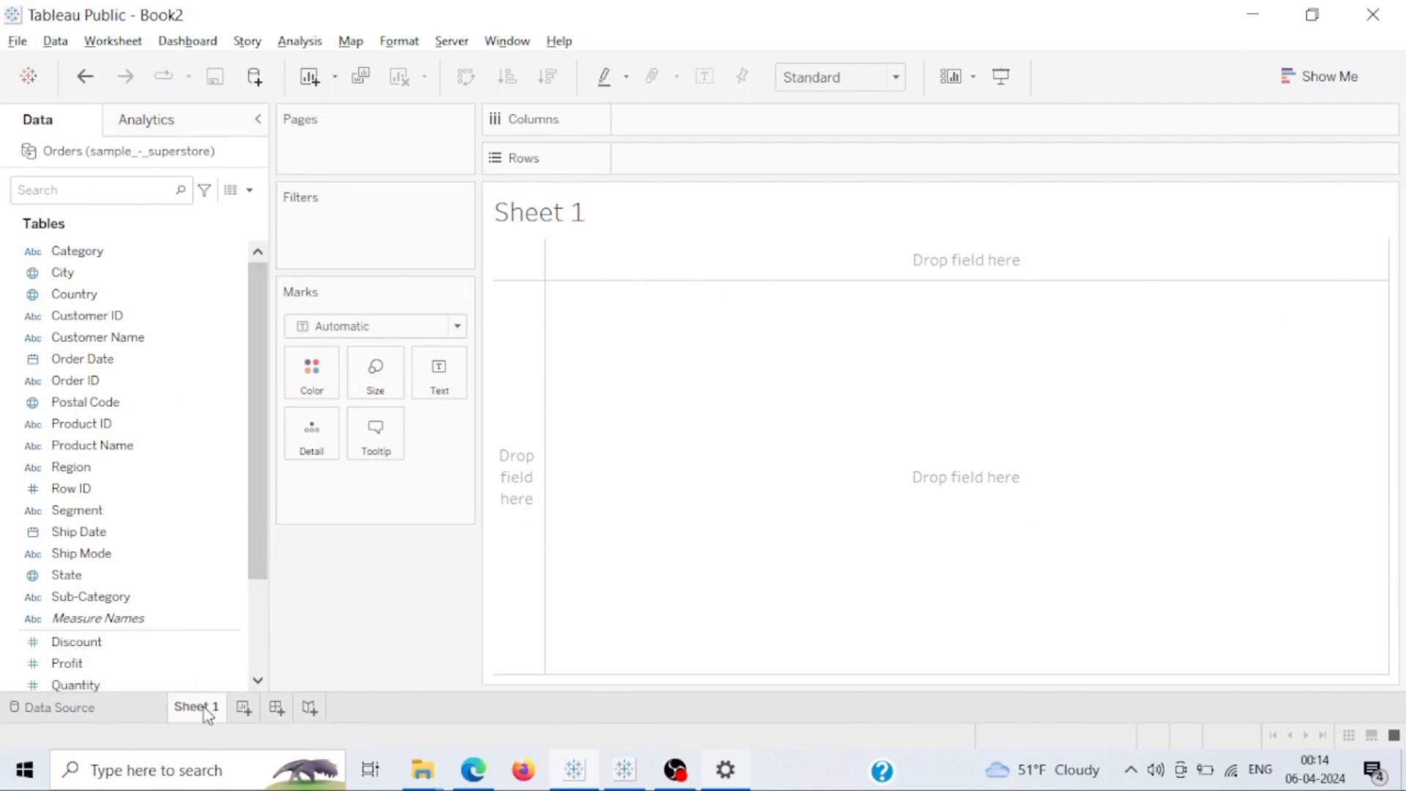
pyautogui.click(244, 708)
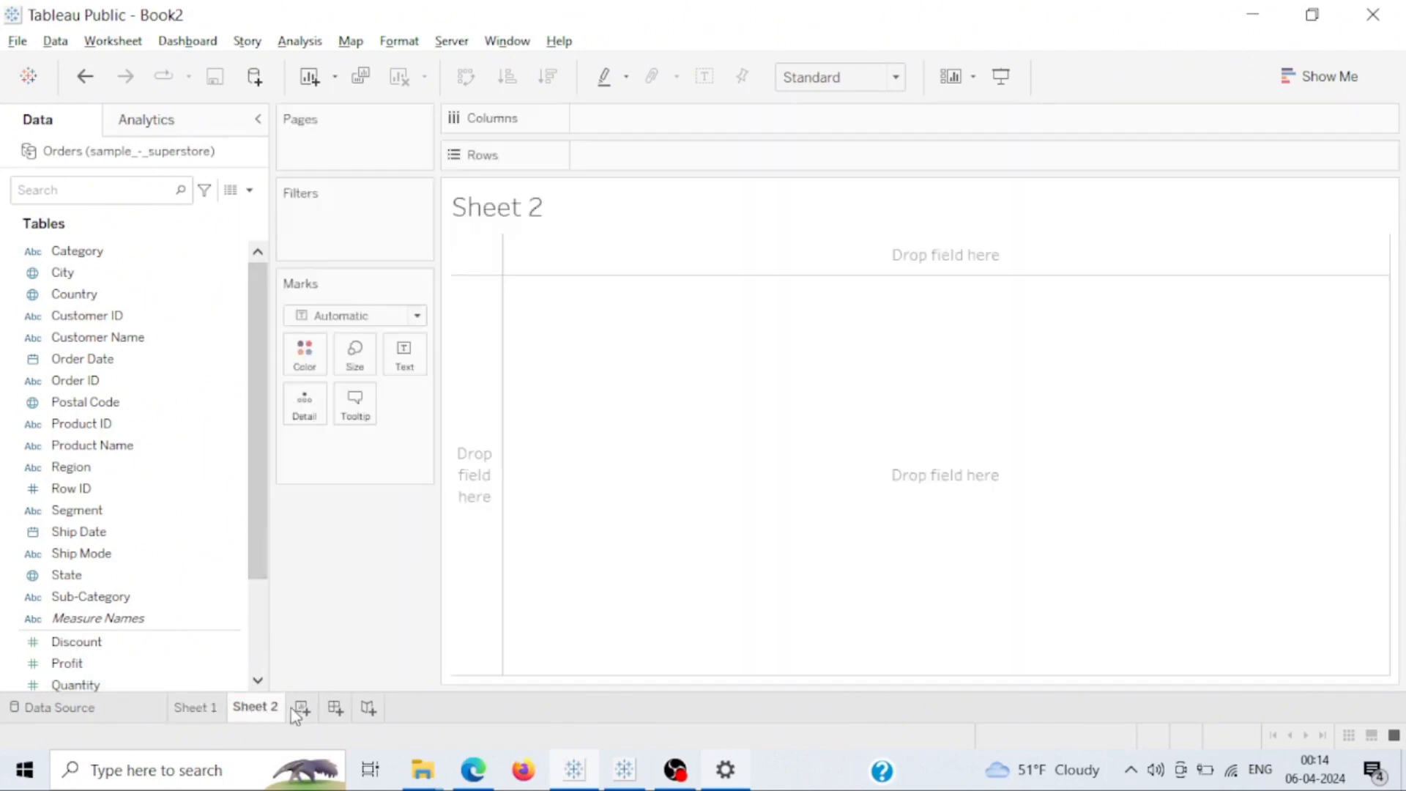
# Create a dashboard and place Sheet 1 on it with Sheet 2 below.
pyautogui.click(335, 708)
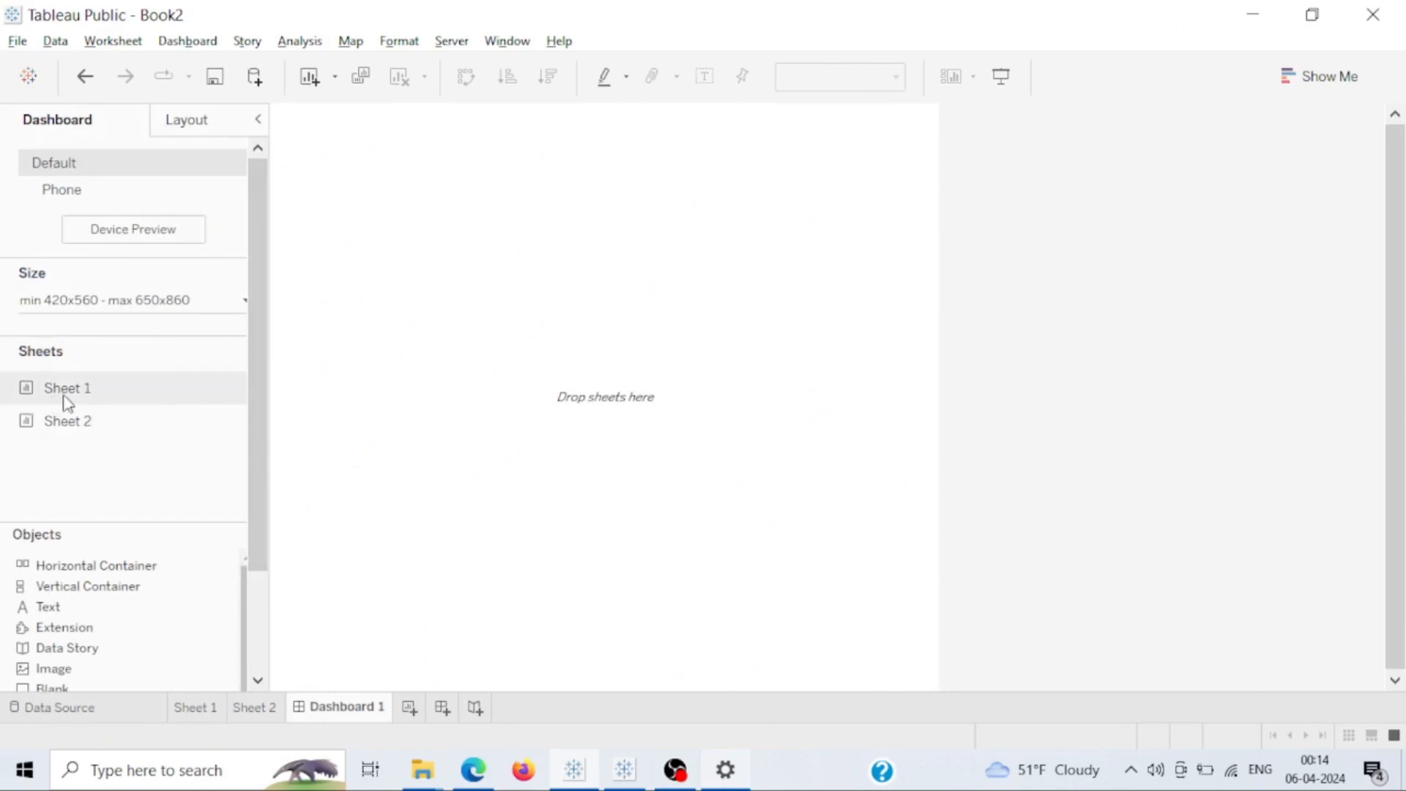
pyautogui.moveTo(67, 403); pyautogui.dragTo(329, 322)
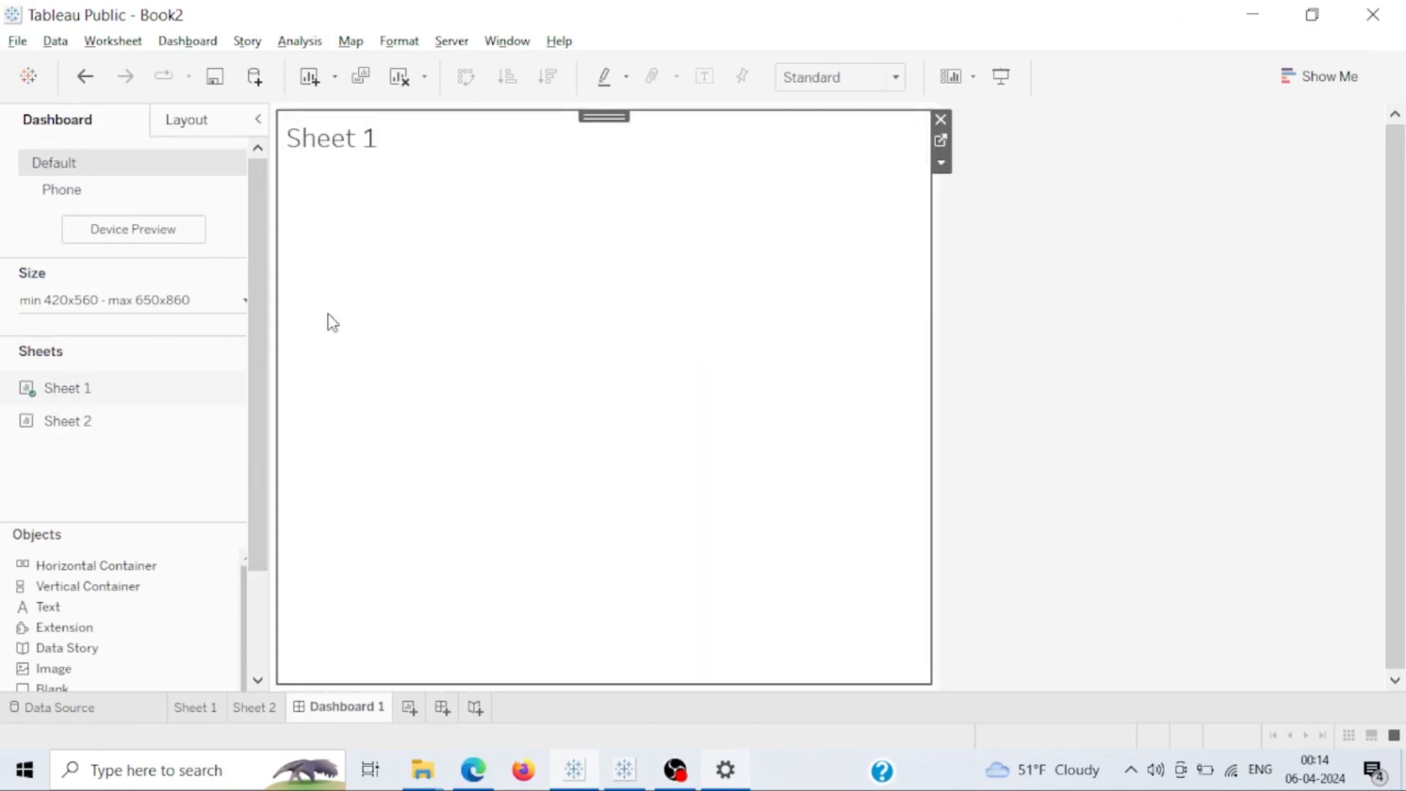
pyautogui.moveTo(375, 420); pyautogui.dragTo(520, 625)
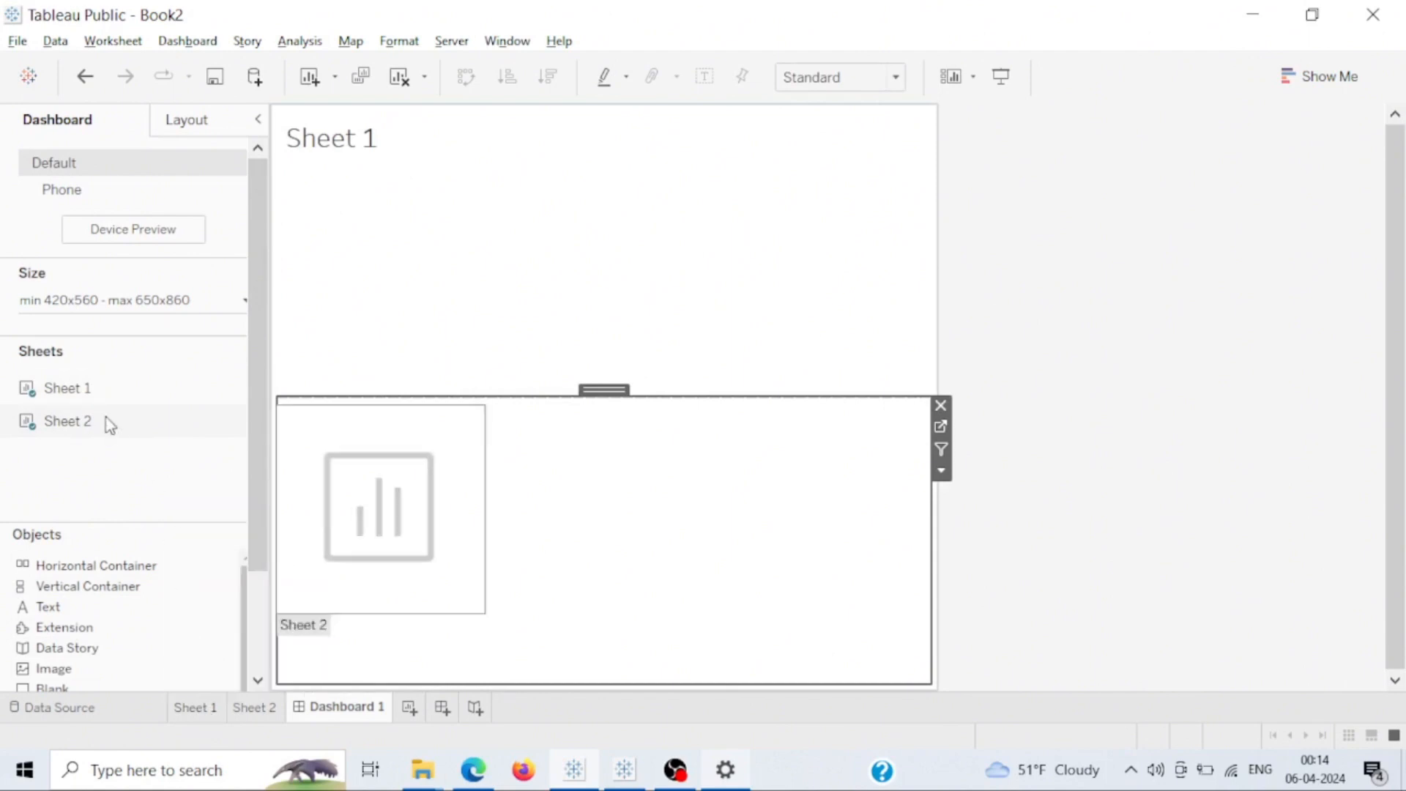
pyautogui.moveTo(83, 399)
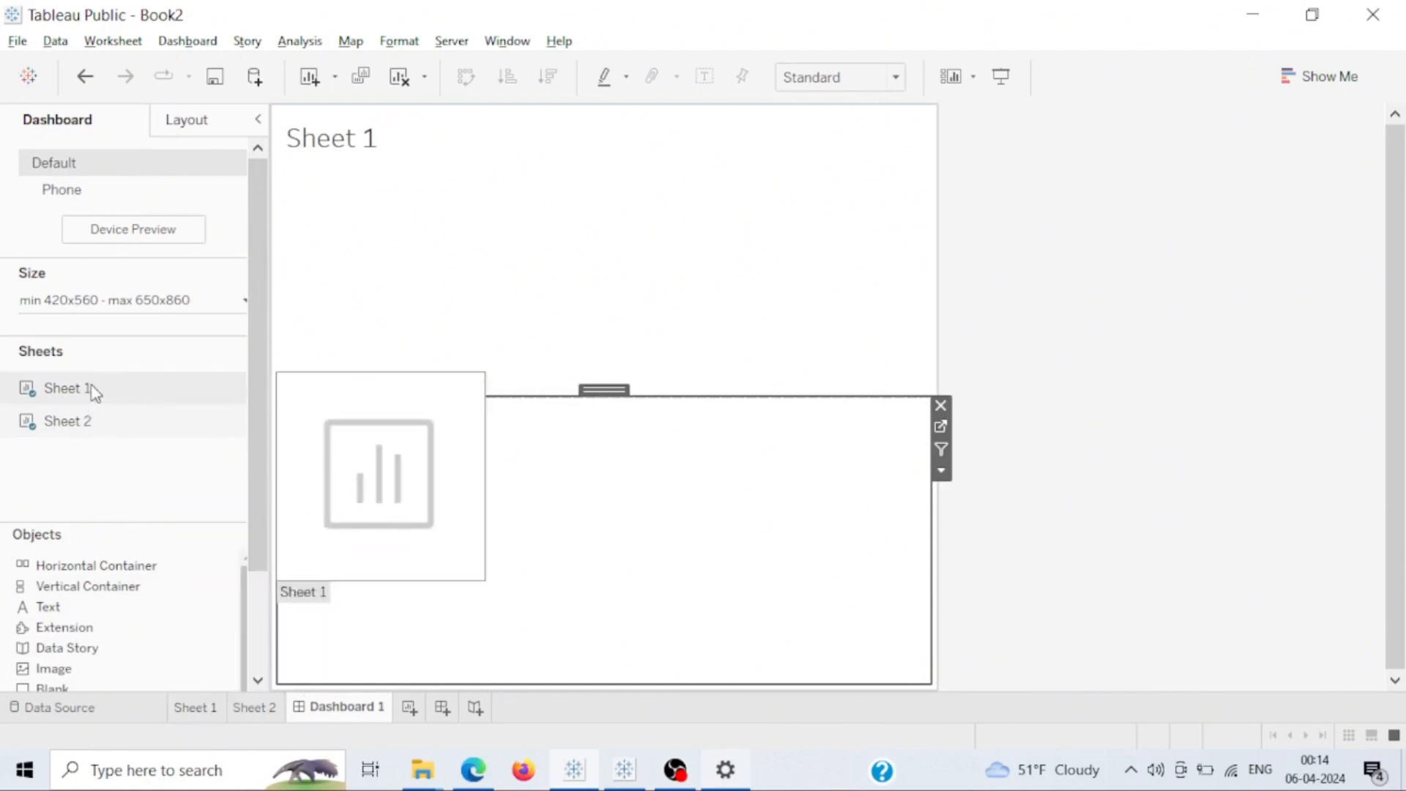
pyautogui.moveTo(97, 427)
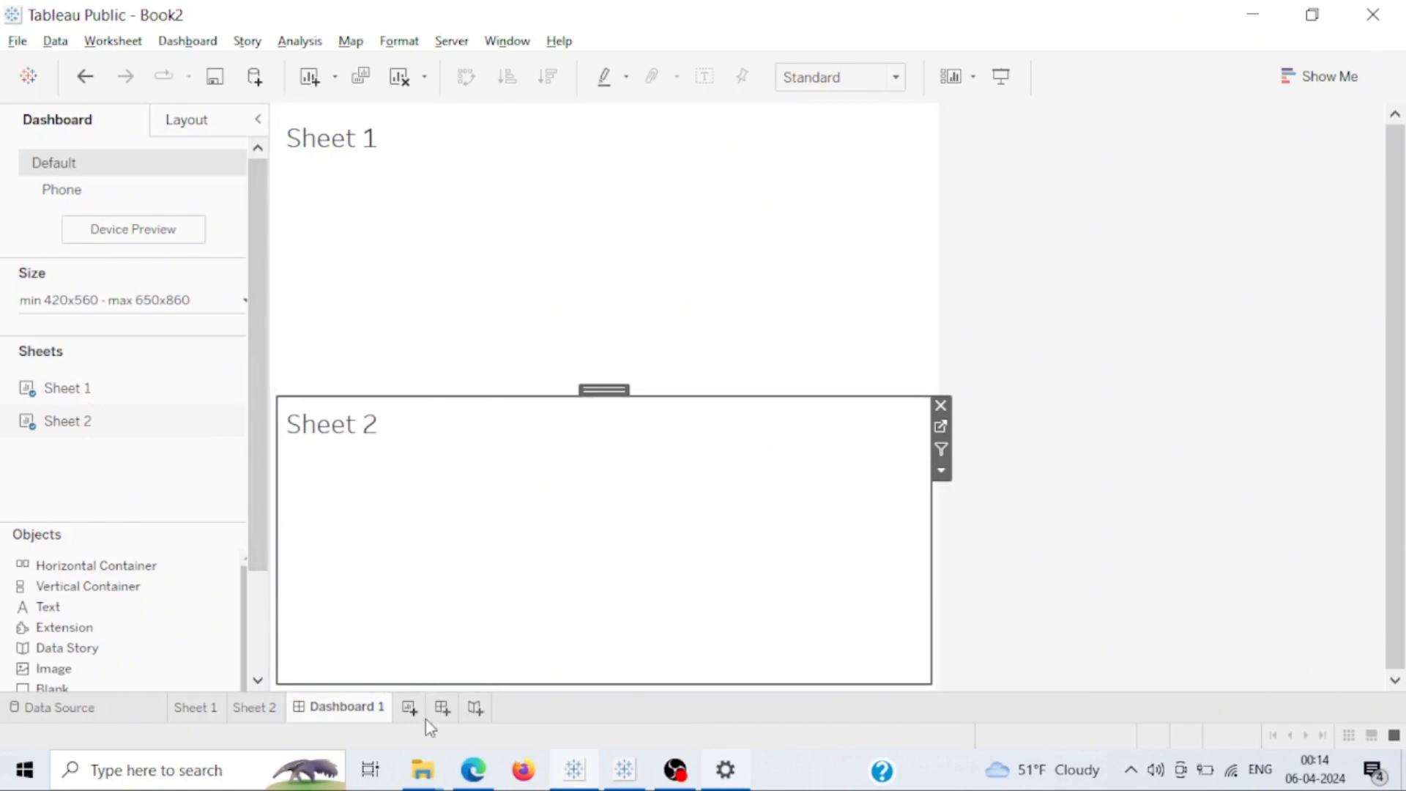
# Add a new story to the workbook, then return to Sheet 1 and view the workbook's saving options.
pyautogui.click(475, 708)
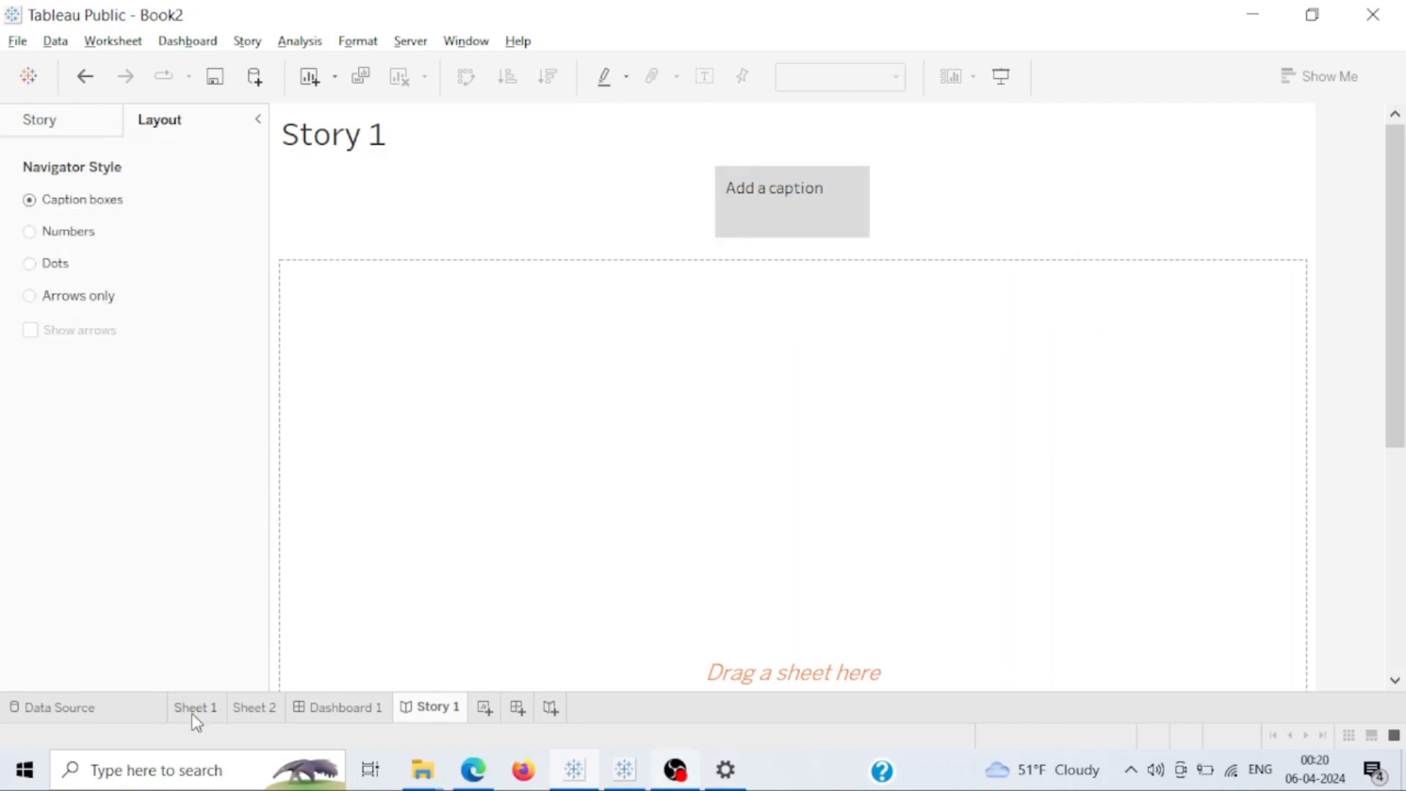
pyautogui.click(195, 710)
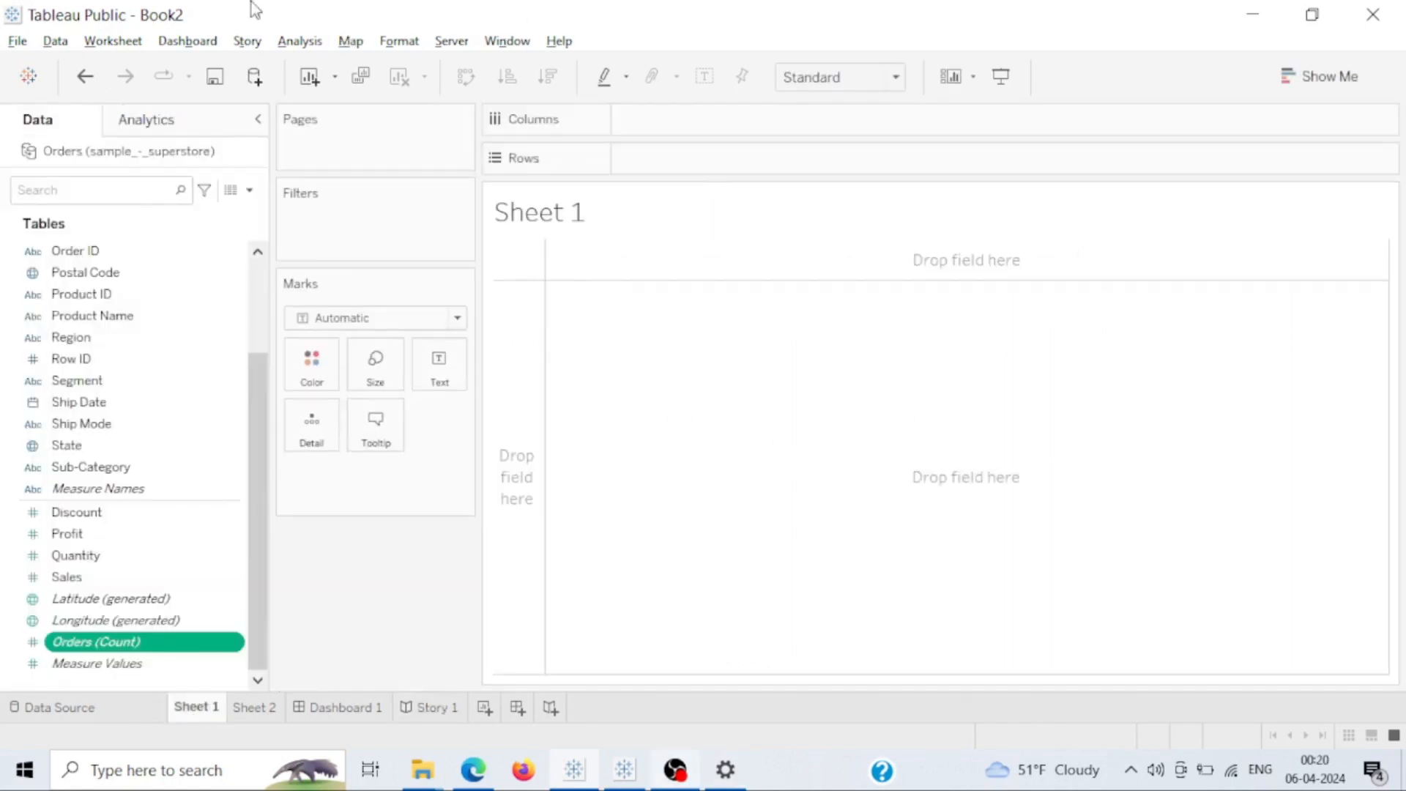
pyautogui.click(19, 42)
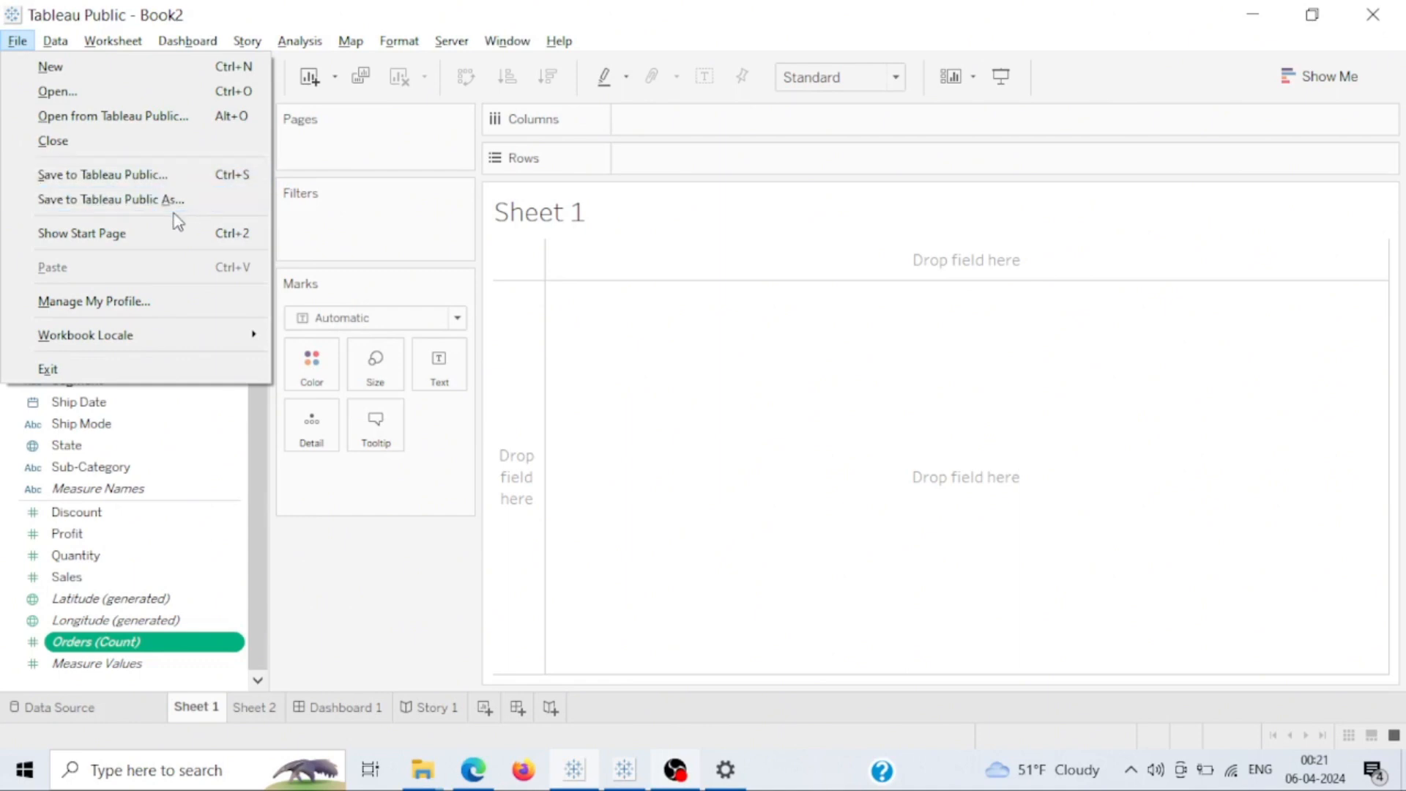
pyautogui.click(400, 586)
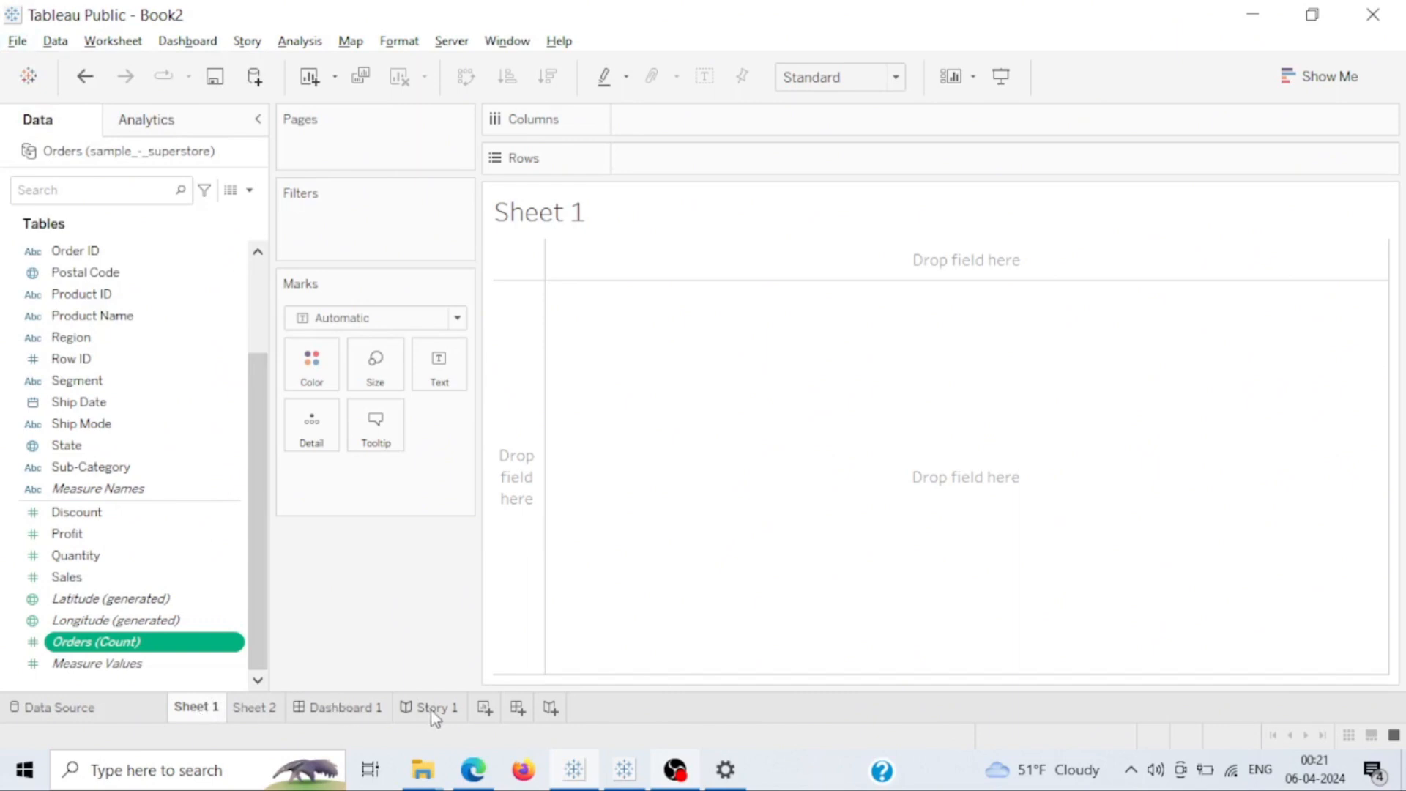
# Review the dashboard, the story's available sheets and size settings, and the actions available for Sheet 1.
pyautogui.moveTo(201, 719)
pyautogui.click(342, 714)
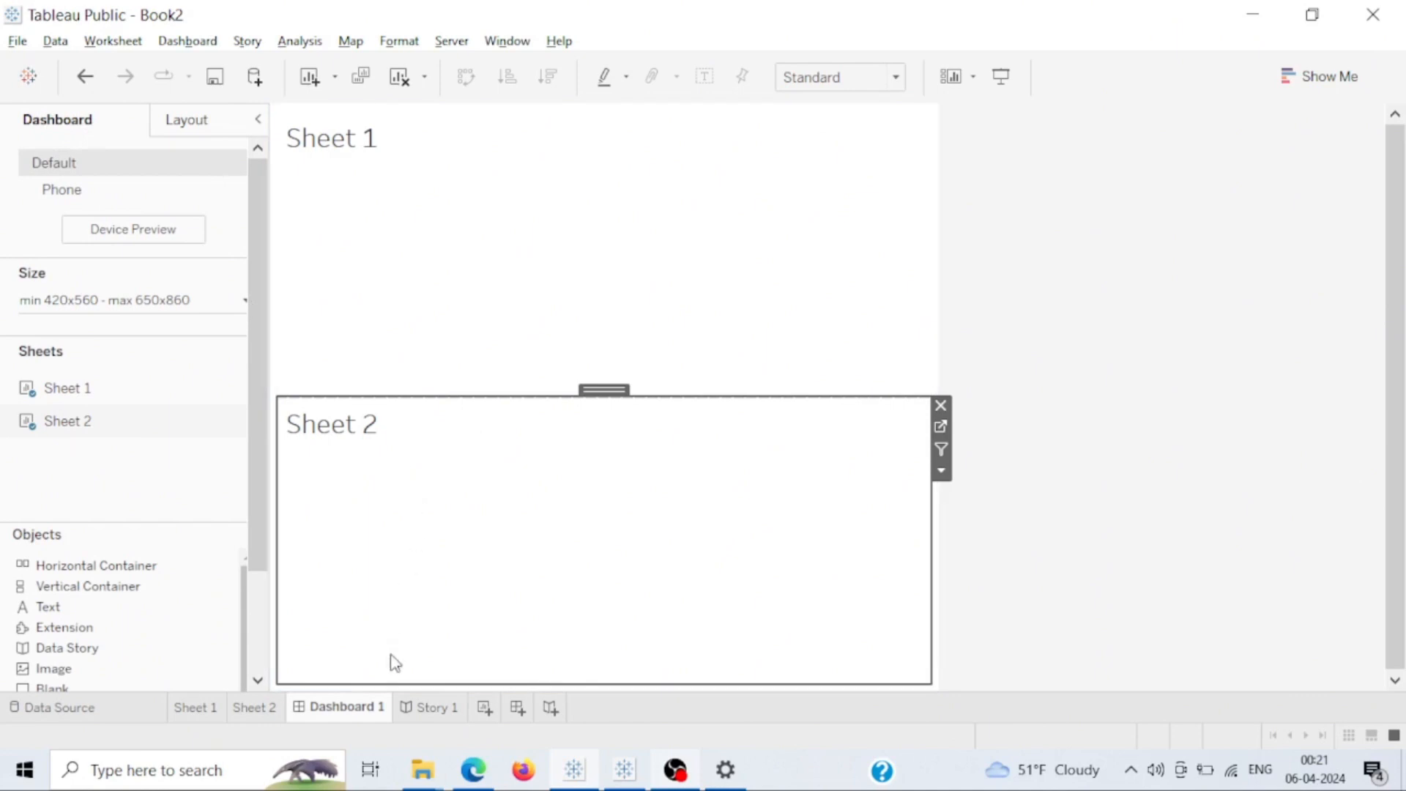
pyautogui.click(433, 708)
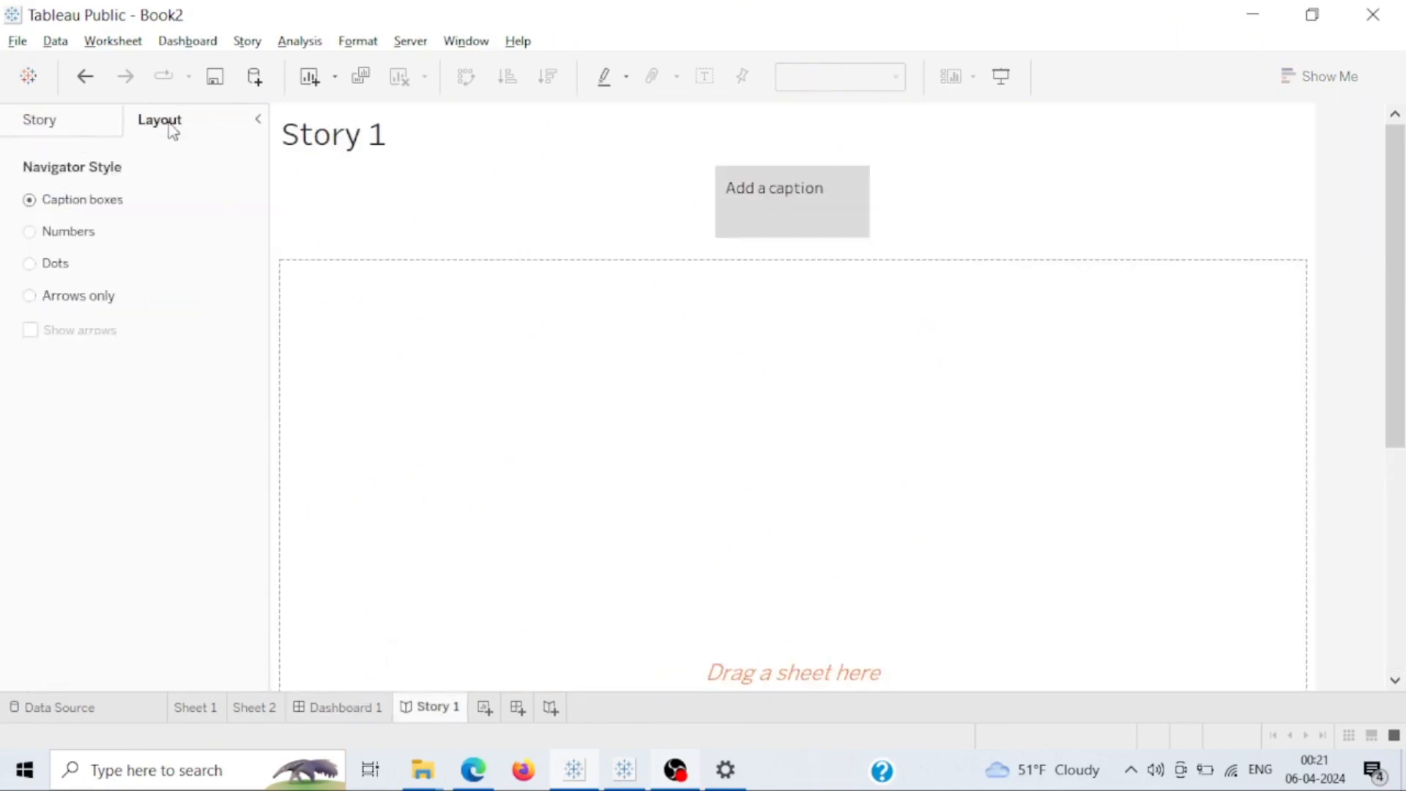
pyautogui.click(82, 124)
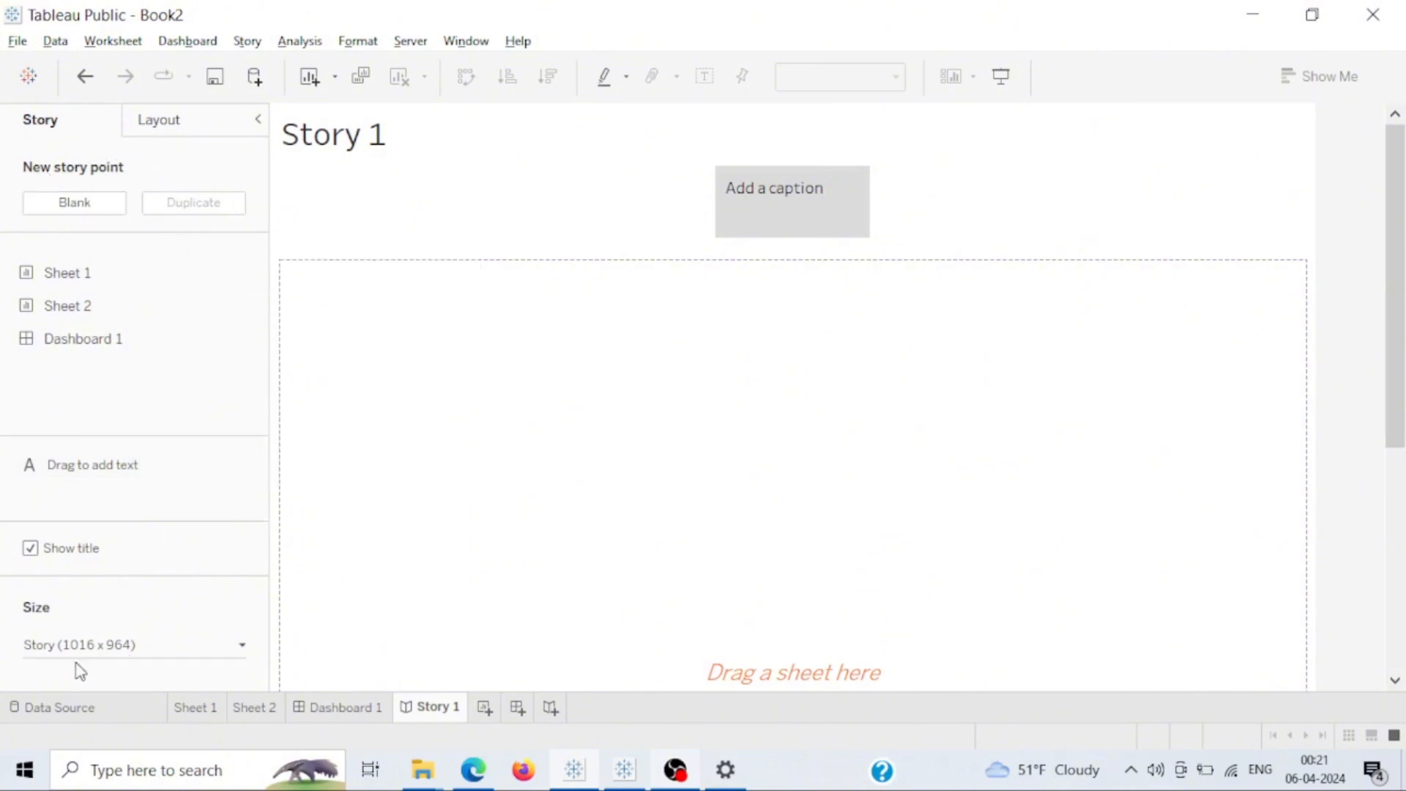
pyautogui.rightClick(190, 712)
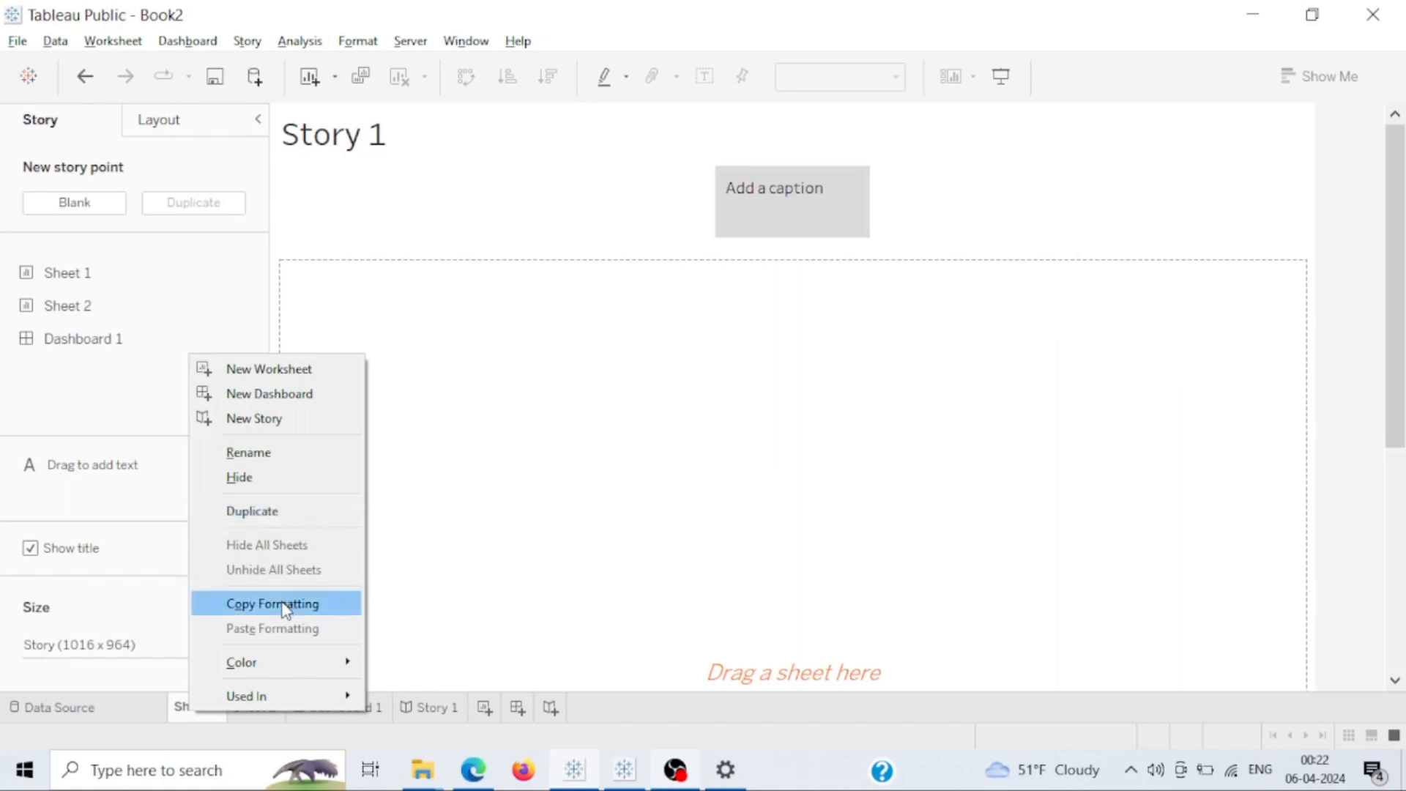
pyautogui.click(512, 591)
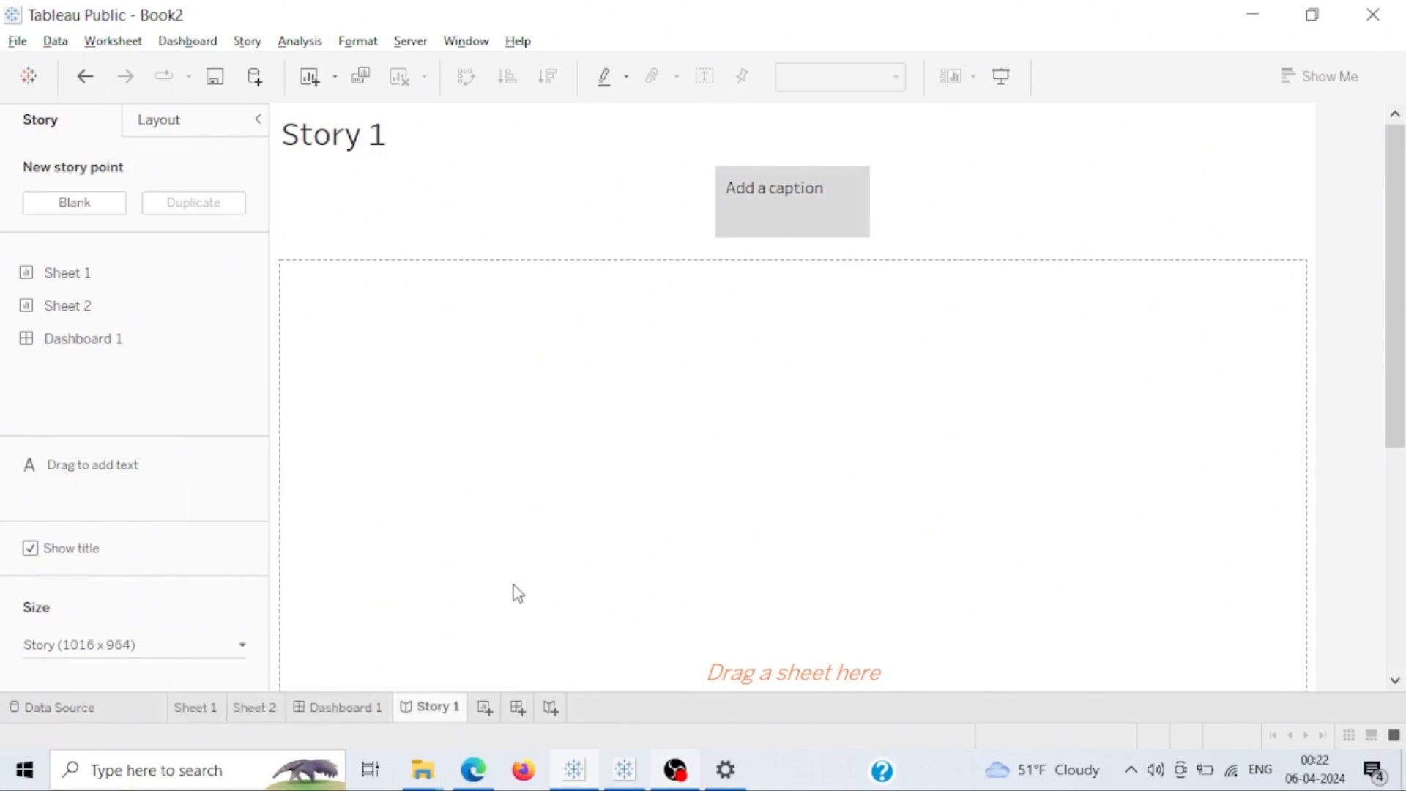
# Return to Sheet 1 and examine the Orders table's dimensions and measures, including the generated Orders (Count) field.
pyautogui.click(195, 708)
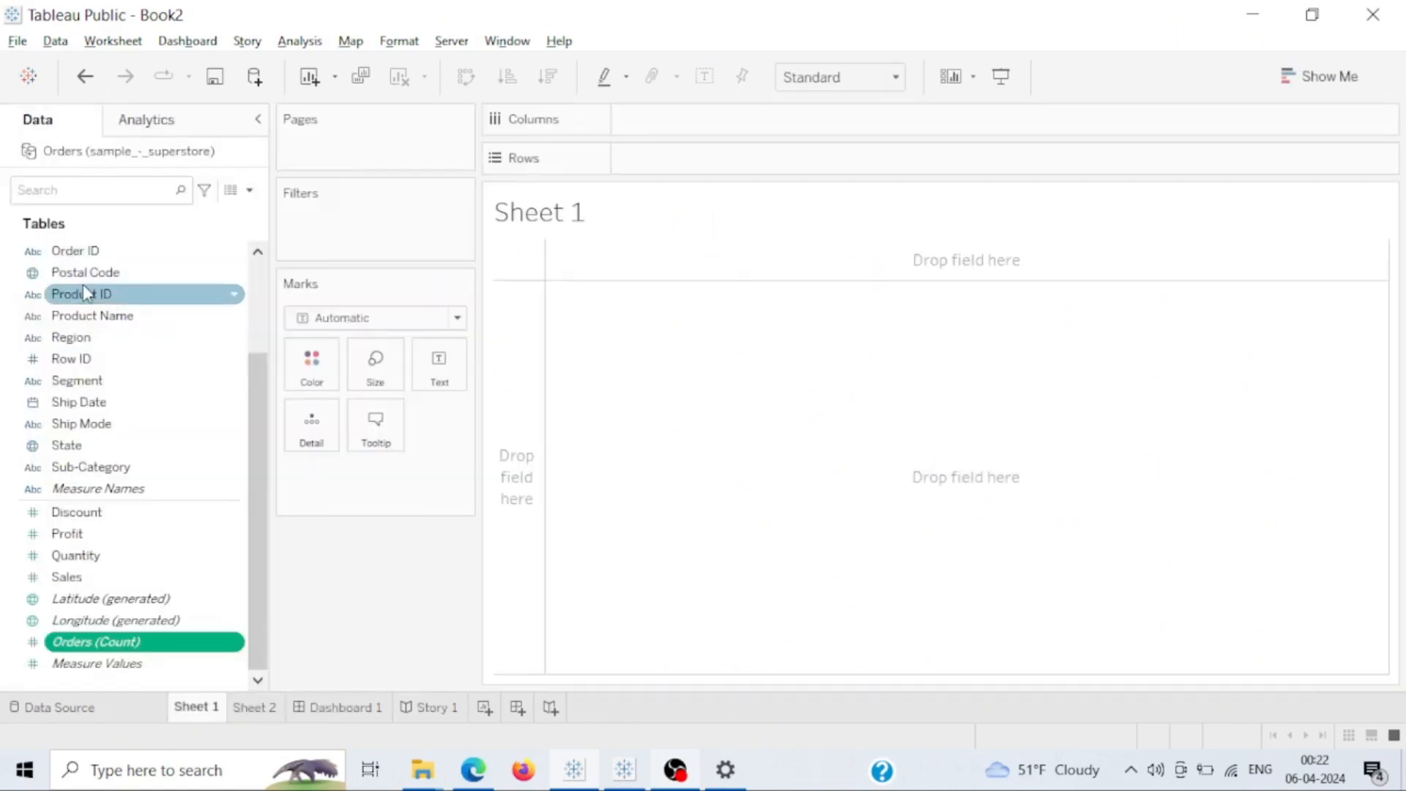
pyautogui.scroll(2, 84, 290)
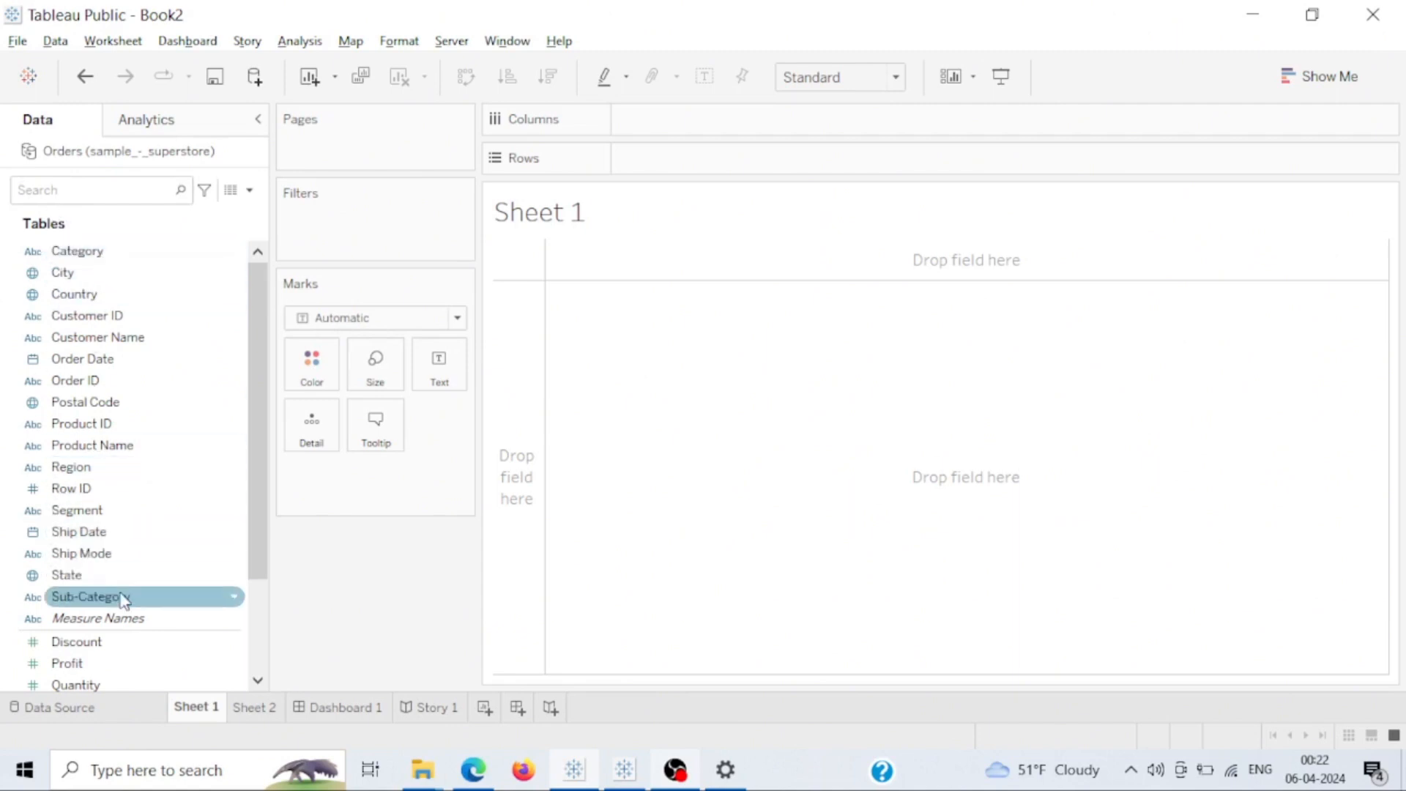
pyautogui.scroll(-2, 121, 600)
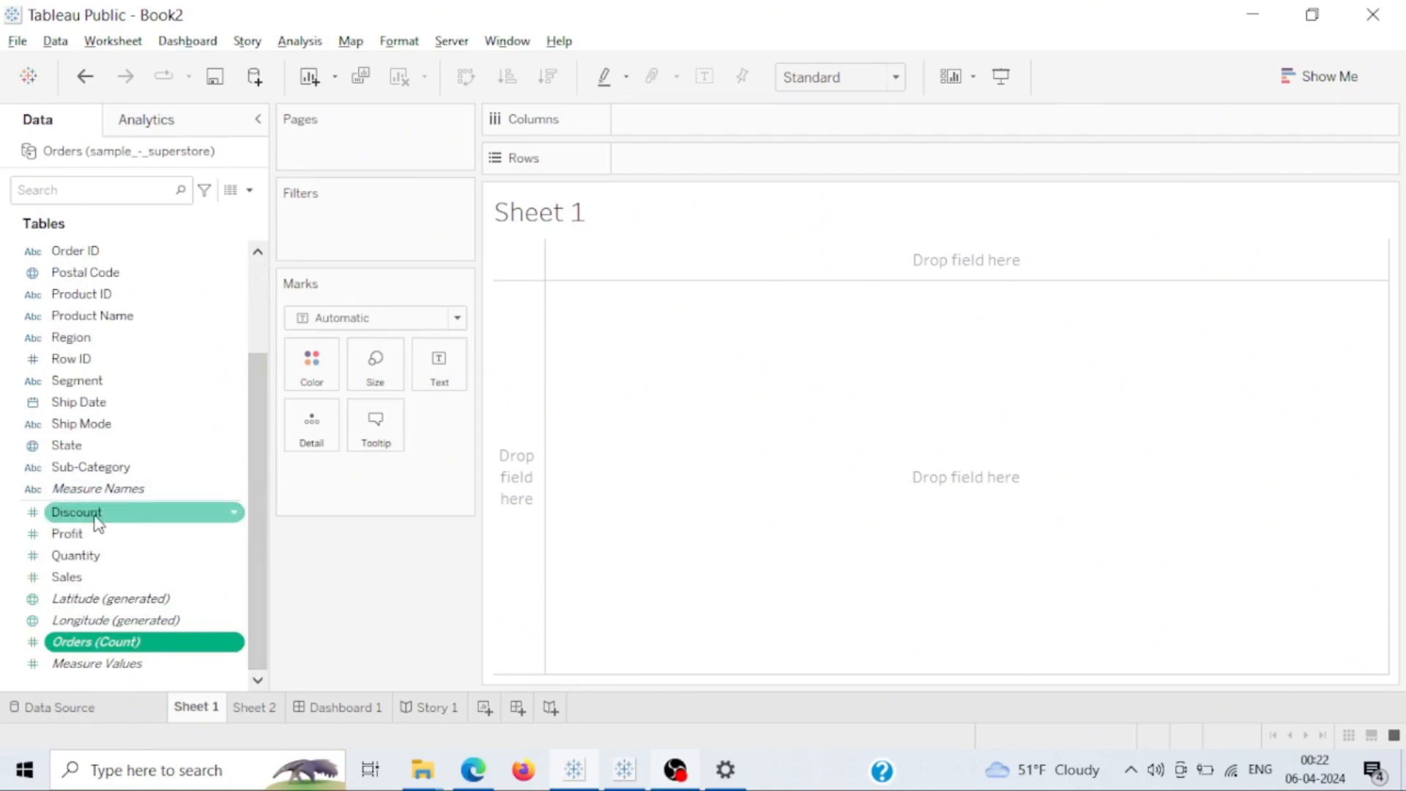
pyautogui.scroll(2, 103, 337)
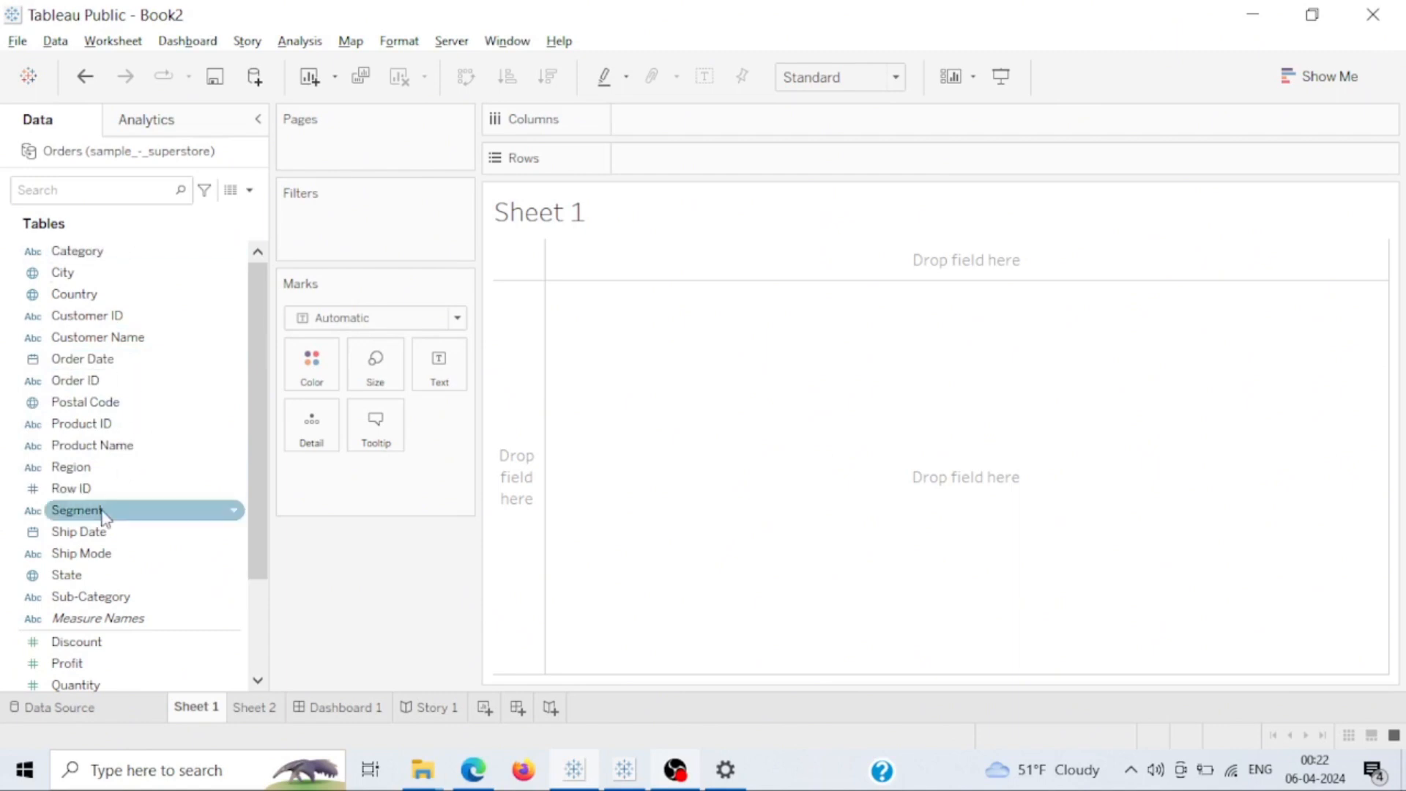
pyautogui.scroll(-2, 102, 516)
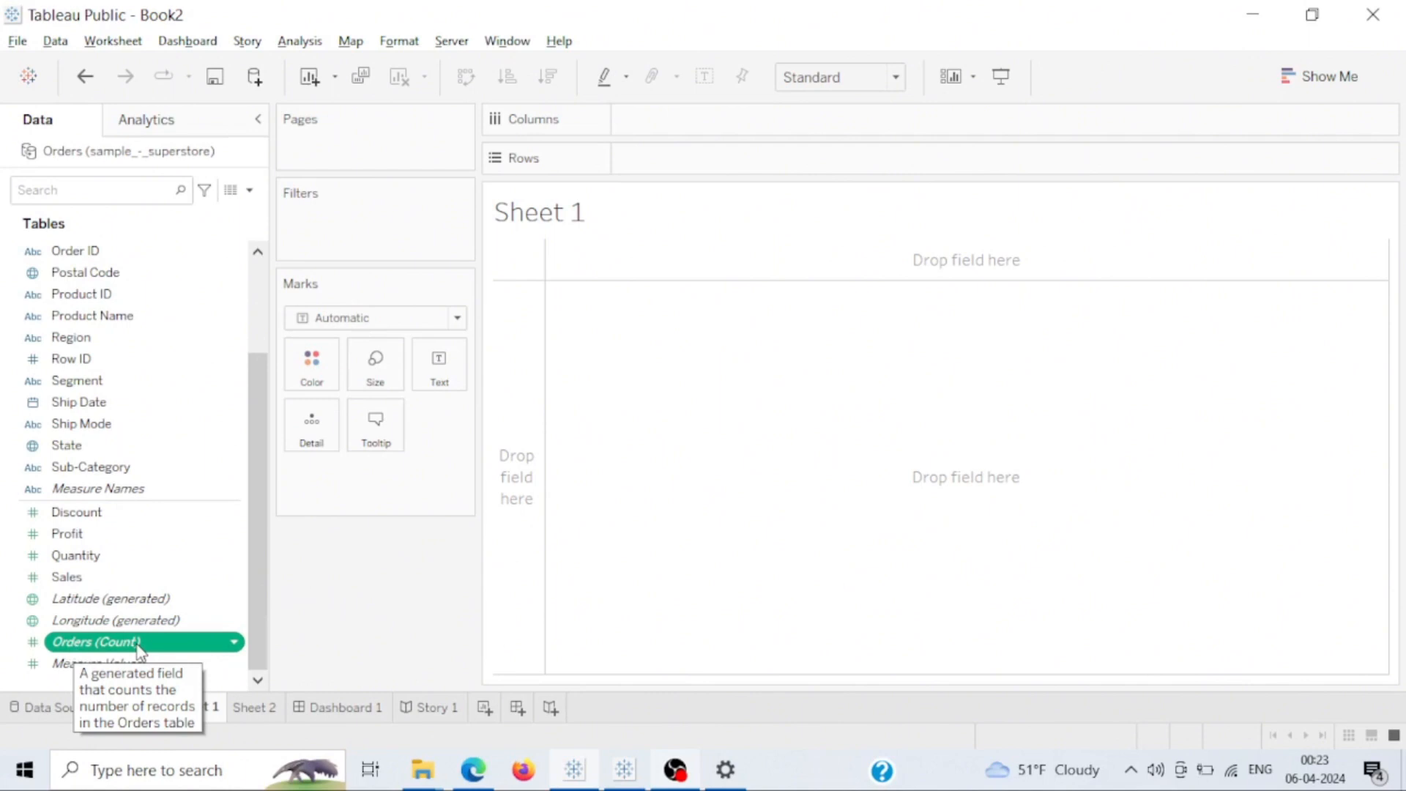
pyautogui.moveTo(139, 649); pyautogui.dragTo(652, 181)
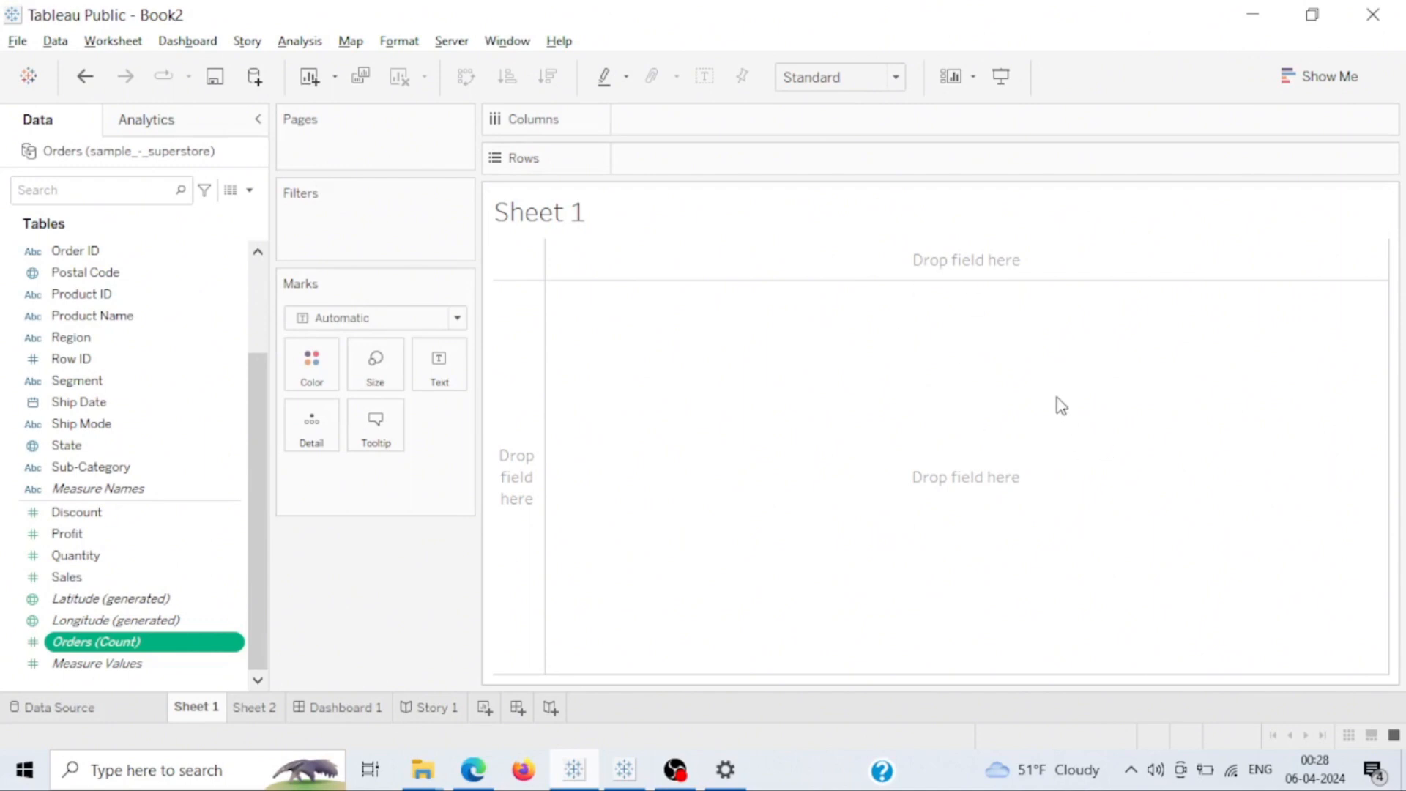
# Build a bar chart of sales by category on Sheet 1, with Category on Columns and the sum of Sales on Rows.
pyautogui.click(128, 468)
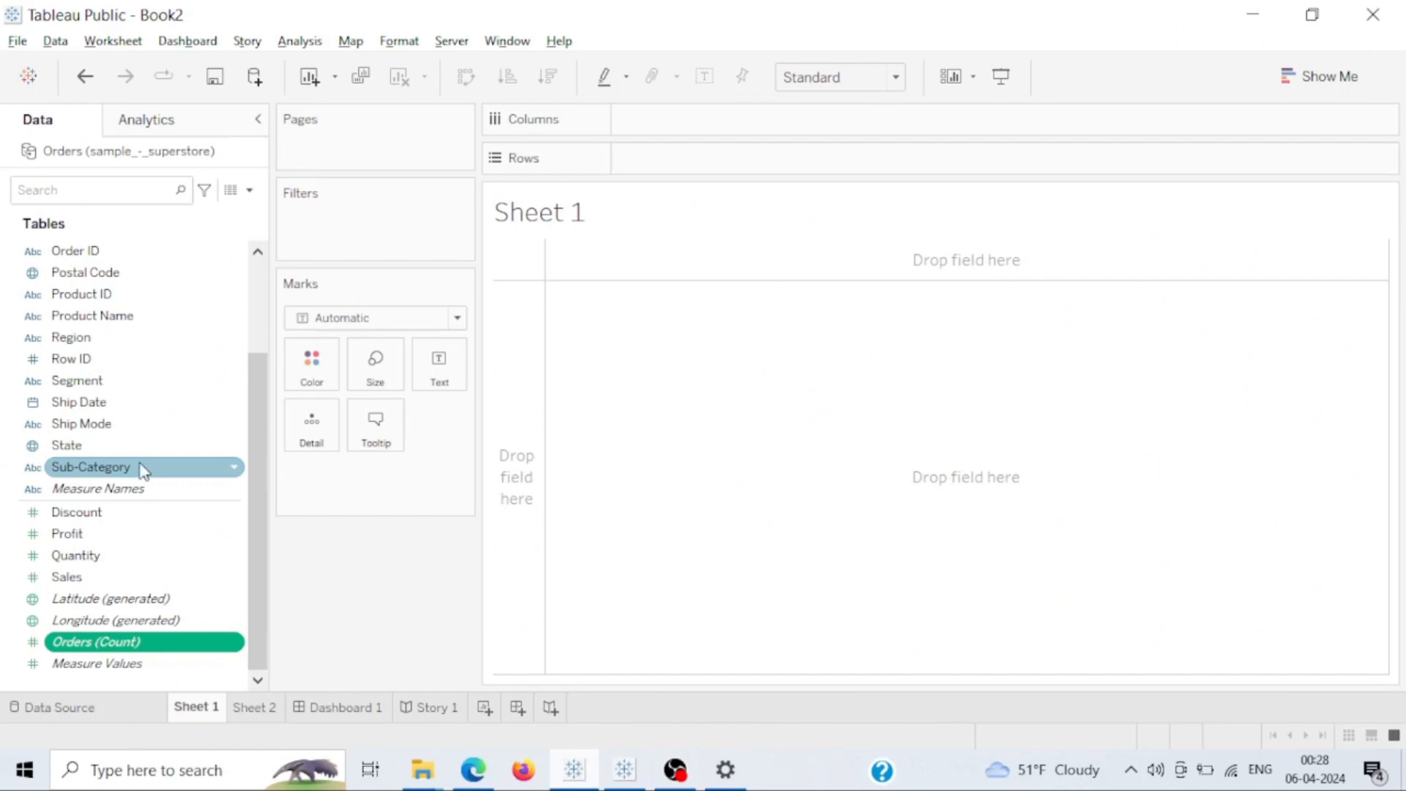
pyautogui.scroll(1, 144, 470)
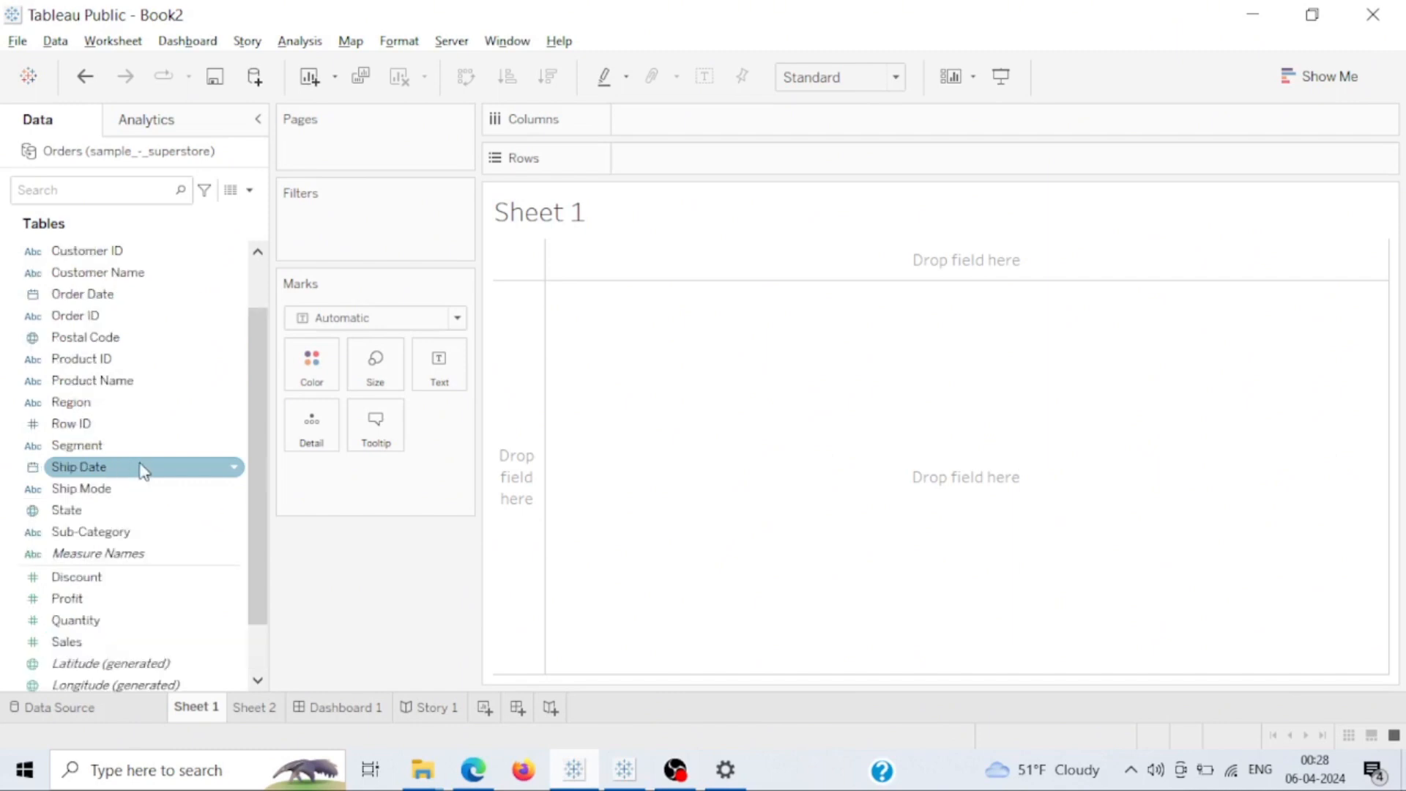
pyautogui.scroll(1, 144, 470)
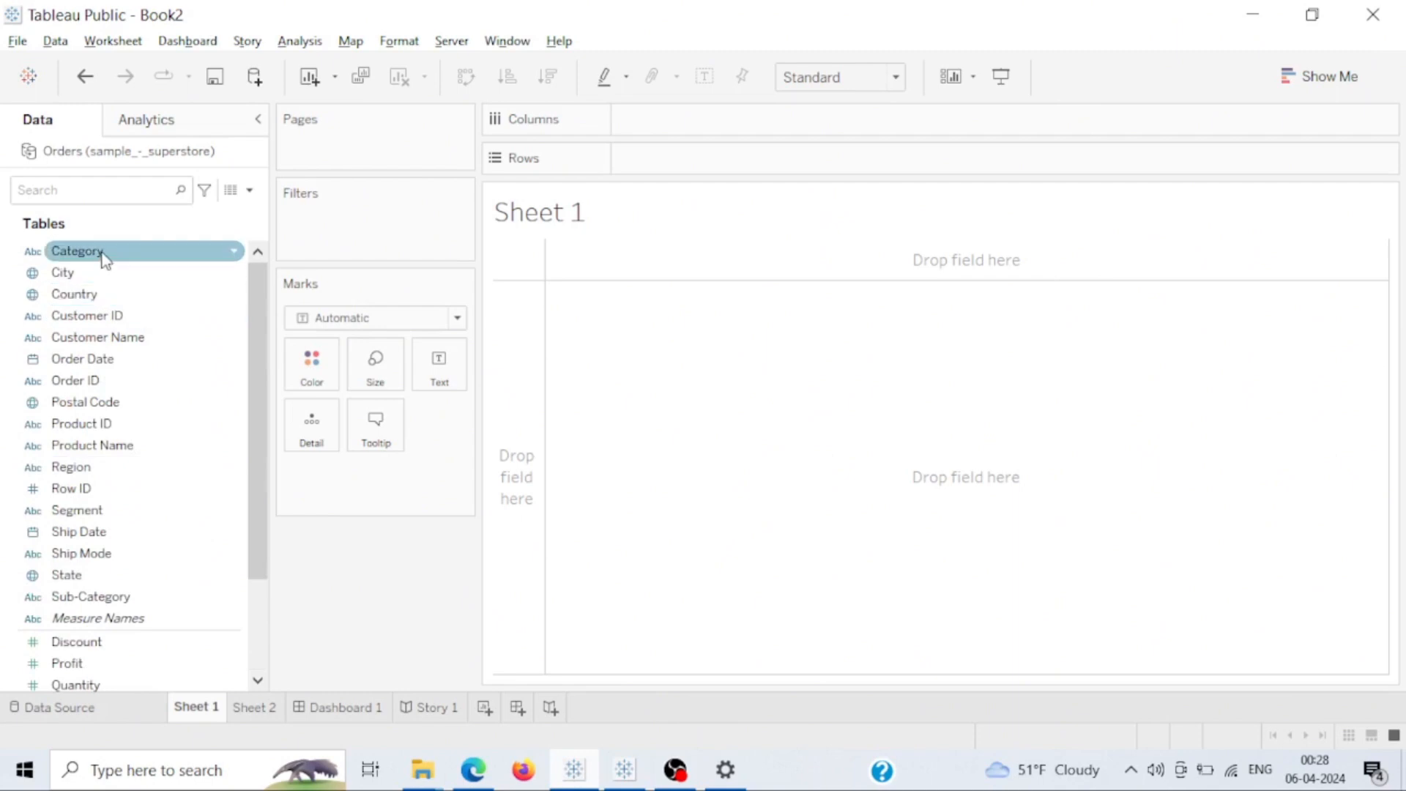
pyautogui.moveTo(103, 260); pyautogui.dragTo(697, 123)
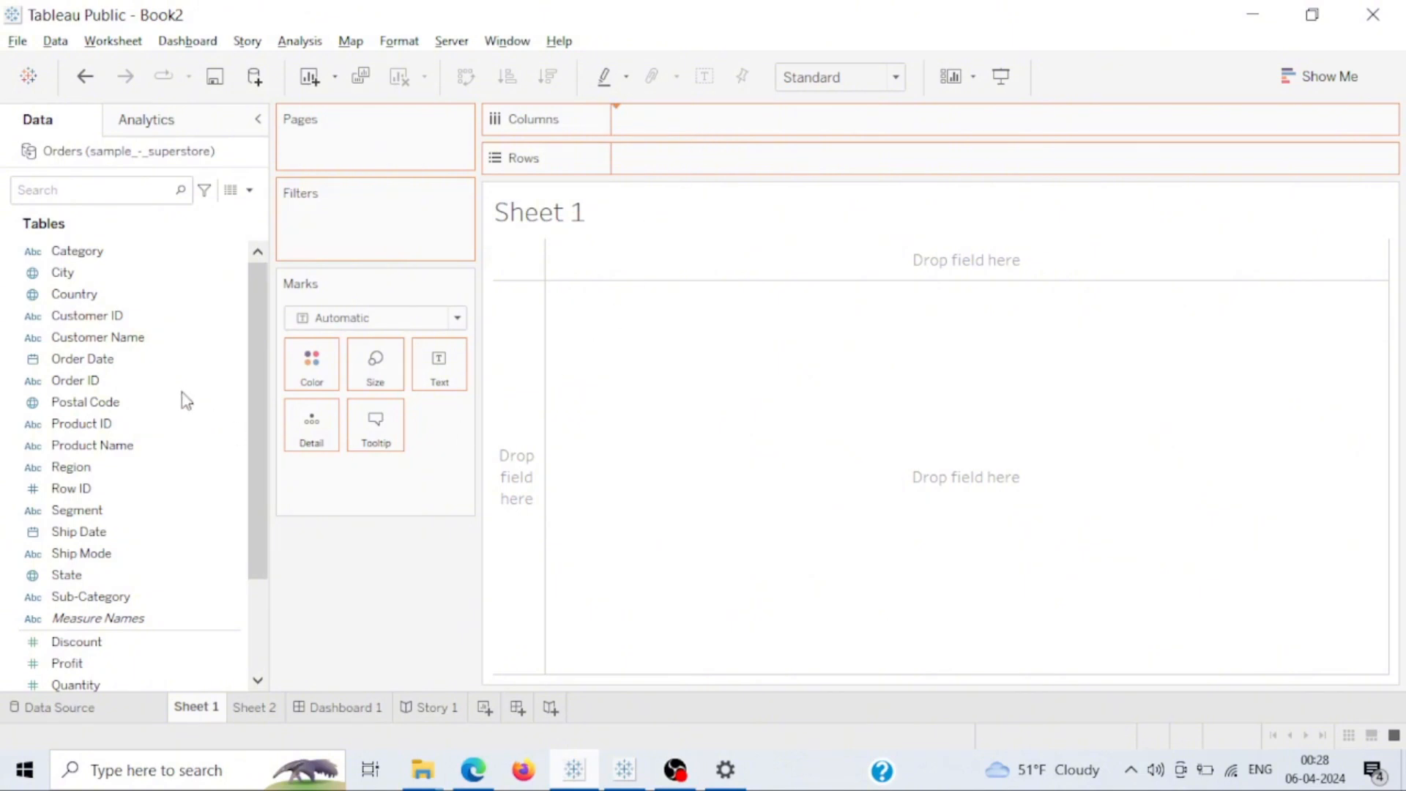
pyautogui.scroll(-2, 68, 302)
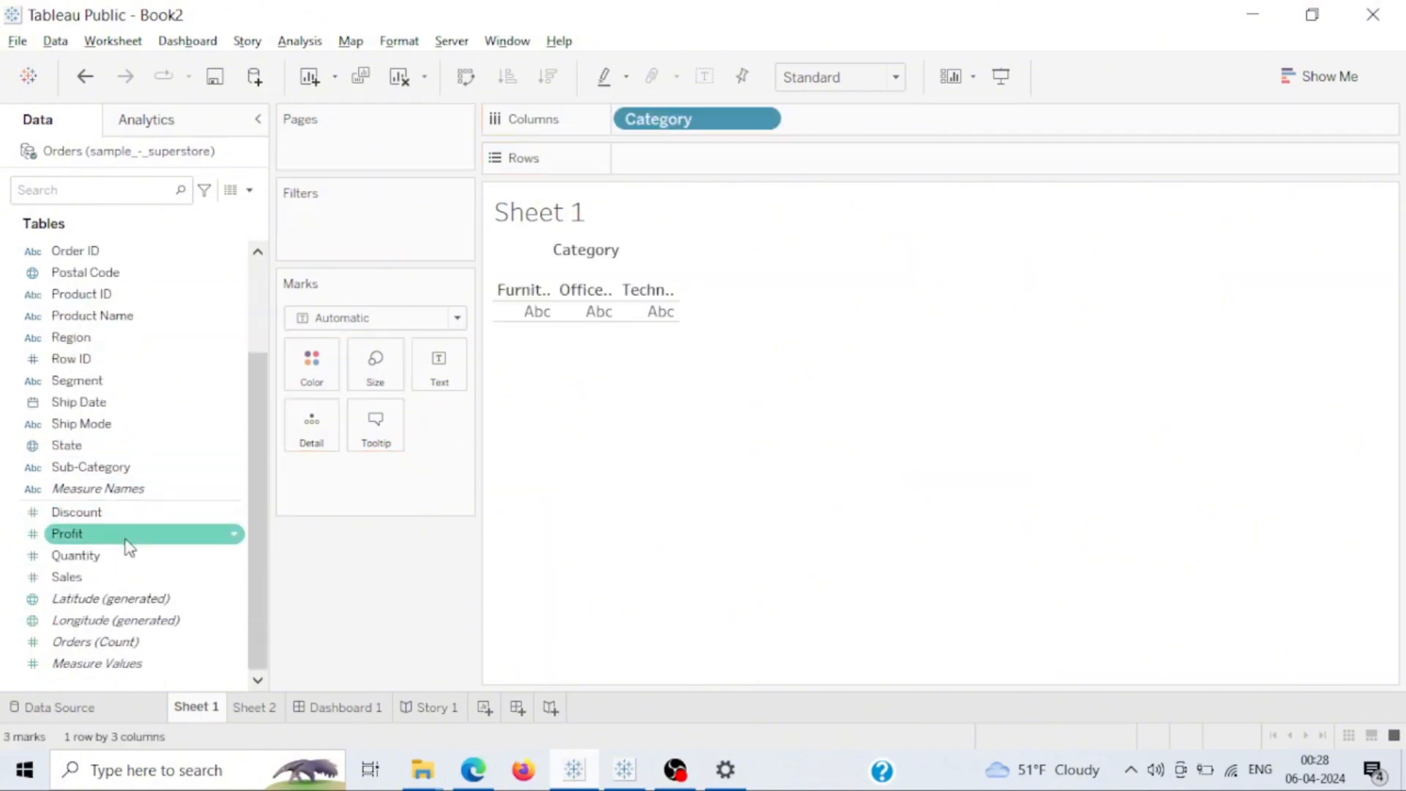
pyautogui.moveTo(85, 582); pyautogui.dragTo(705, 158)
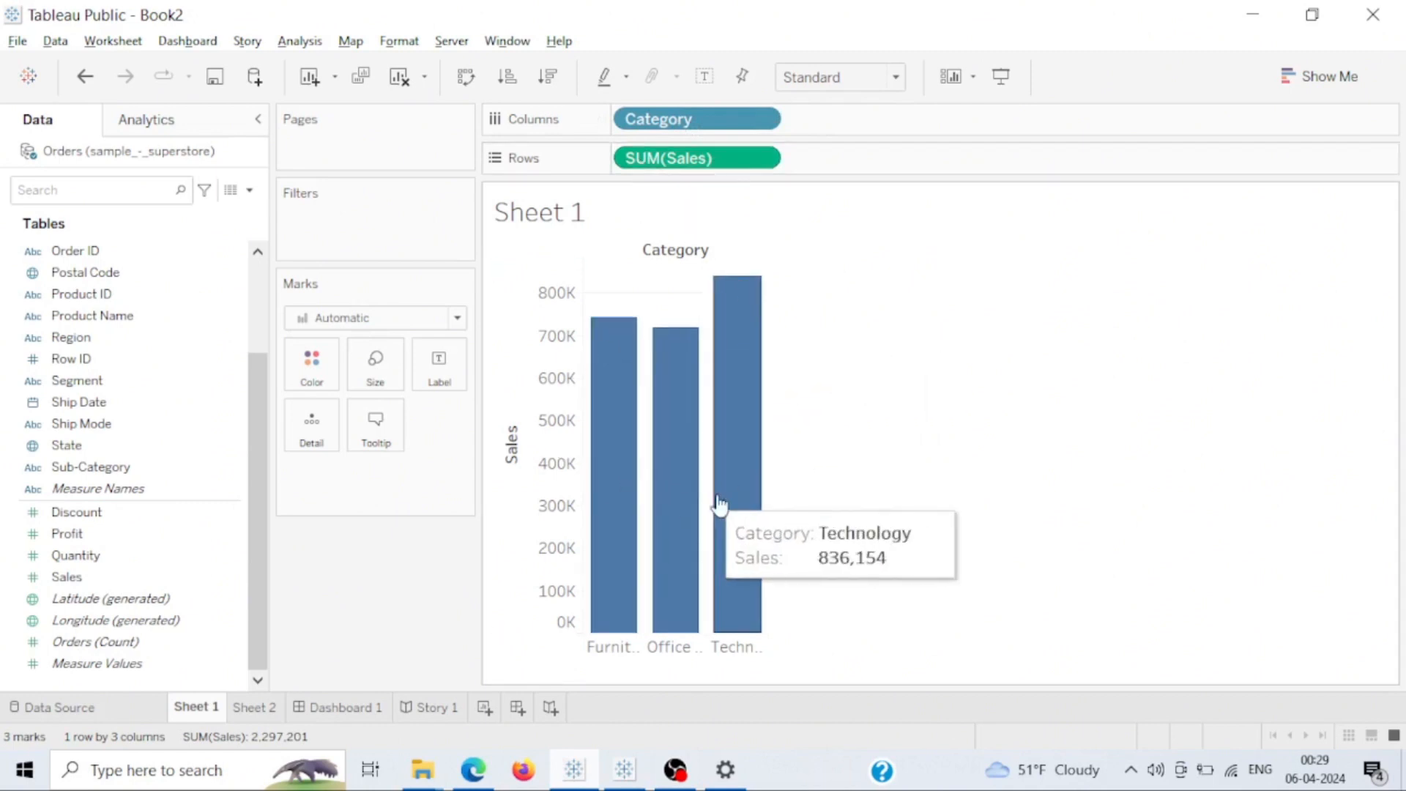
# Inspect the sales values of the category bars in the Sheet 1 chart.
pyautogui.moveTo(733, 359)
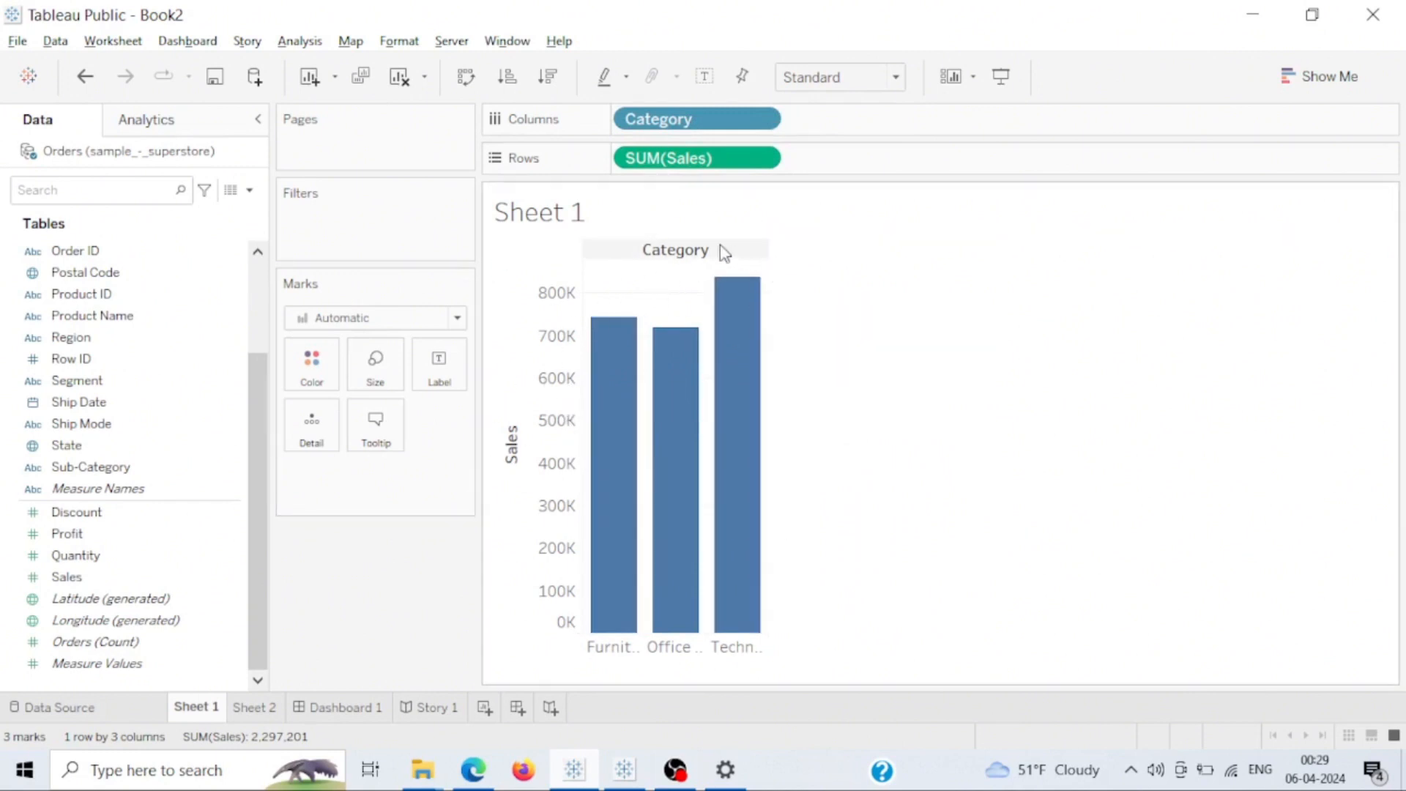
pyautogui.moveTo(605, 386)
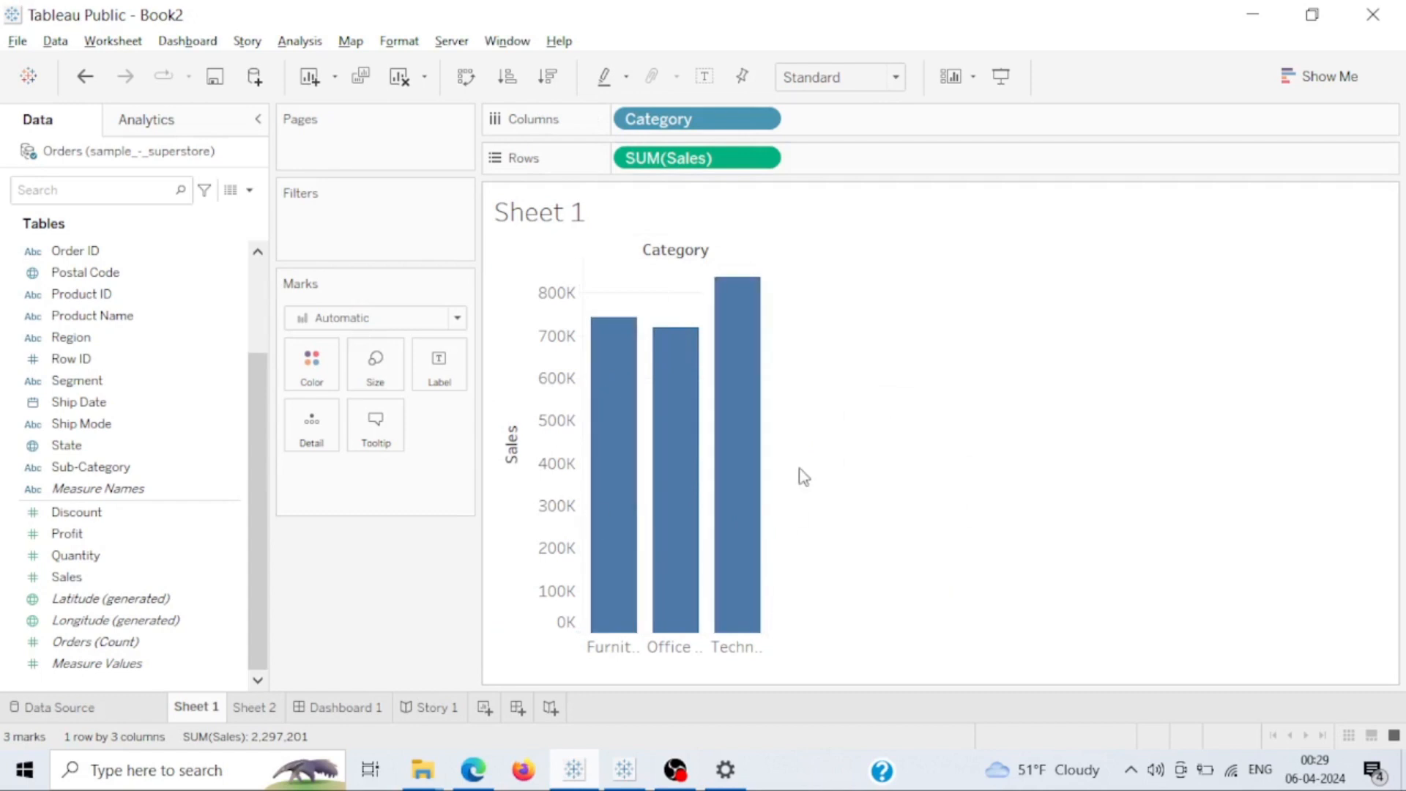
pyautogui.moveTo(766, 570)
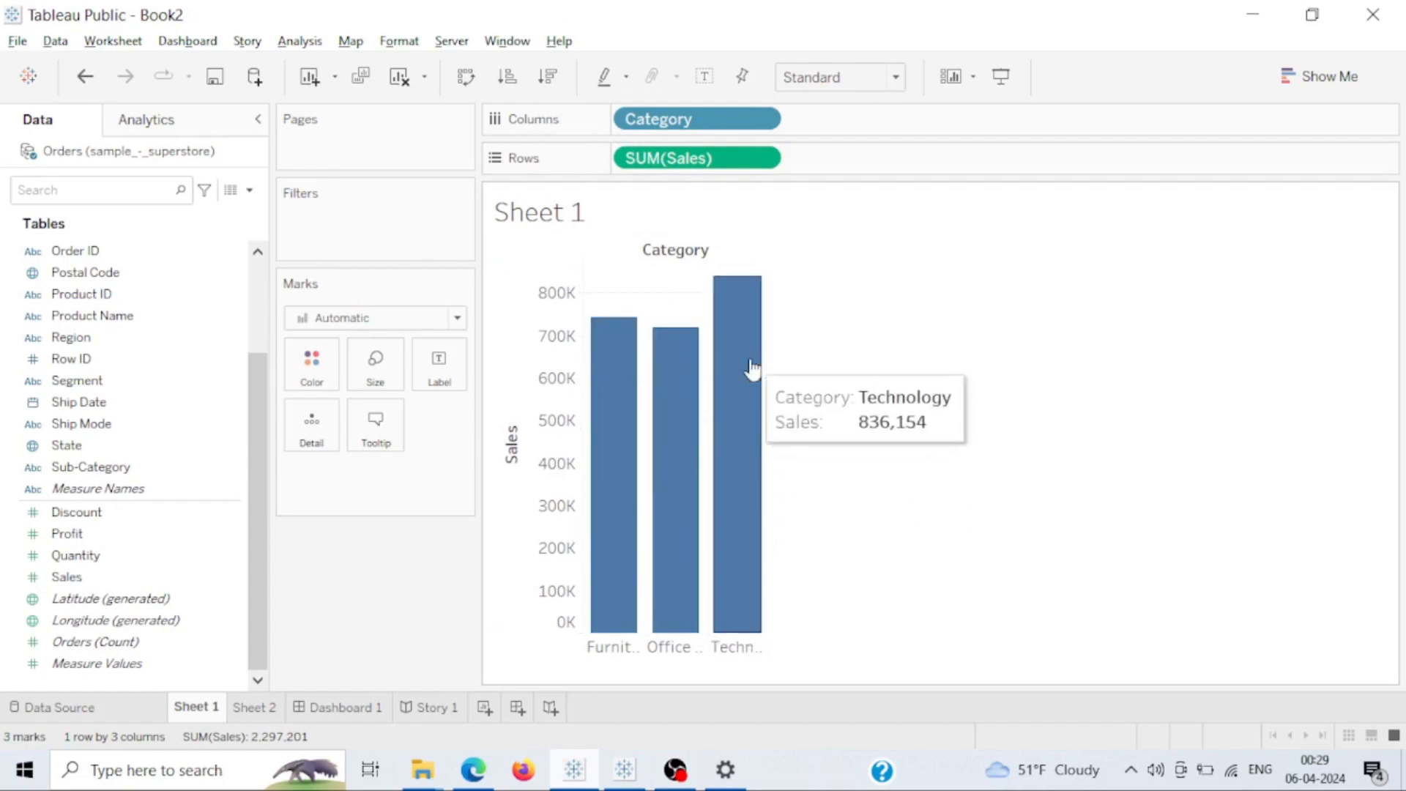
pyautogui.moveTo(656, 536)
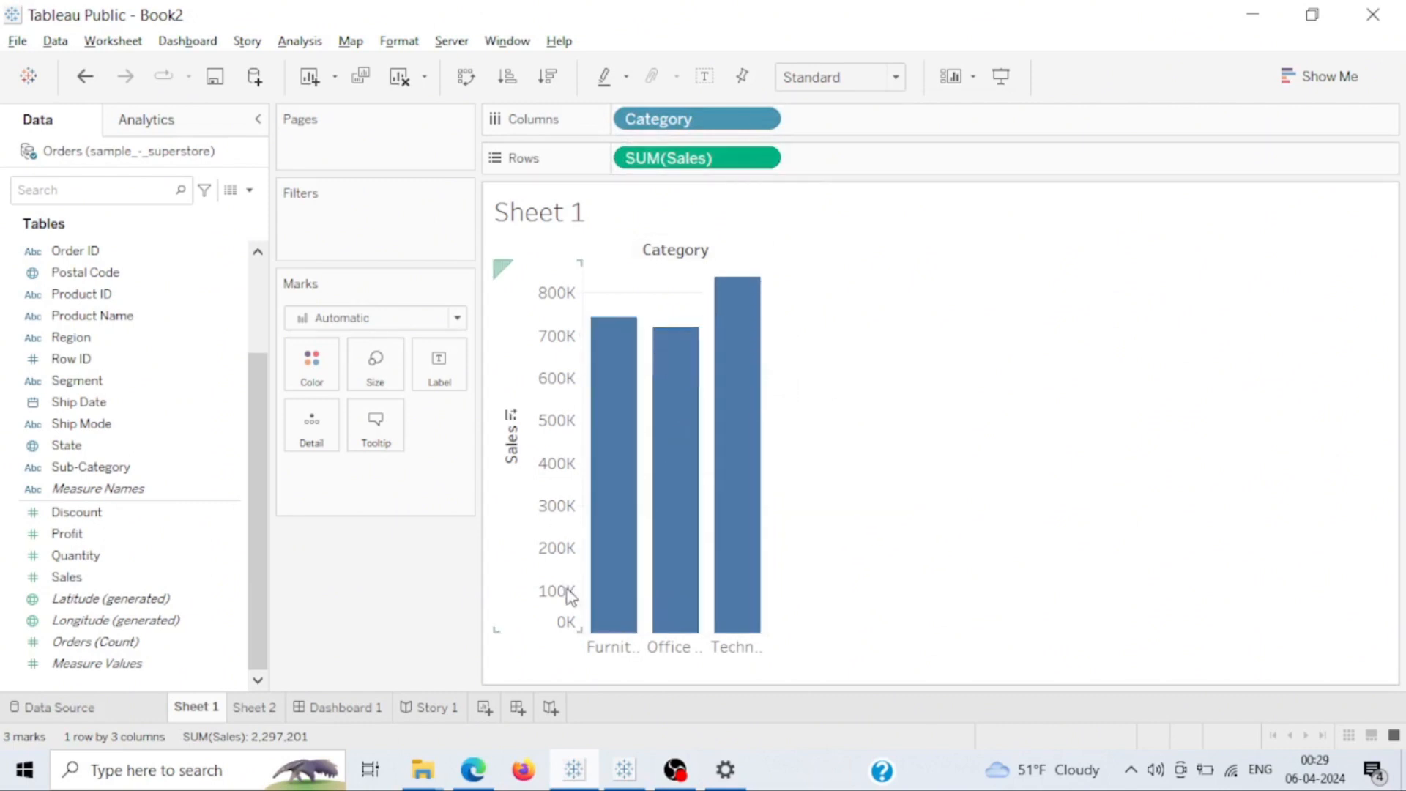
pyautogui.moveTo(709, 379)
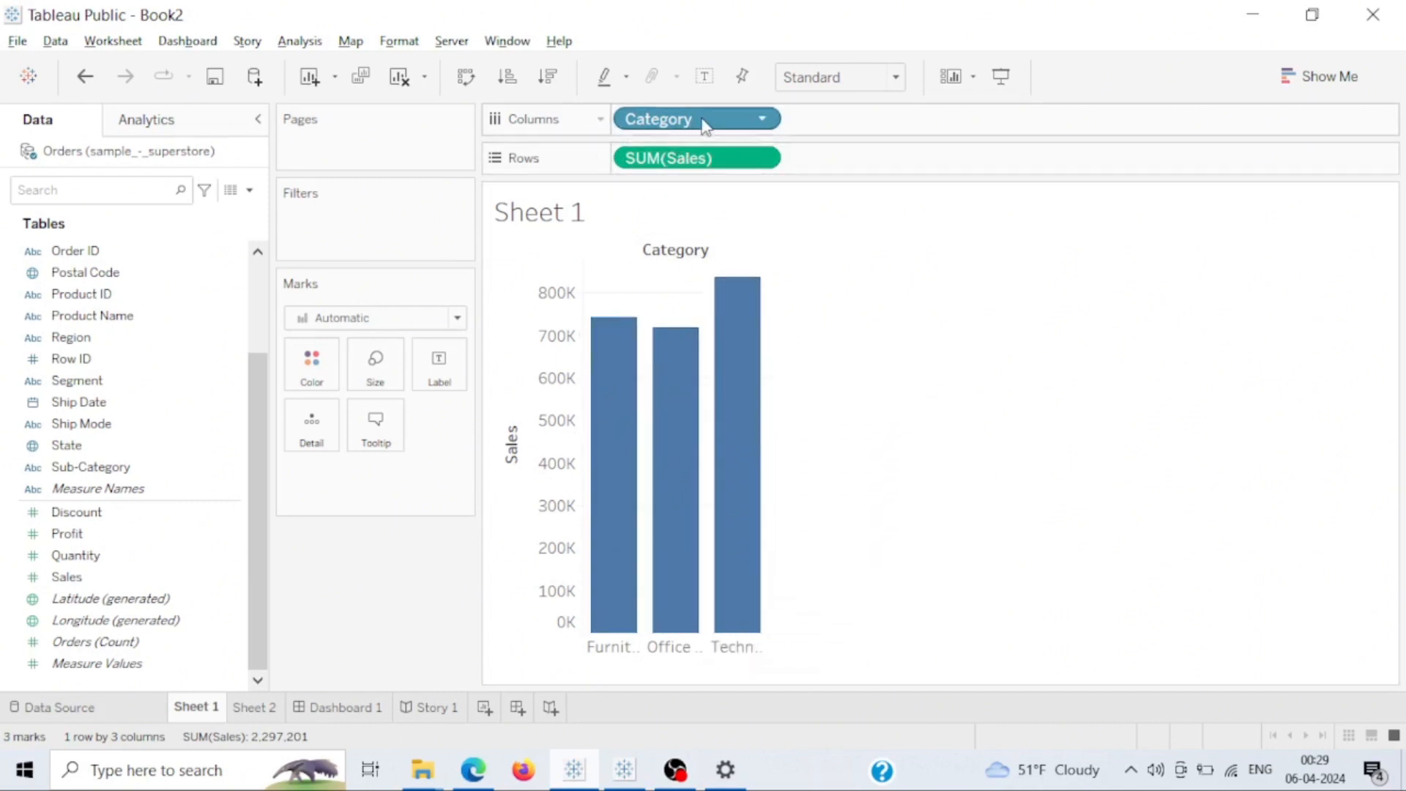
# Try replacing Category with the sum of Profit on Columns, inspect the resulting mark, and undo the replacement.
pyautogui.moveTo(709, 125); pyautogui.dragTo(797, 125)
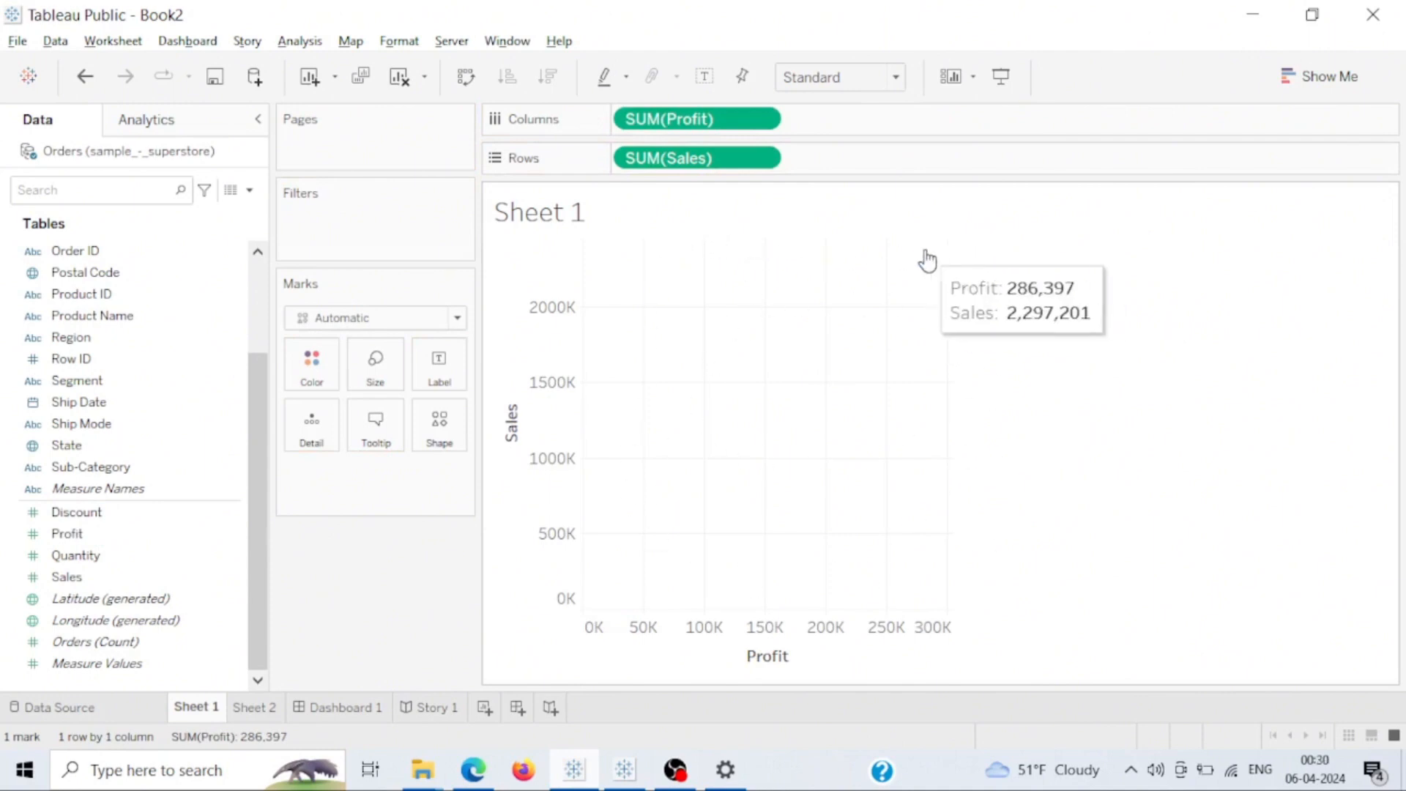
pyautogui.moveTo(934, 264)
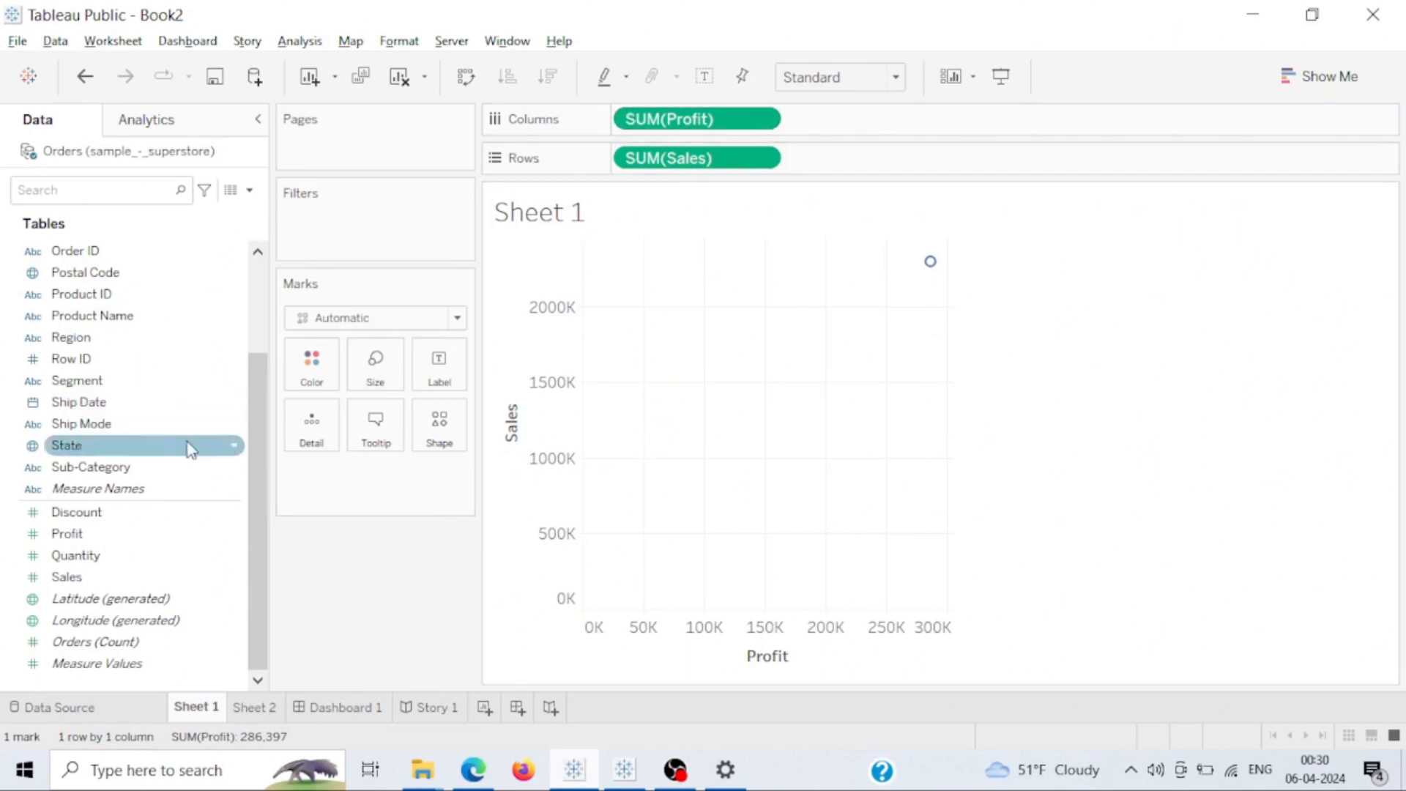
pyautogui.hotkey('ctrl', 'z')
pyautogui.hotkey('ctrl', 'z')
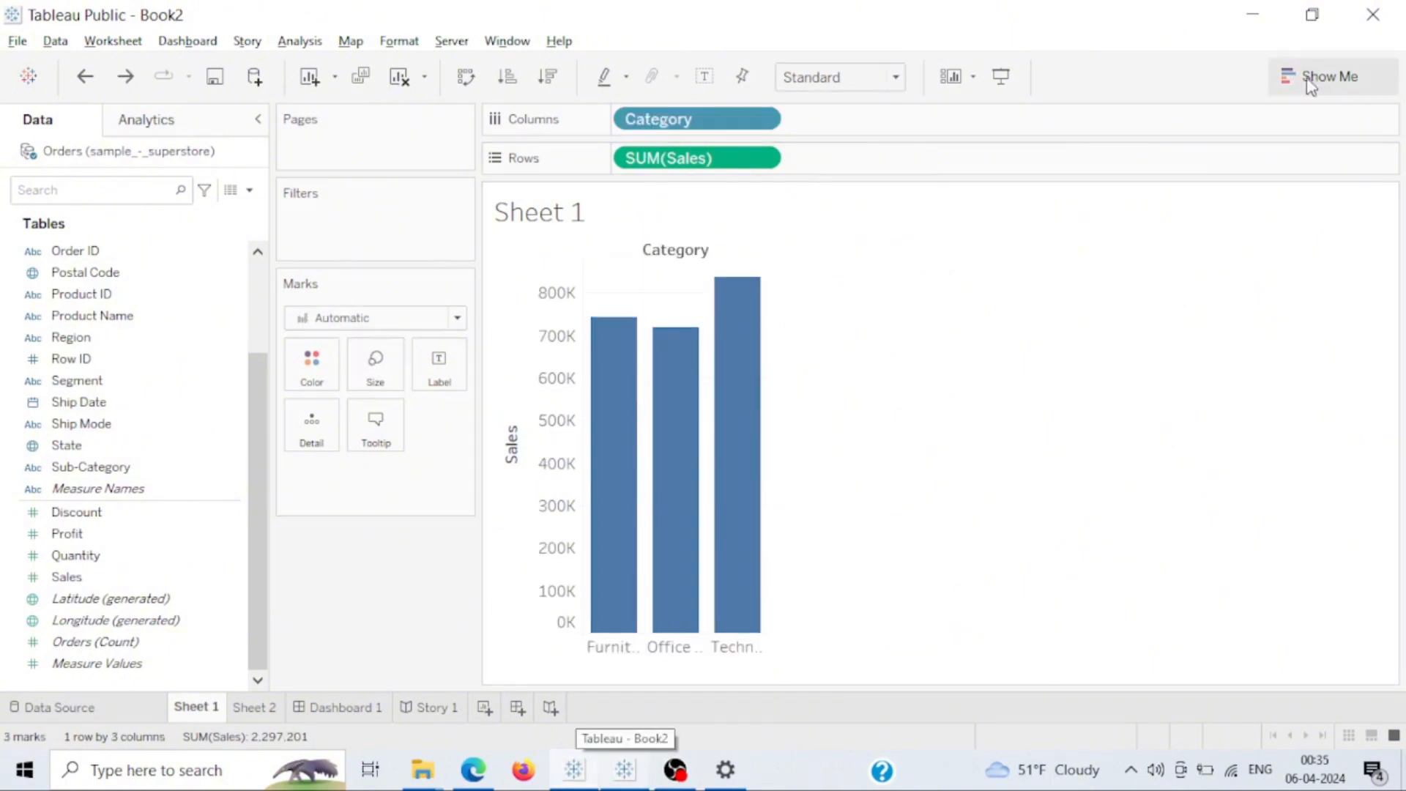
# Review the suggested chart types in Show Me.
pyautogui.click(1337, 79)
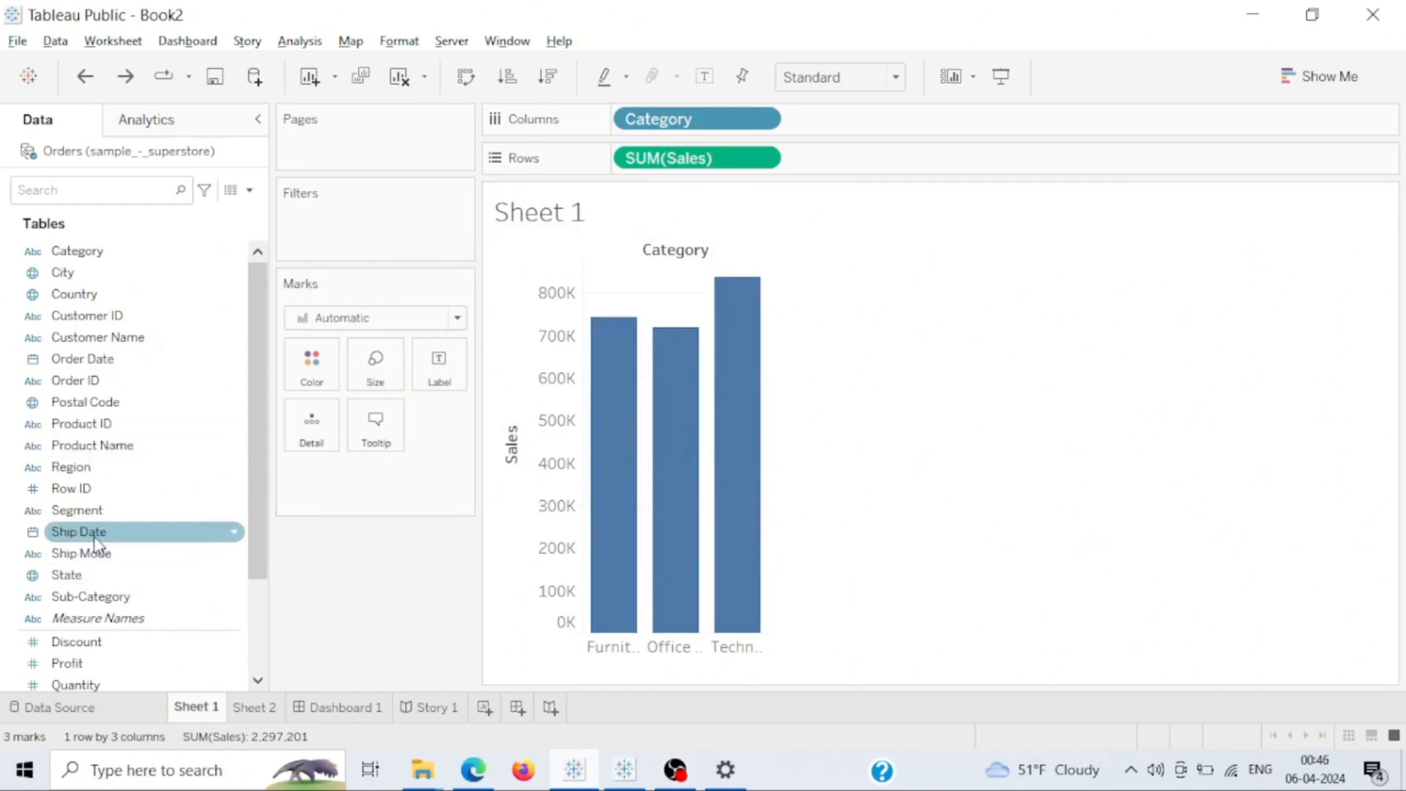
# Filter the Sheet 1 chart by Ship Mode, keeping only First Class, and inspect the filtered bars.
pyautogui.moveTo(95, 558); pyautogui.dragTo(346, 220)
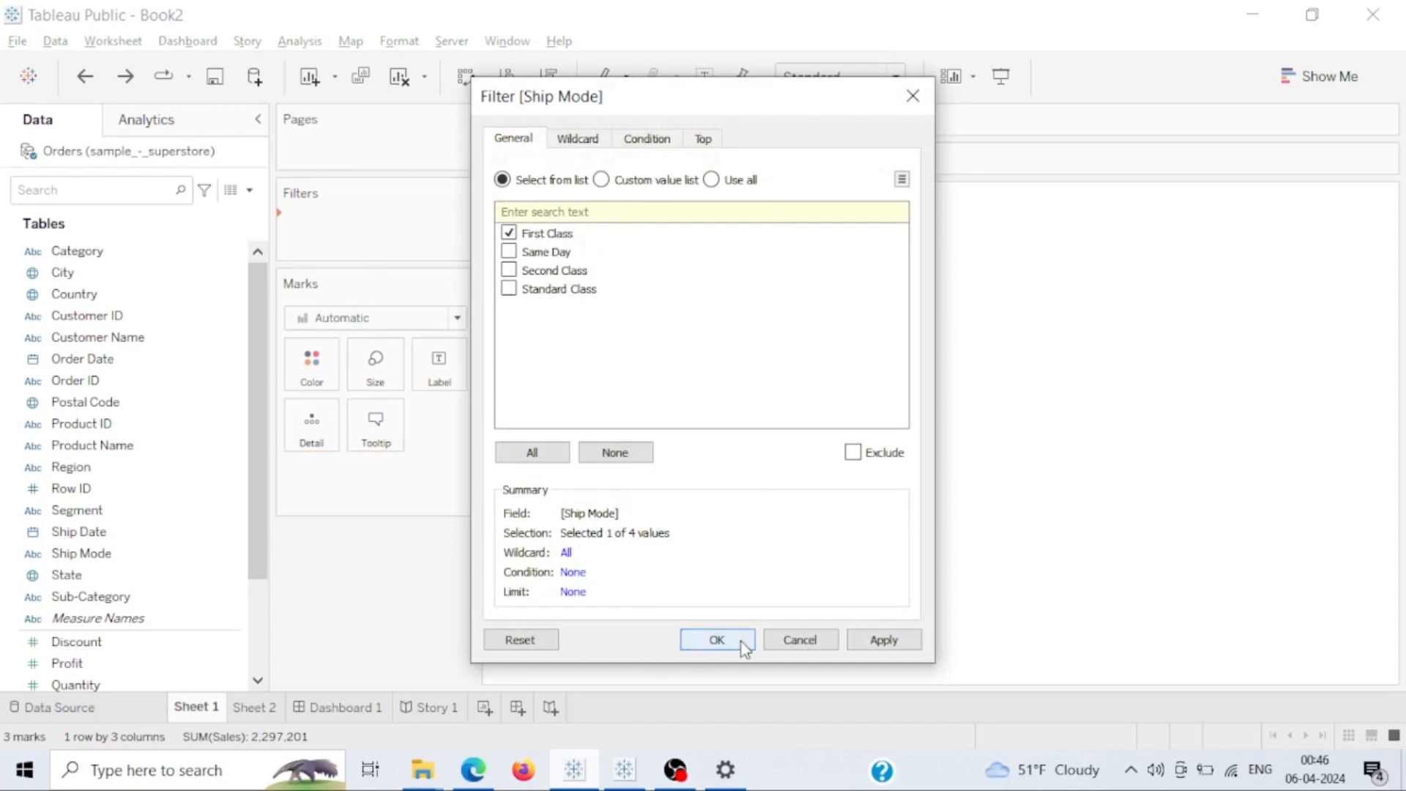
pyautogui.click(716, 639)
pyautogui.moveTo(720, 347)
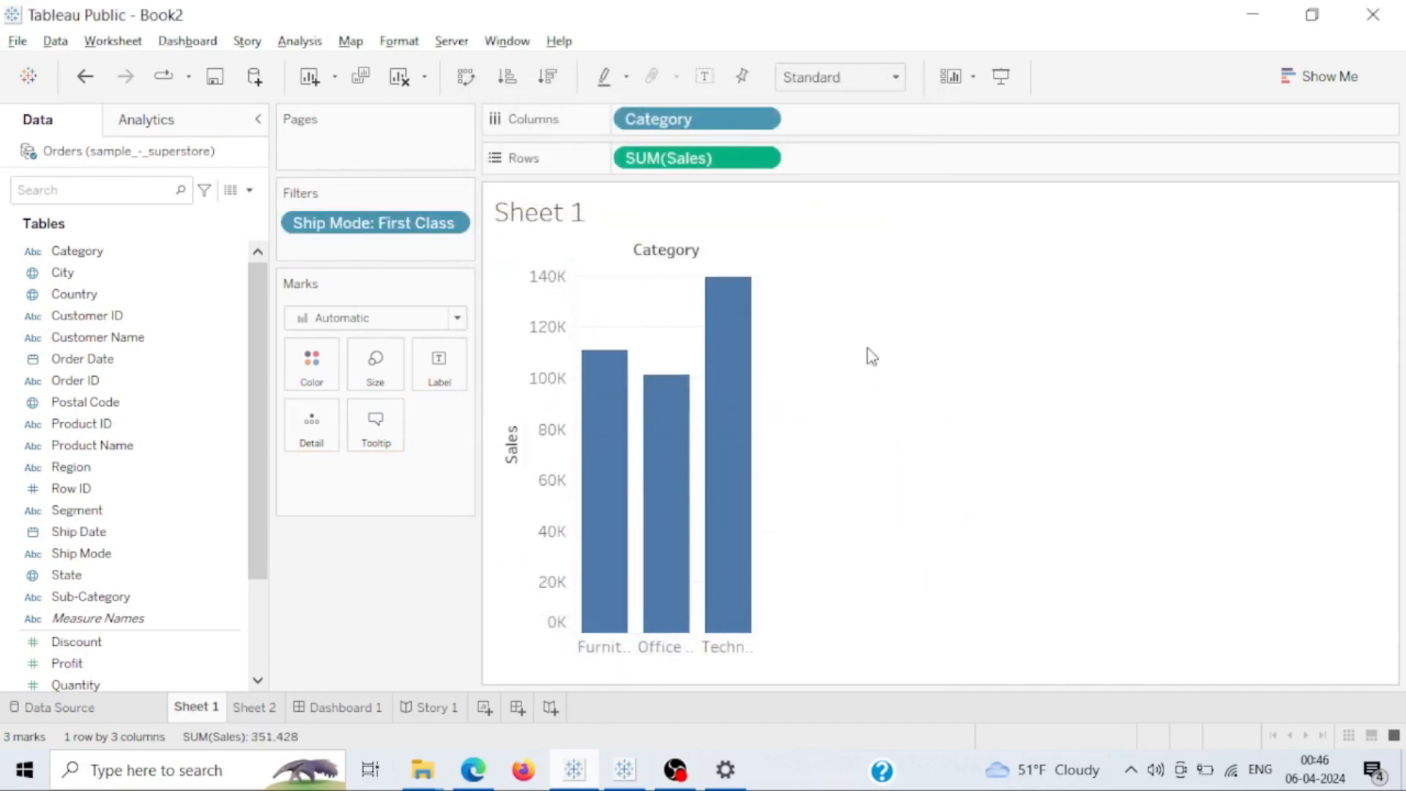
pyautogui.moveTo(657, 434)
# Review the available mark types and label the category bars with the sum of Sales.
pyautogui.click(367, 314)
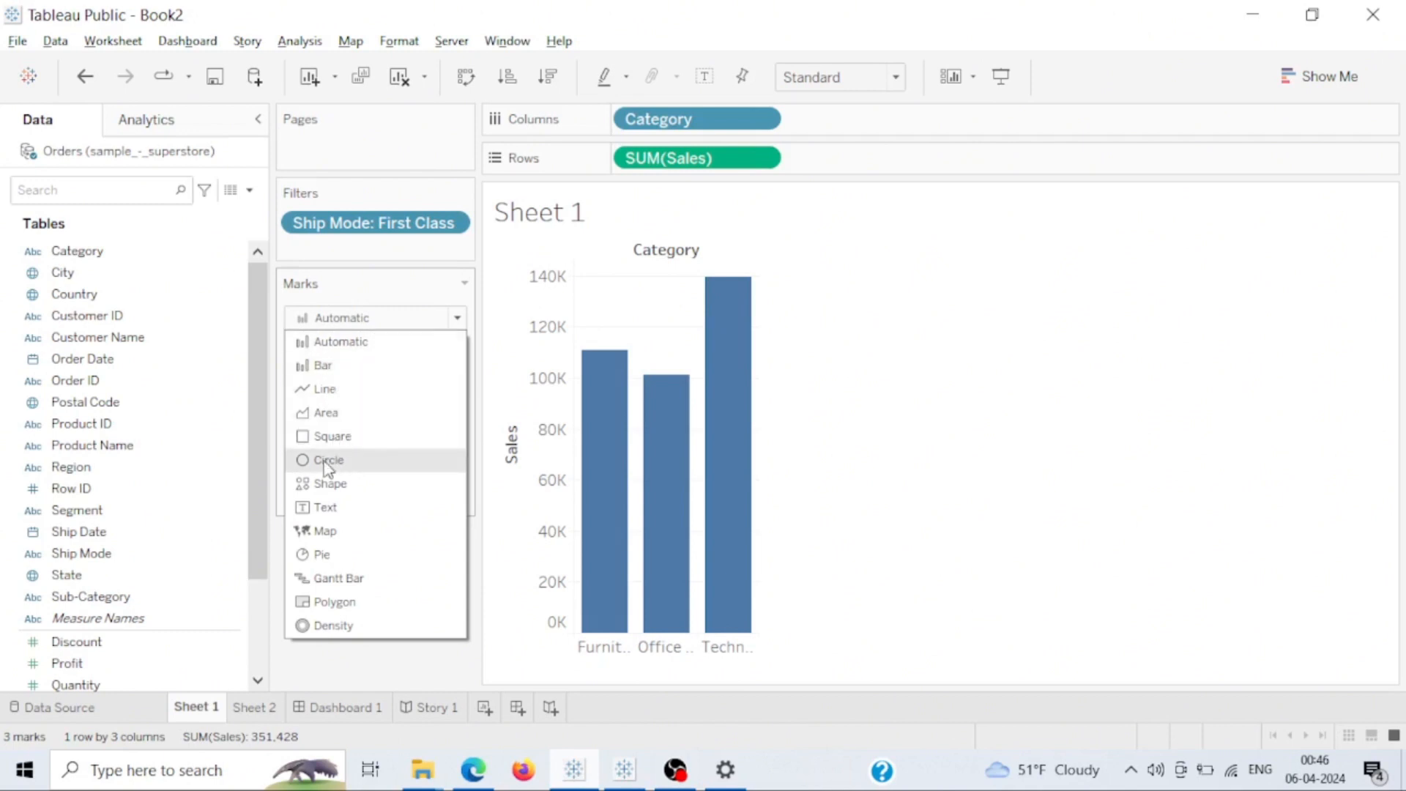
pyautogui.click(525, 341)
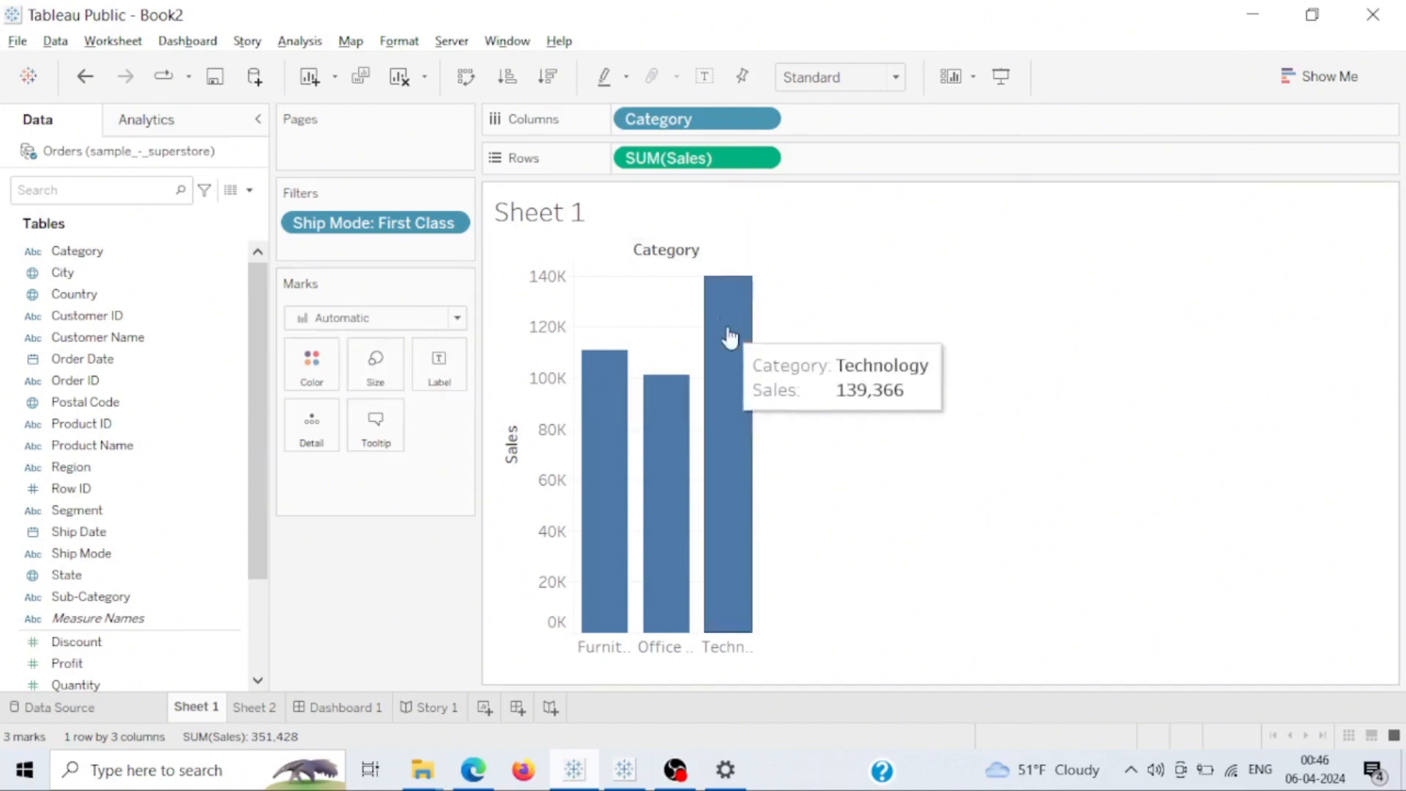
pyautogui.moveTo(716, 173); pyautogui.dragTo(439, 362)
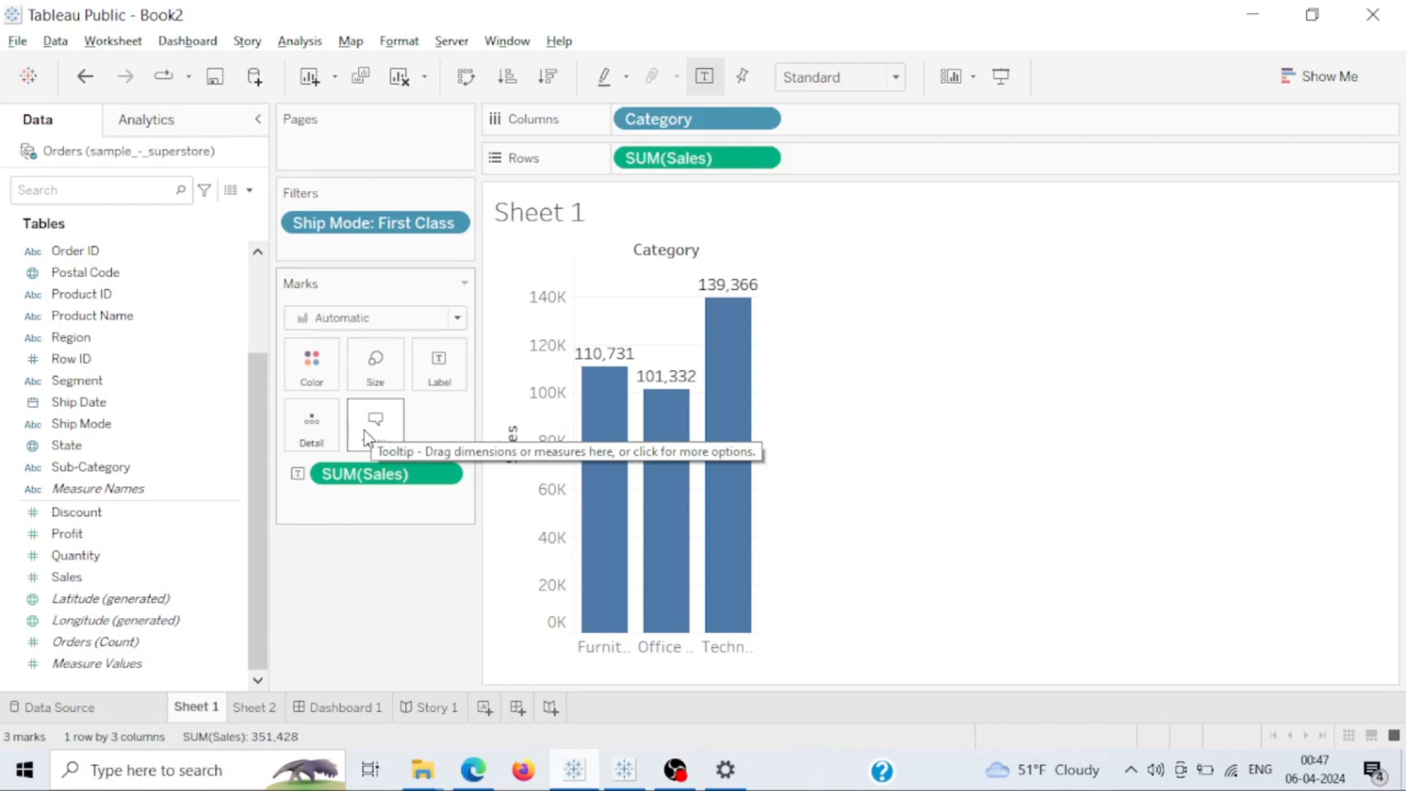
pyautogui.moveTo(731, 363)
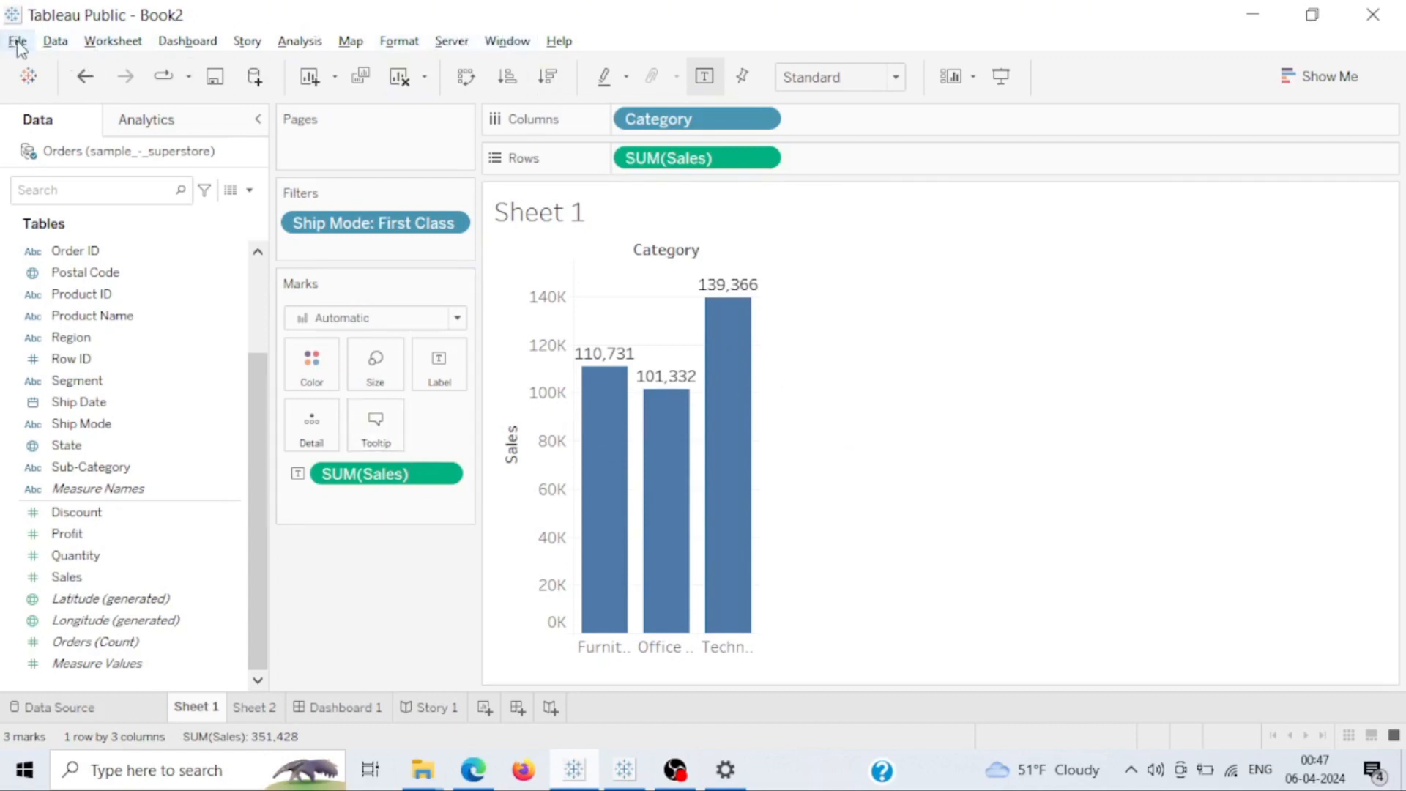
# Examine the data, worksheet, dashboard, story, analysis, map, format, server and window commands, including the totals and trend line options.
pyautogui.click(55, 42)
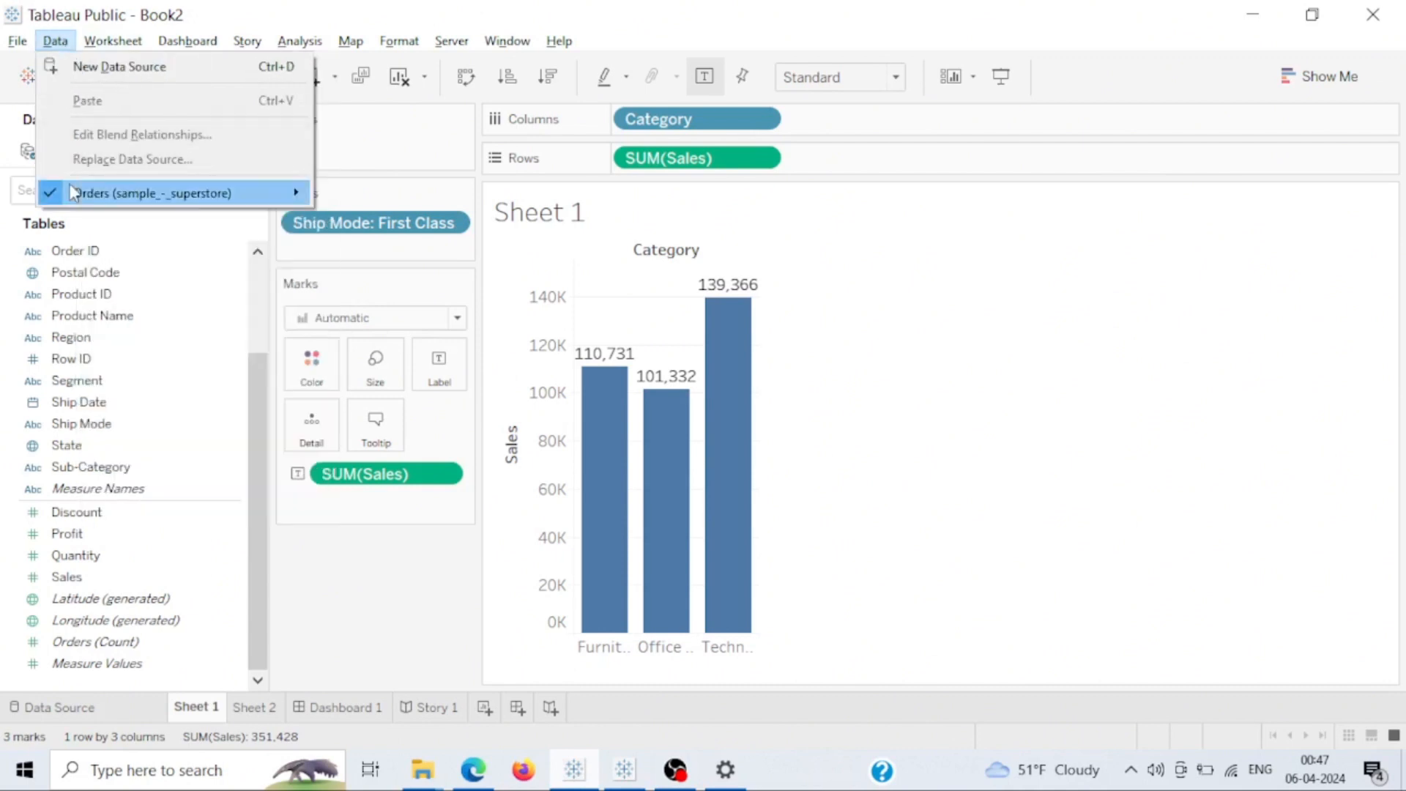
pyautogui.moveTo(118, 49)
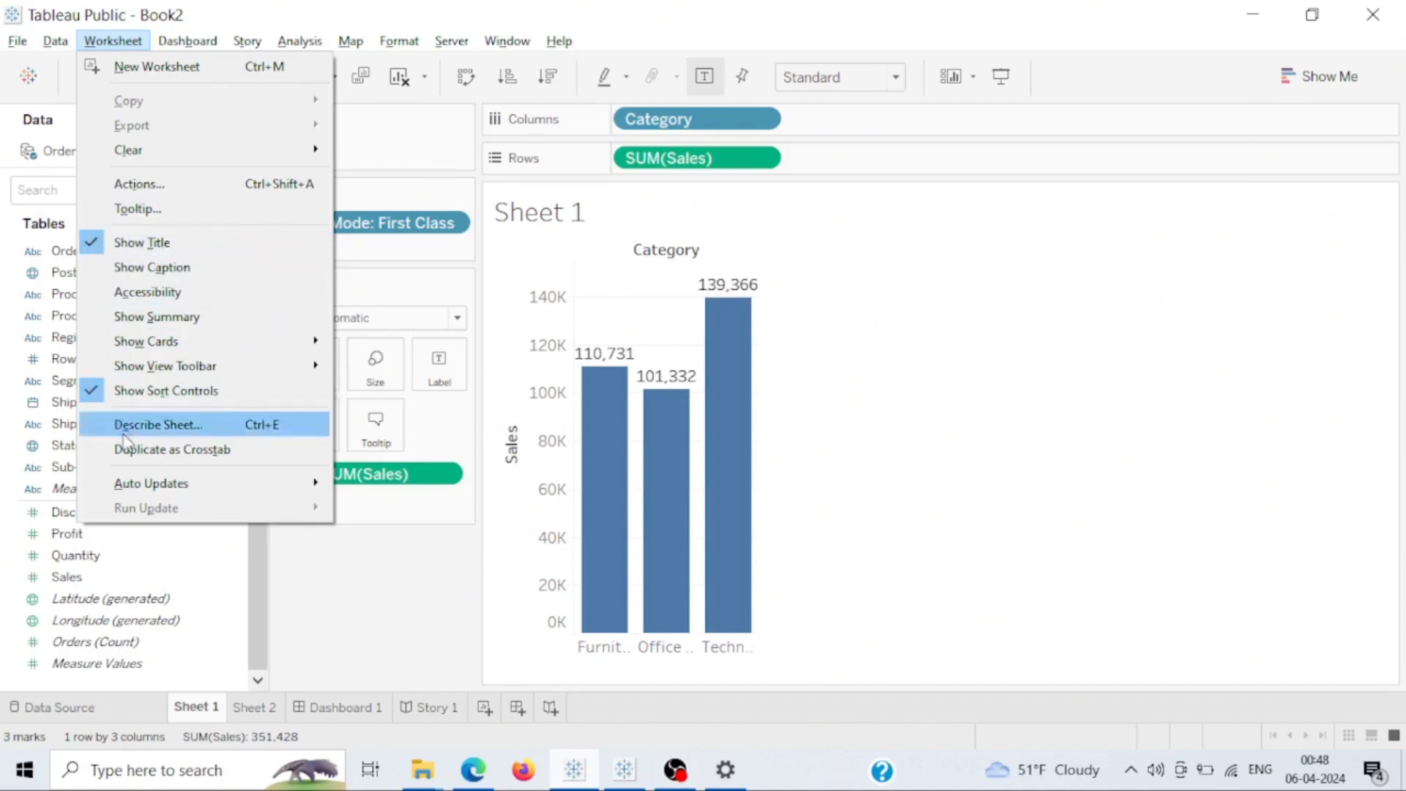
pyautogui.moveTo(188, 43)
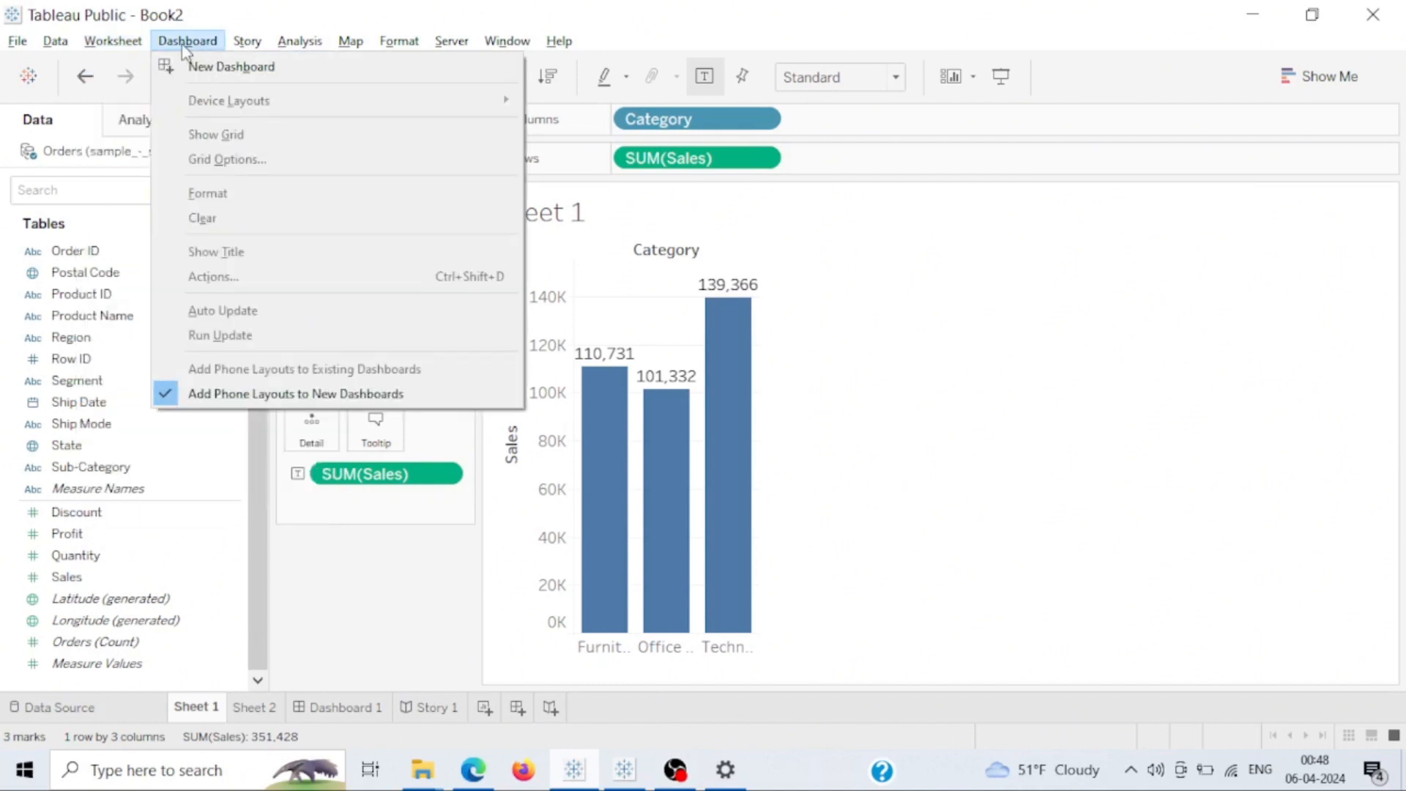
pyautogui.moveTo(249, 44)
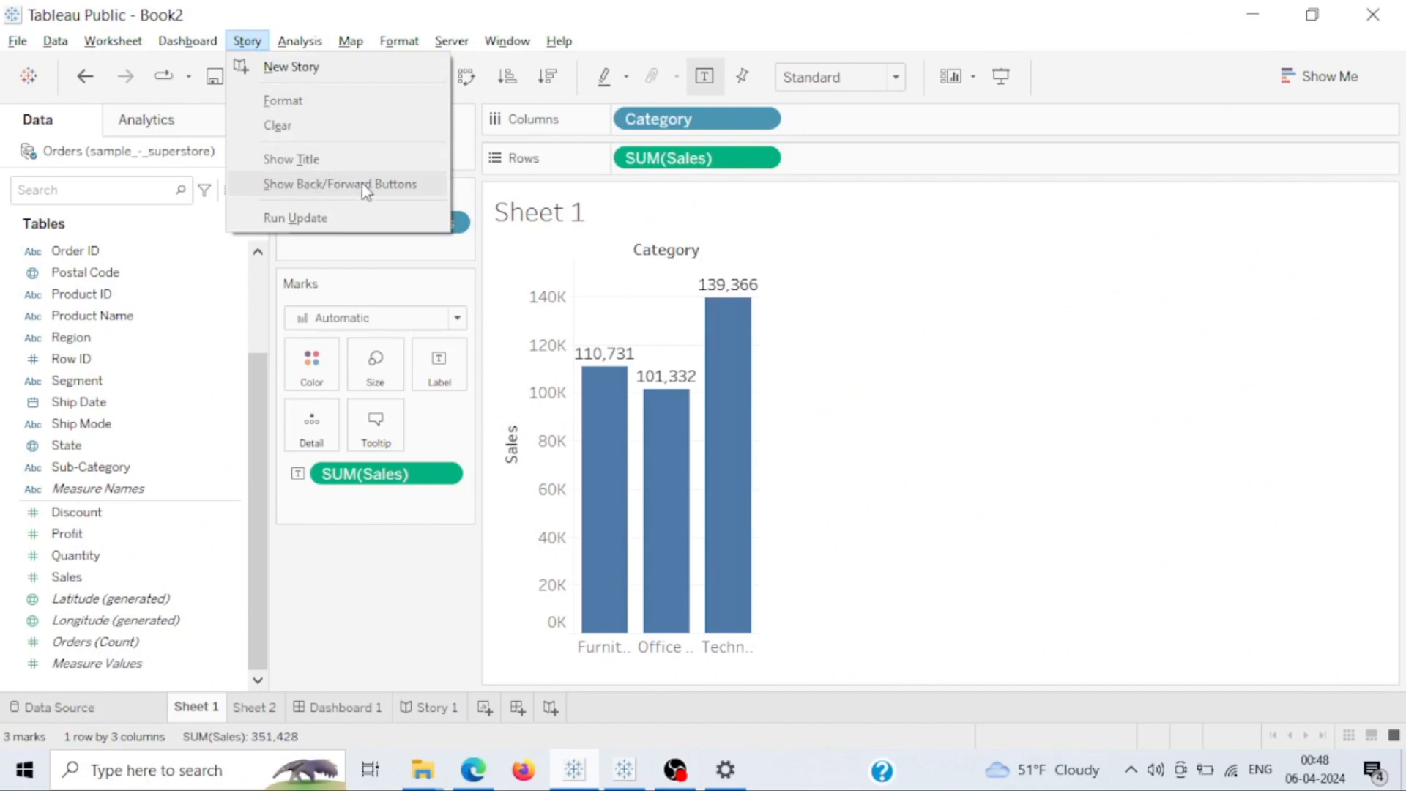
pyautogui.moveTo(307, 38)
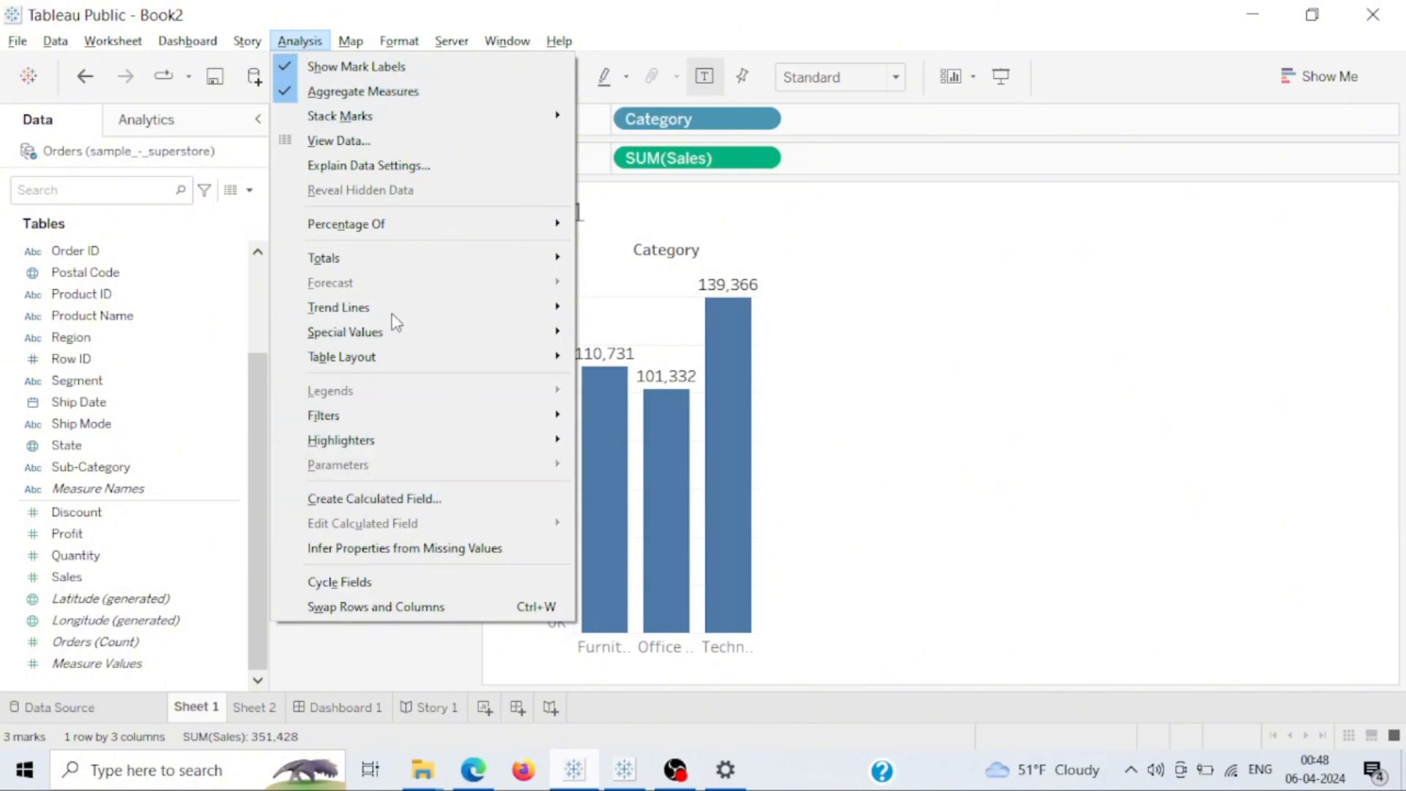
pyautogui.moveTo(408, 267)
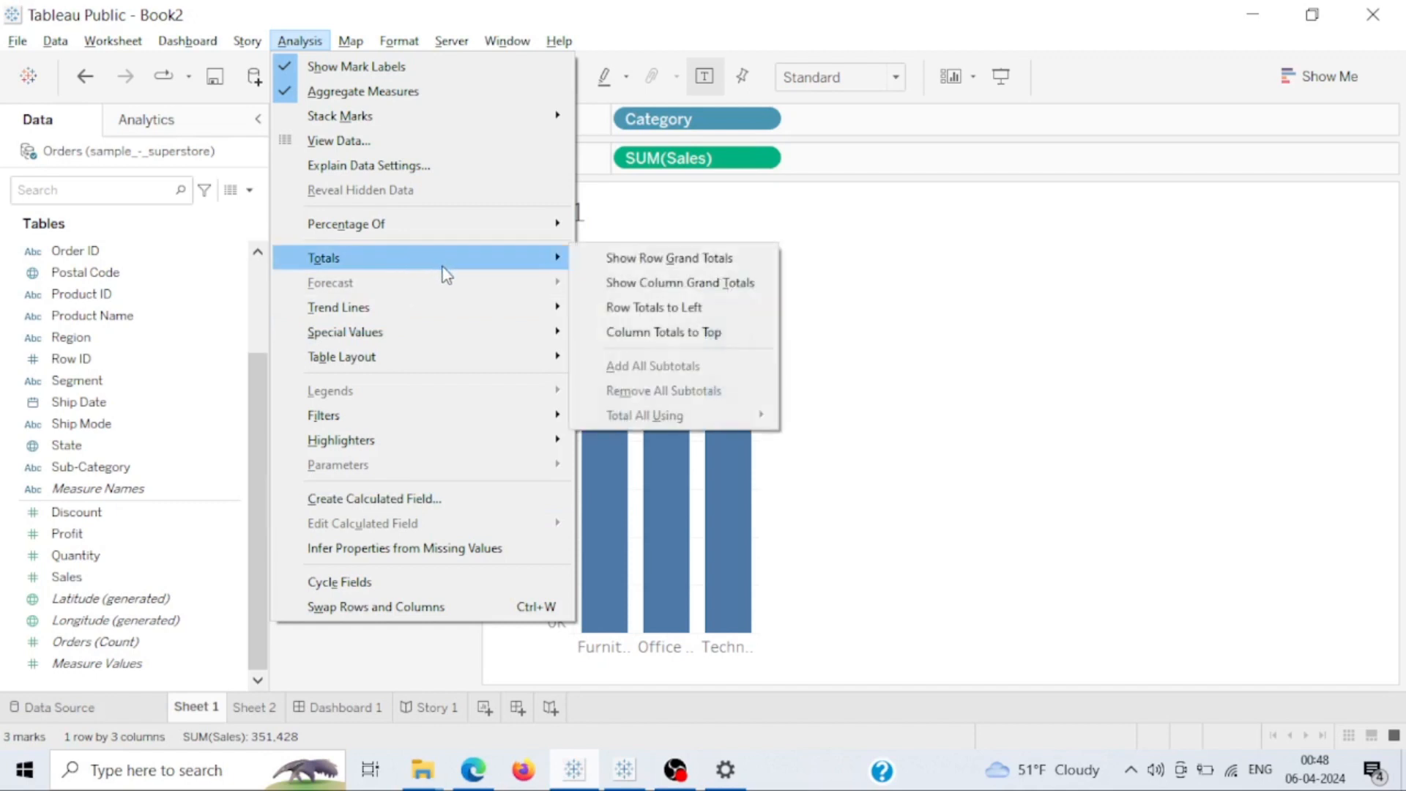
pyautogui.moveTo(348, 308)
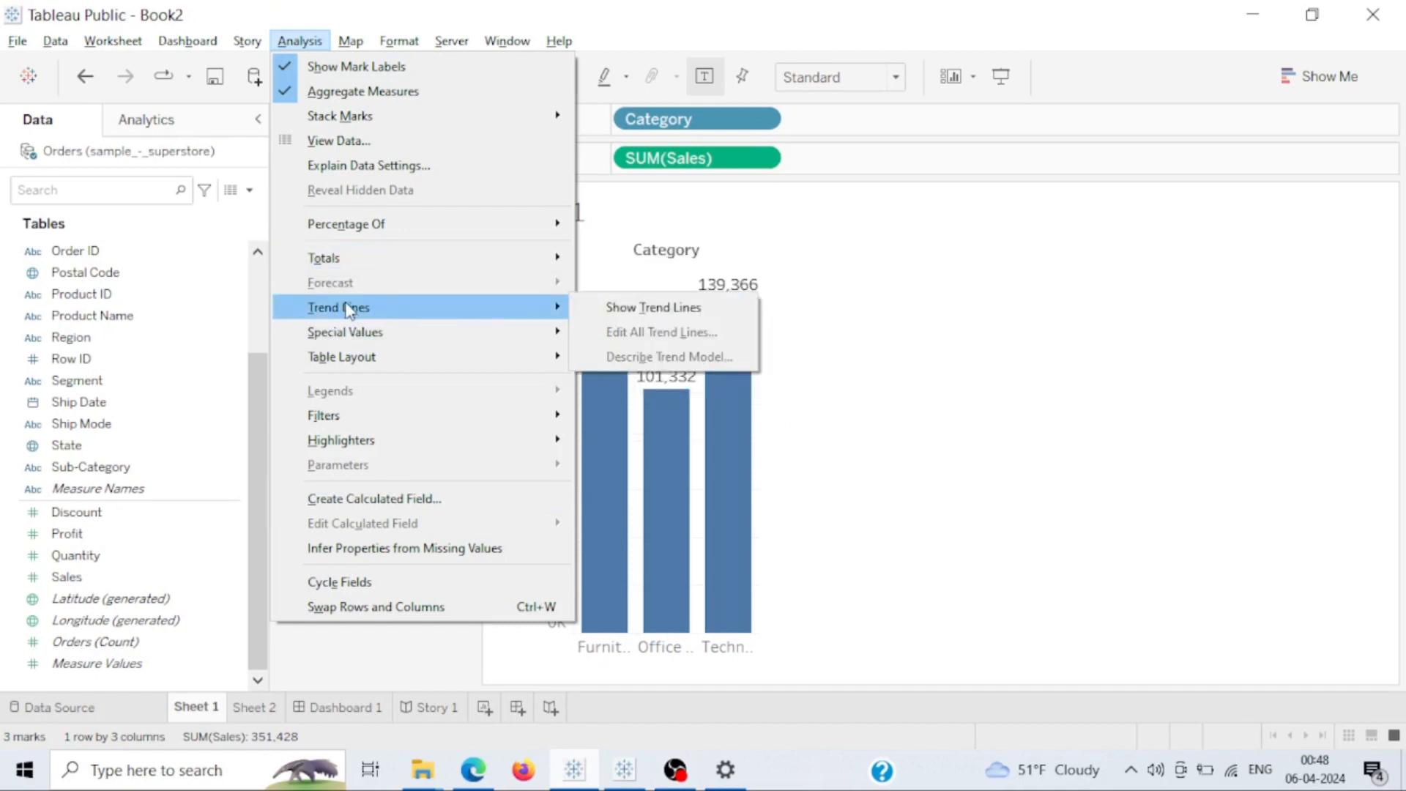
pyautogui.moveTo(351, 43)
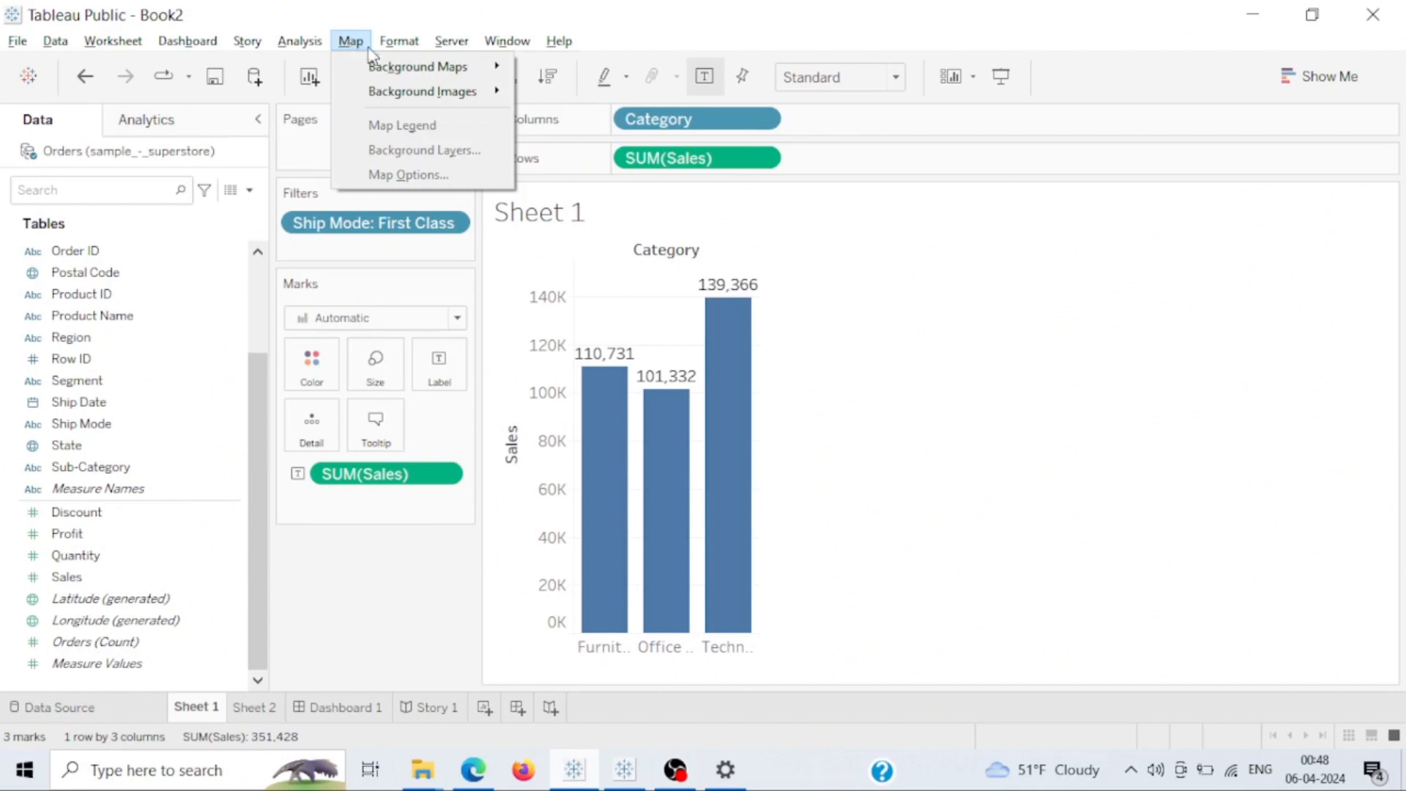
pyautogui.moveTo(397, 46)
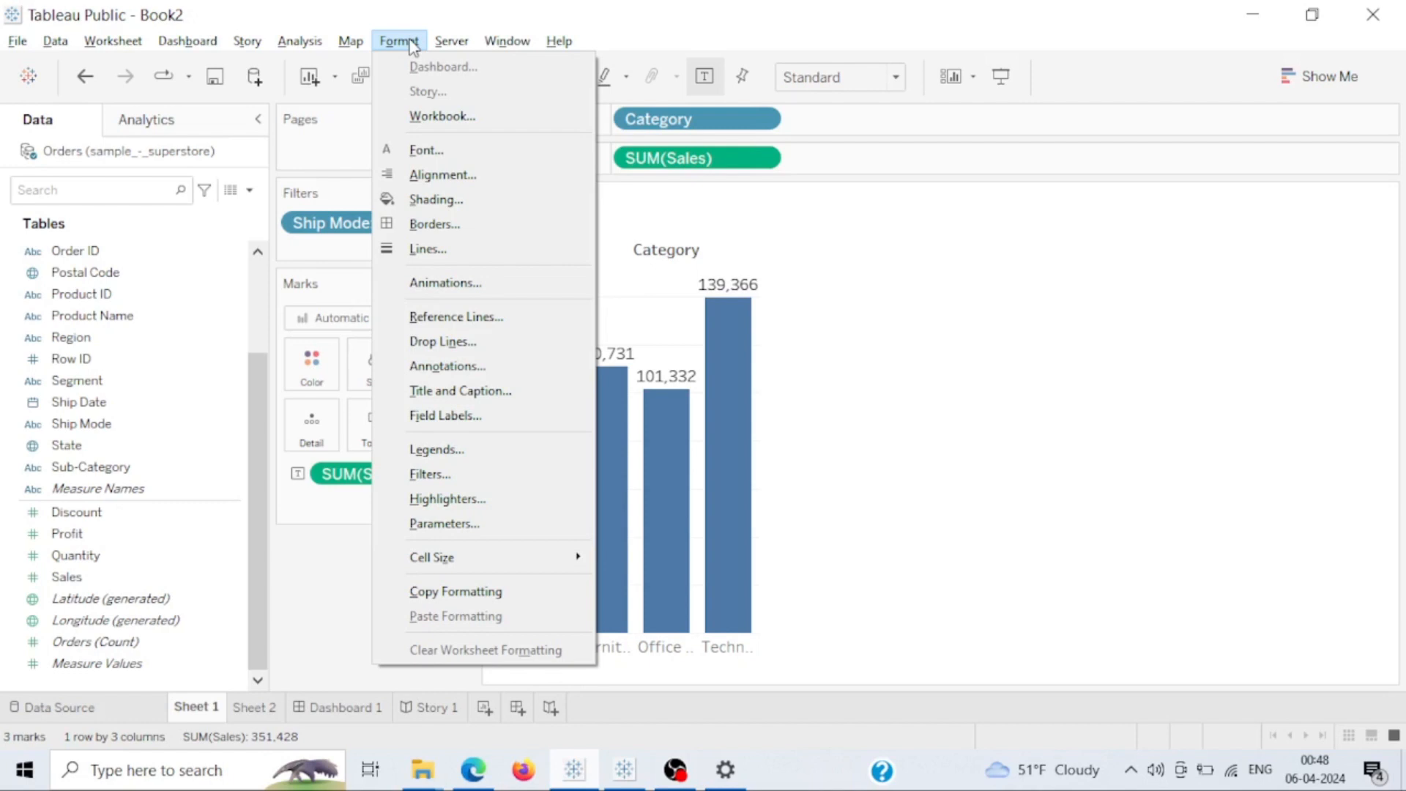
pyautogui.moveTo(452, 42)
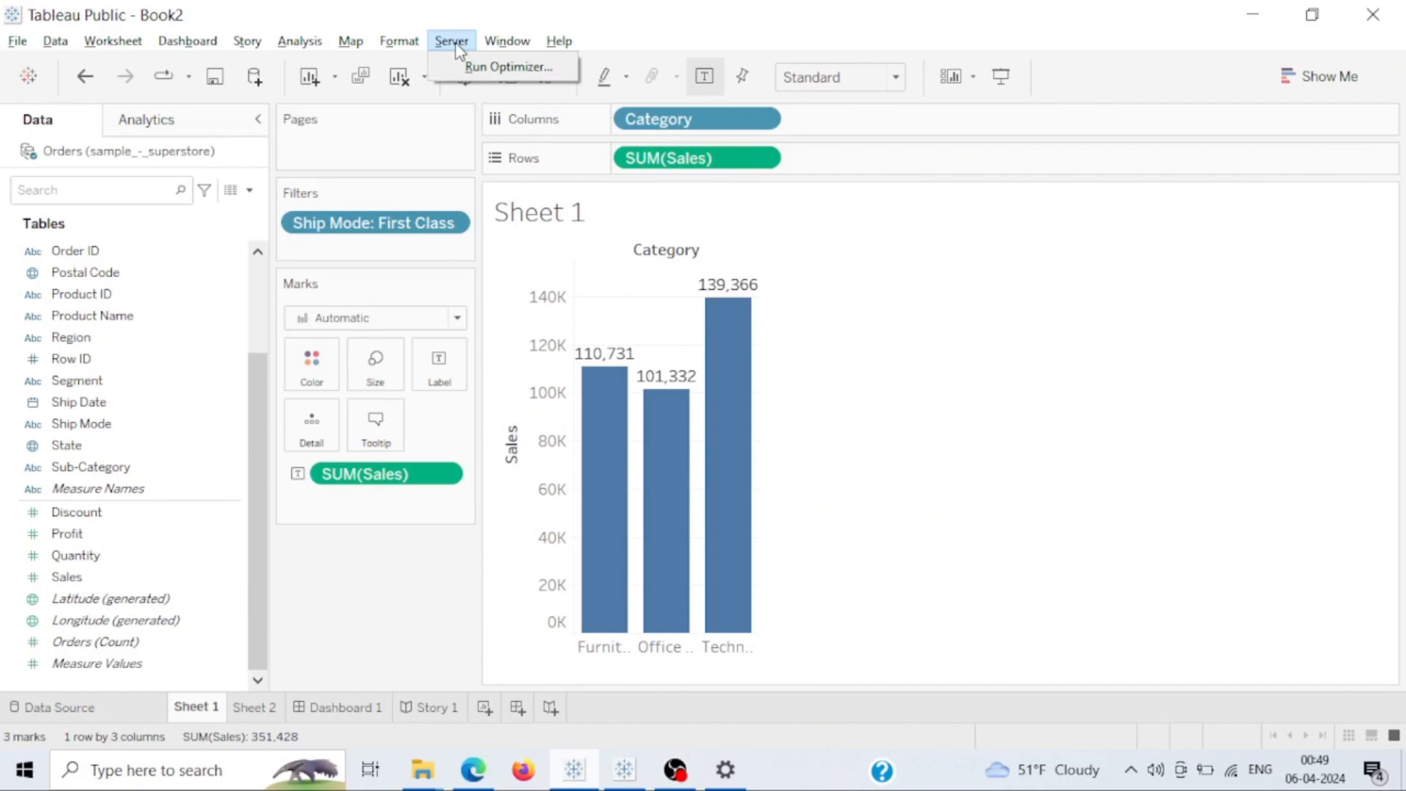
pyautogui.moveTo(506, 44)
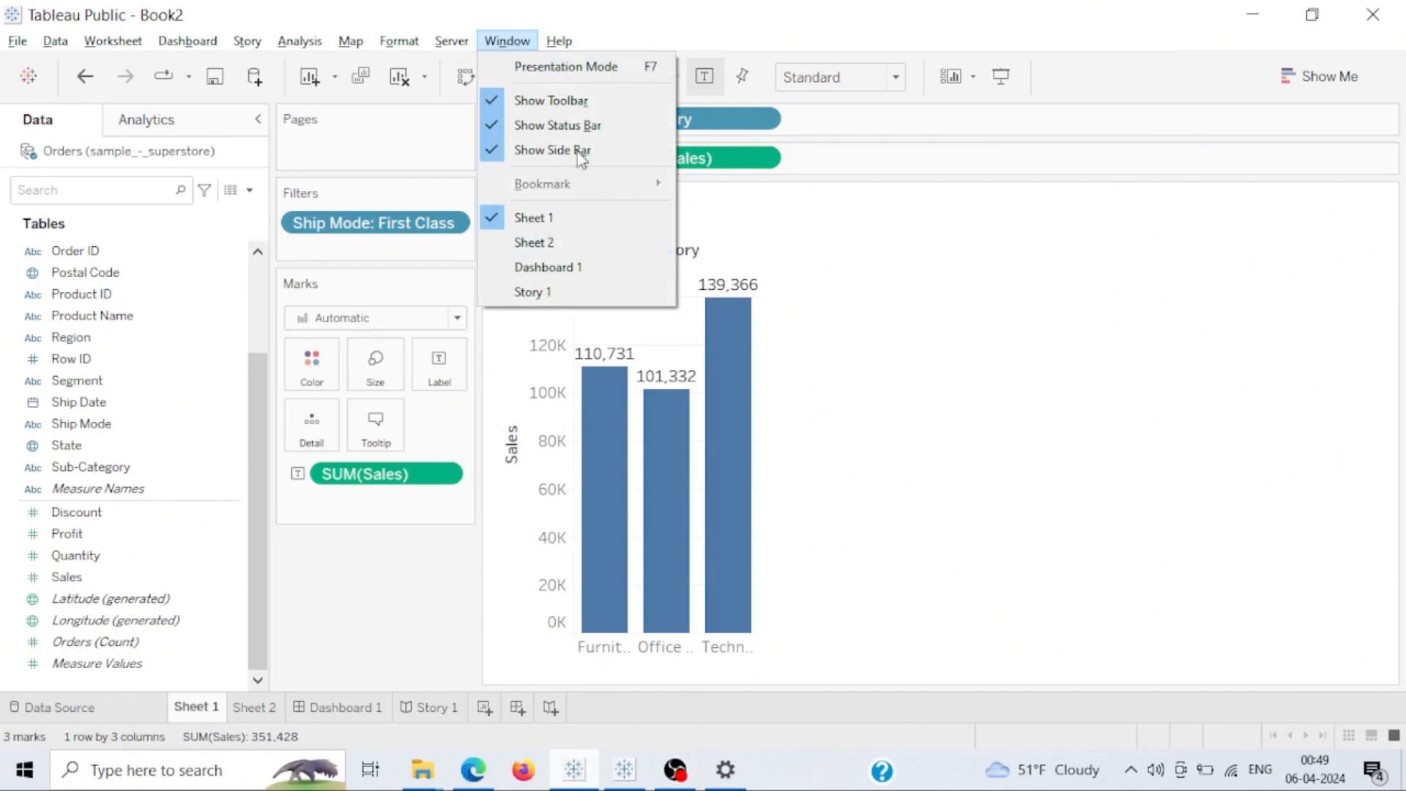
# View Sheet 1 in Presentation Mode and return to the editing view.
pyautogui.moveTo(559, 43)
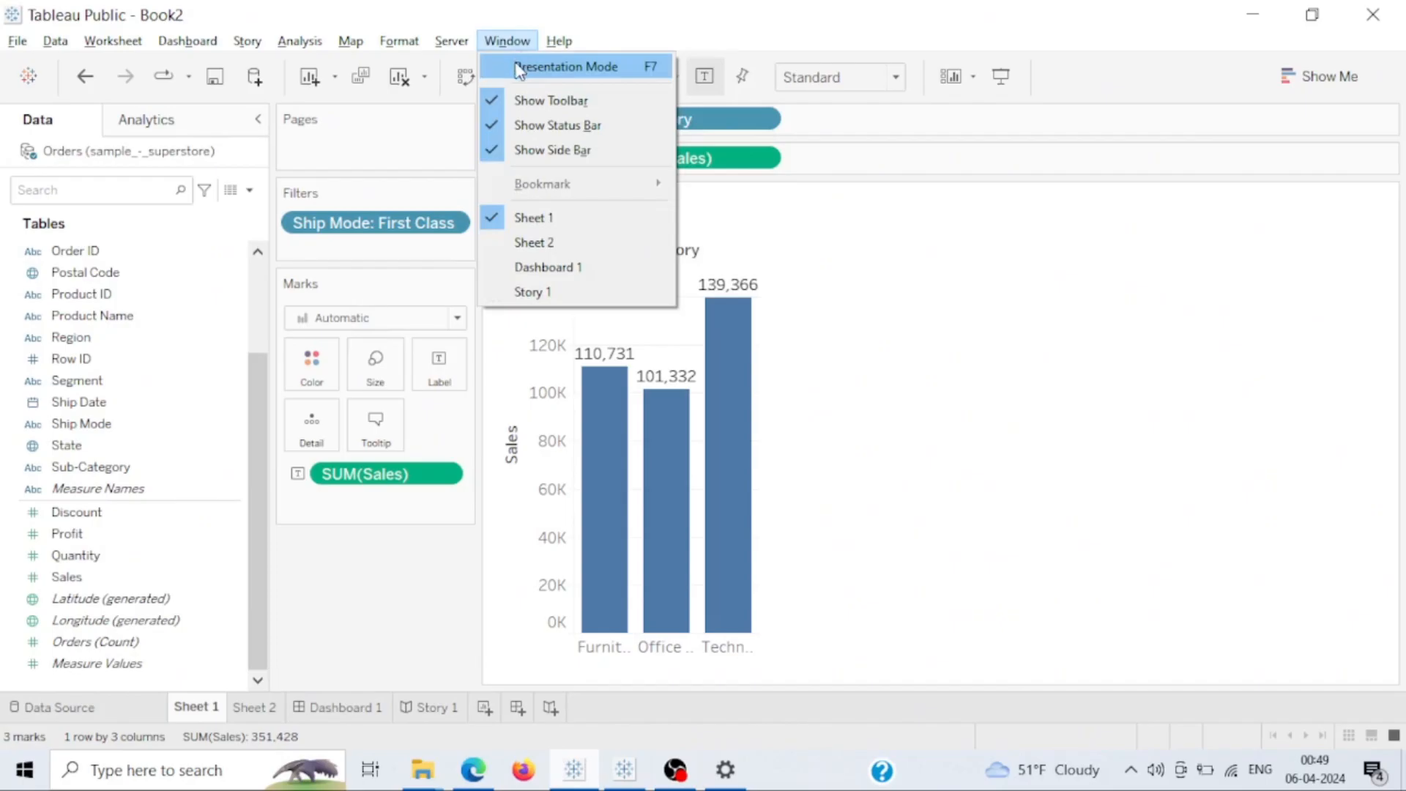
pyautogui.click(519, 70)
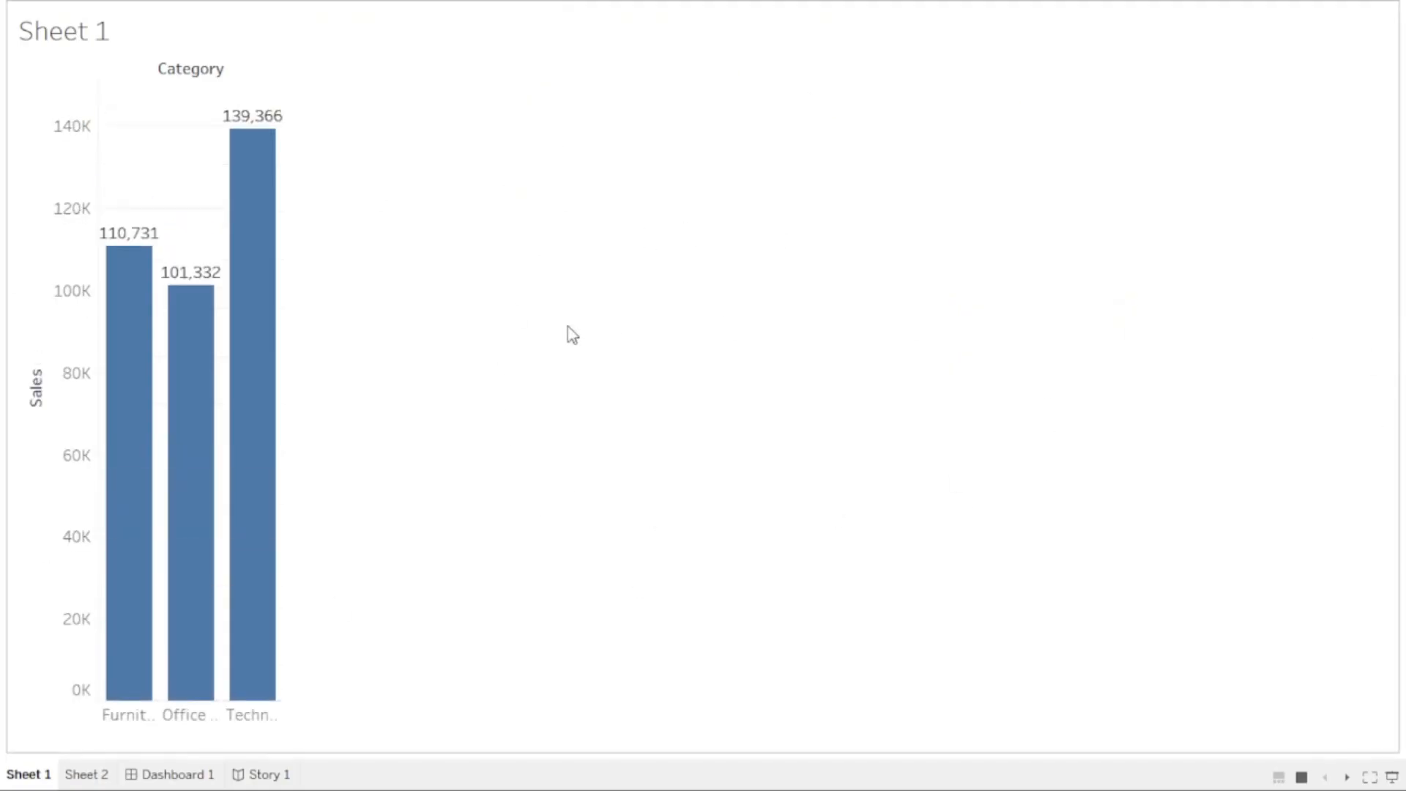
pyautogui.press('Escape')
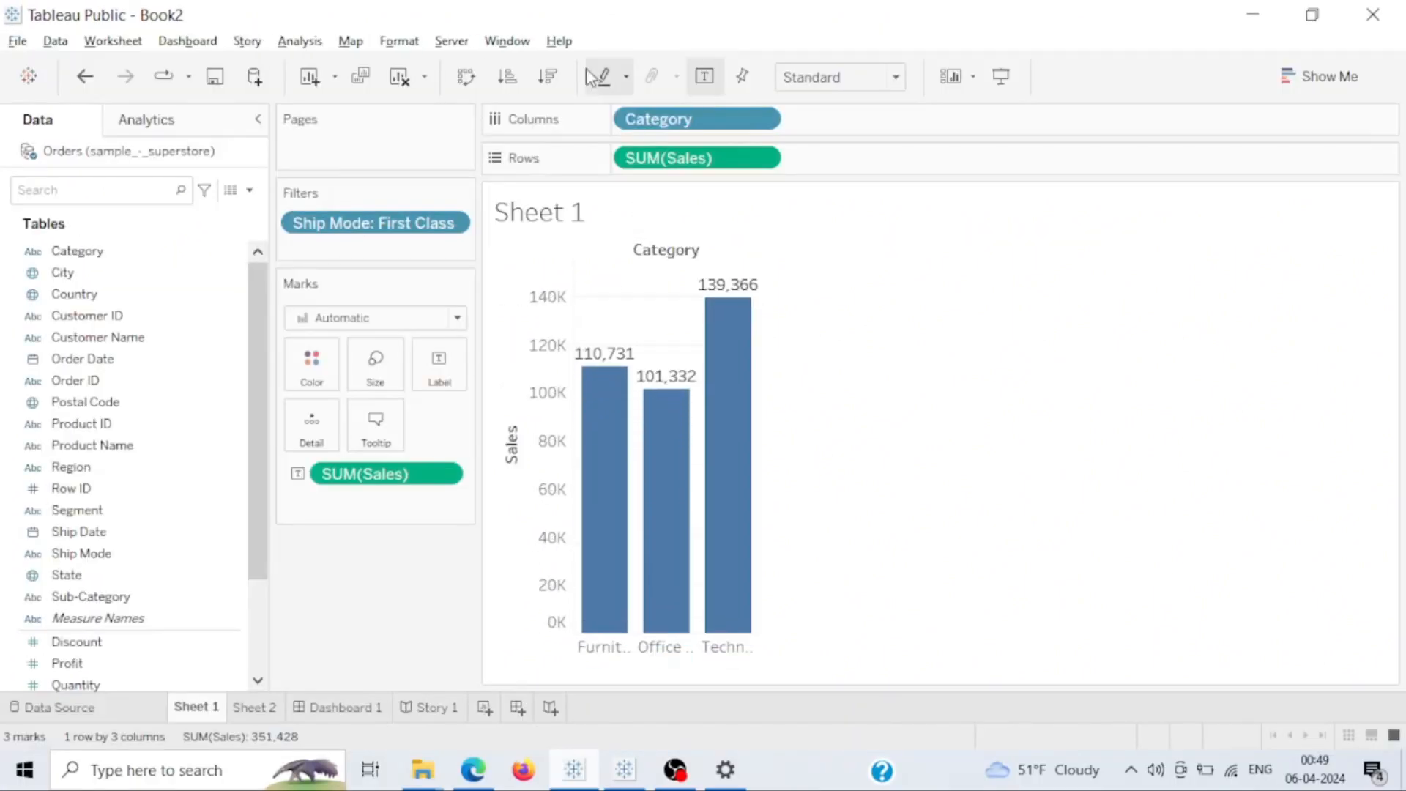
# Review the available help, training and settings options, and check the About Tableau Public information.
pyautogui.click(560, 44)
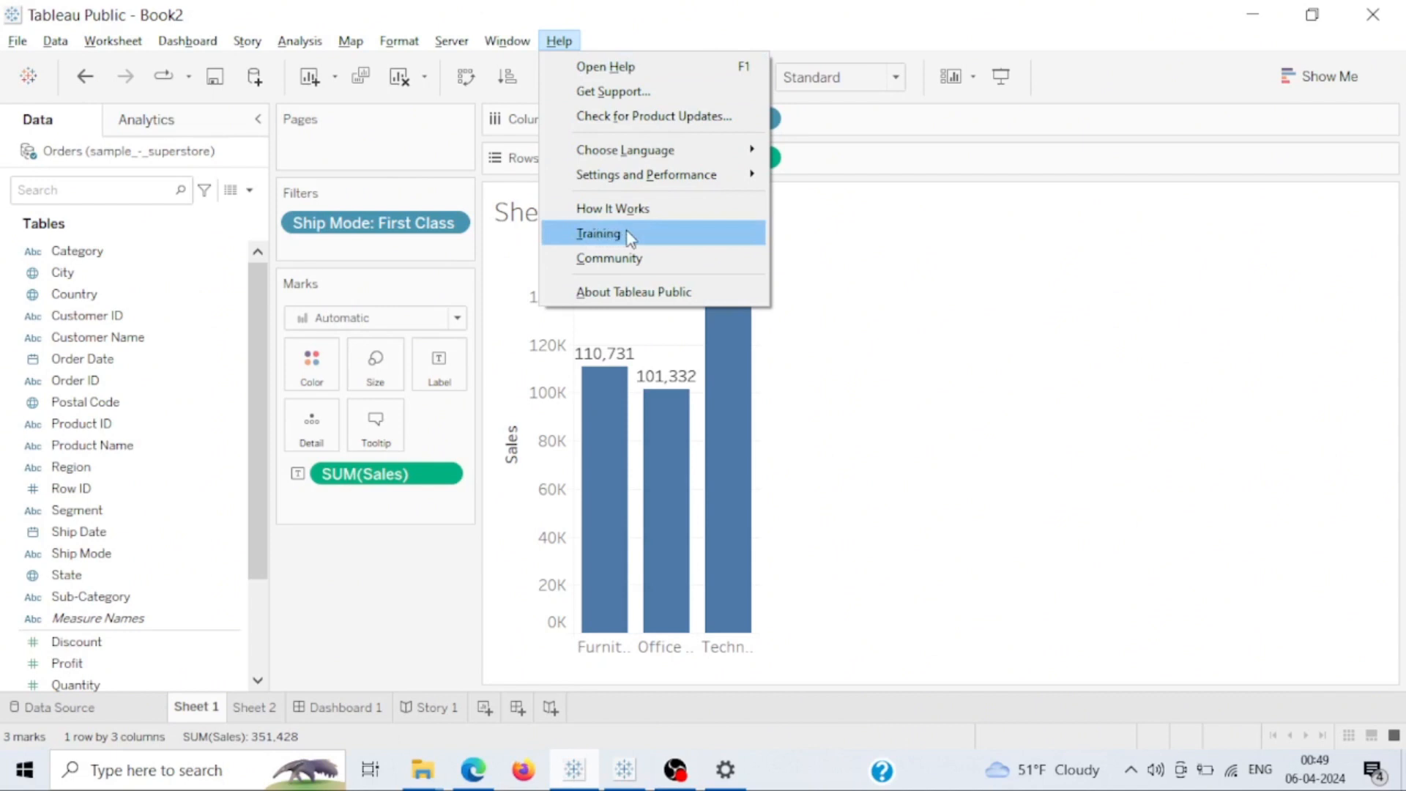
pyautogui.moveTo(630, 176)
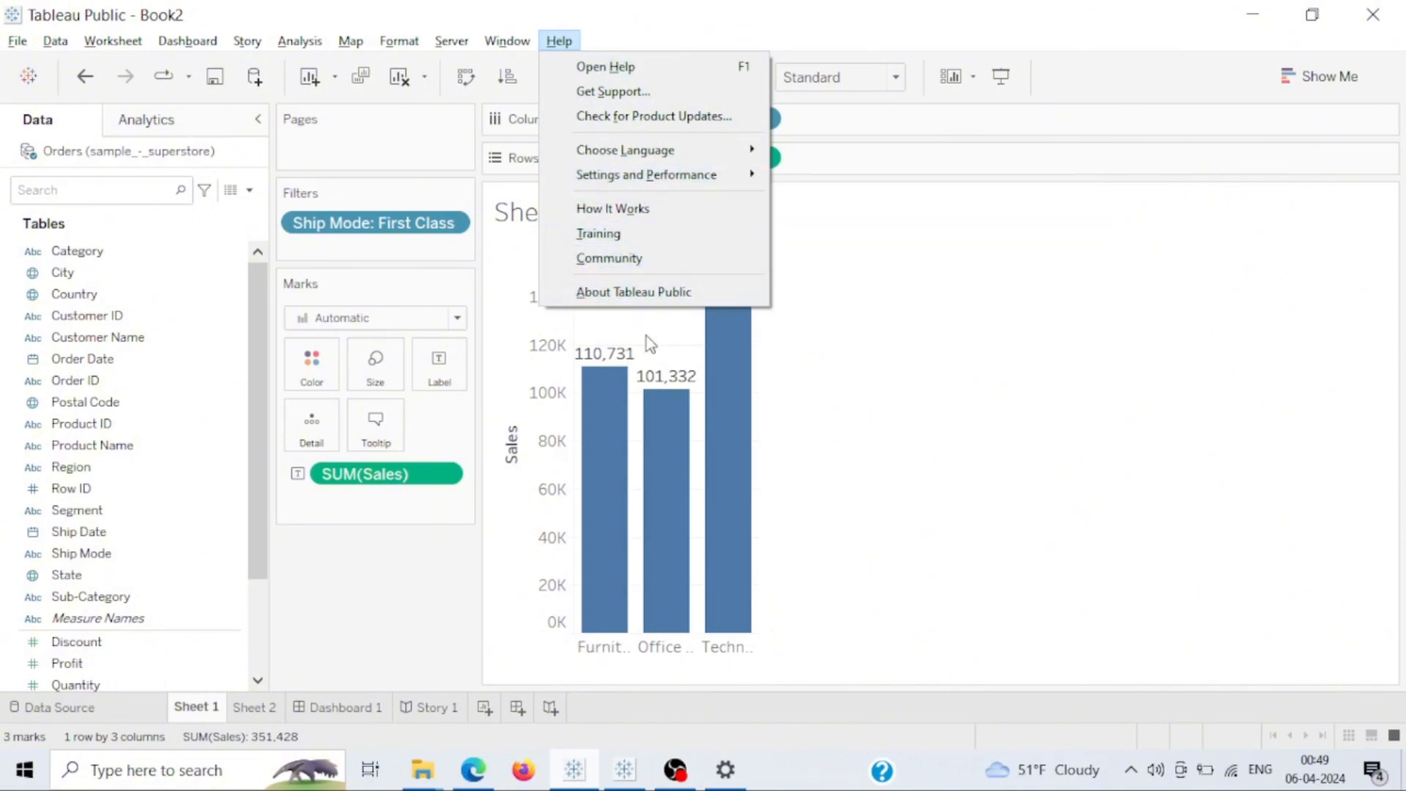
pyautogui.click(634, 292)
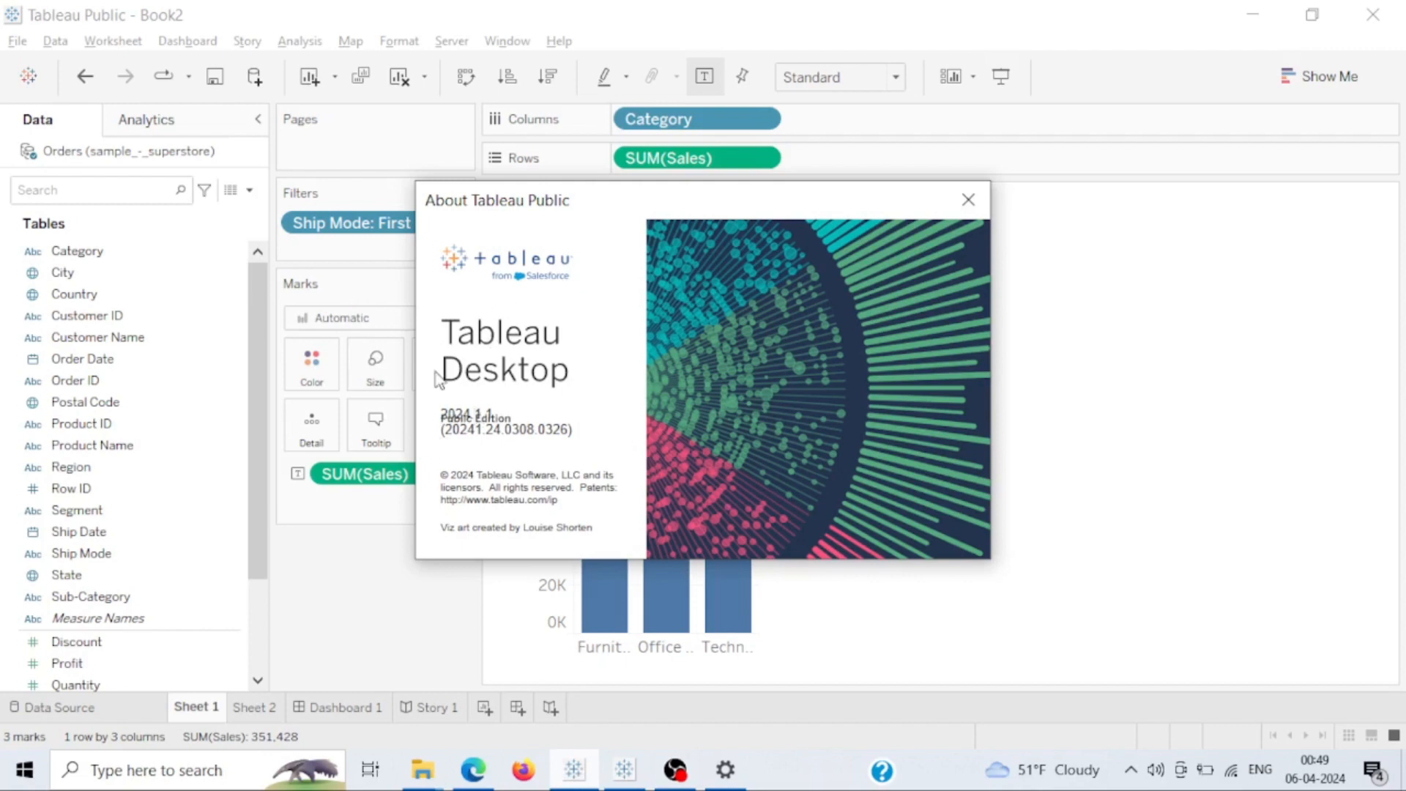
pyautogui.click(975, 212)
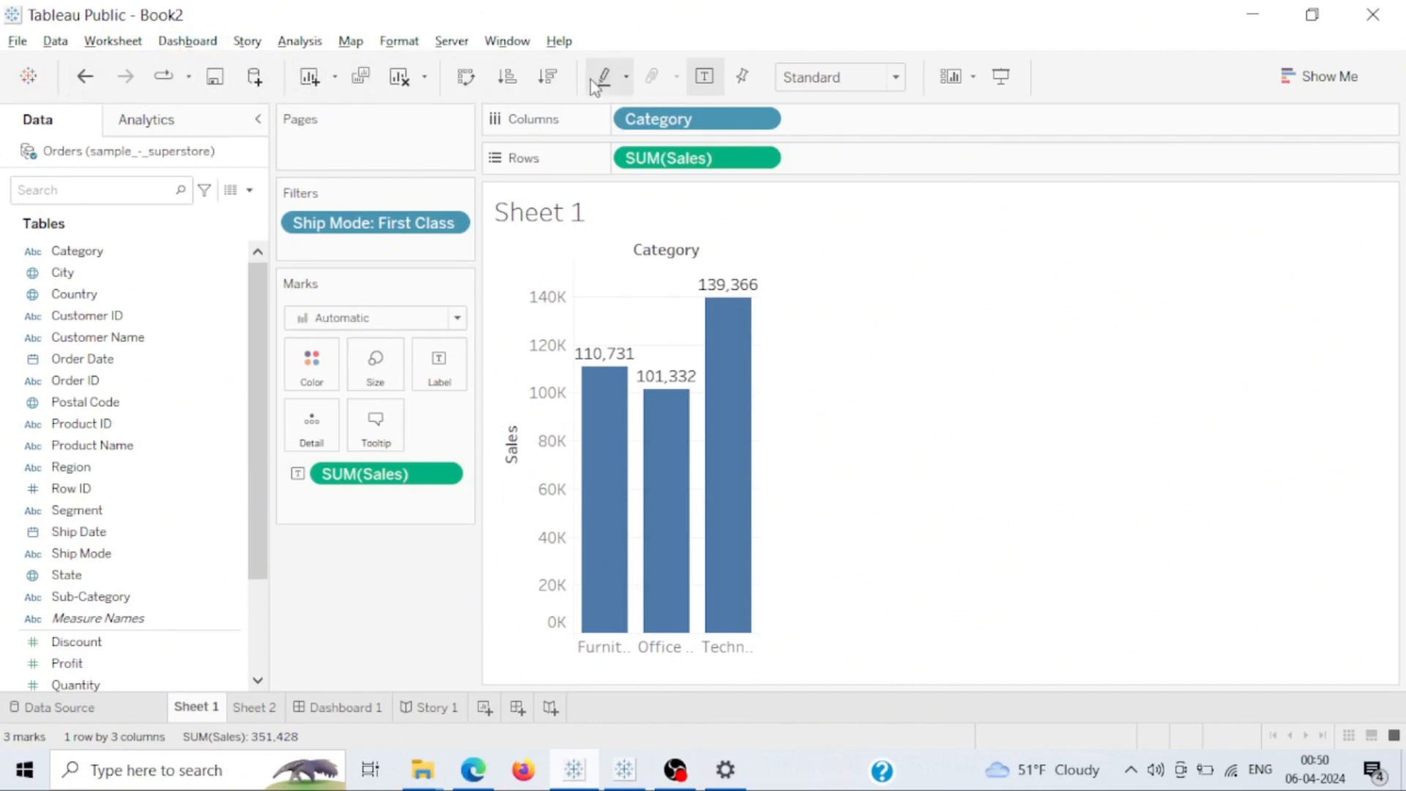
# Fit the Sheet 1 chart to Entire View, and change the fit to Fit Width.
pyautogui.click(887, 77)
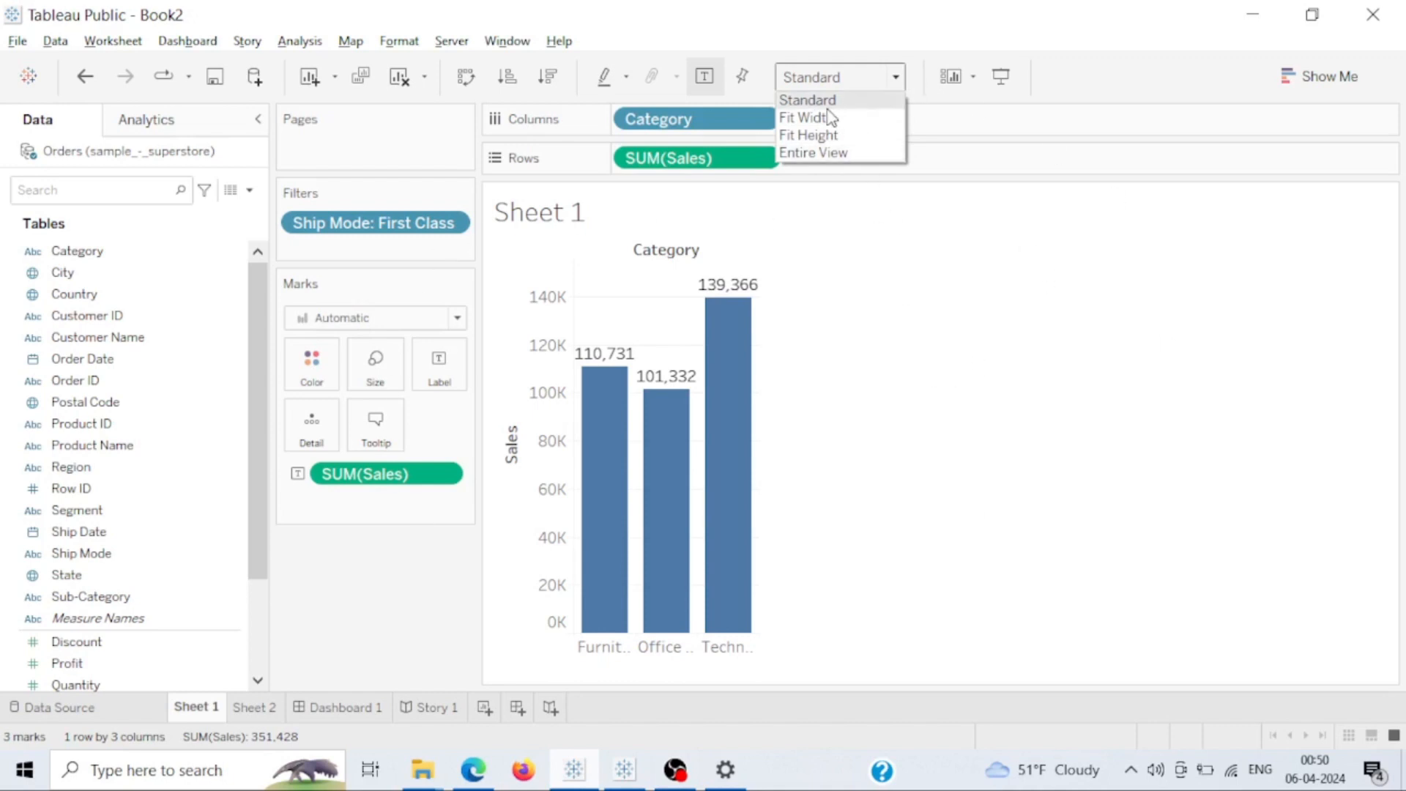
pyautogui.click(819, 151)
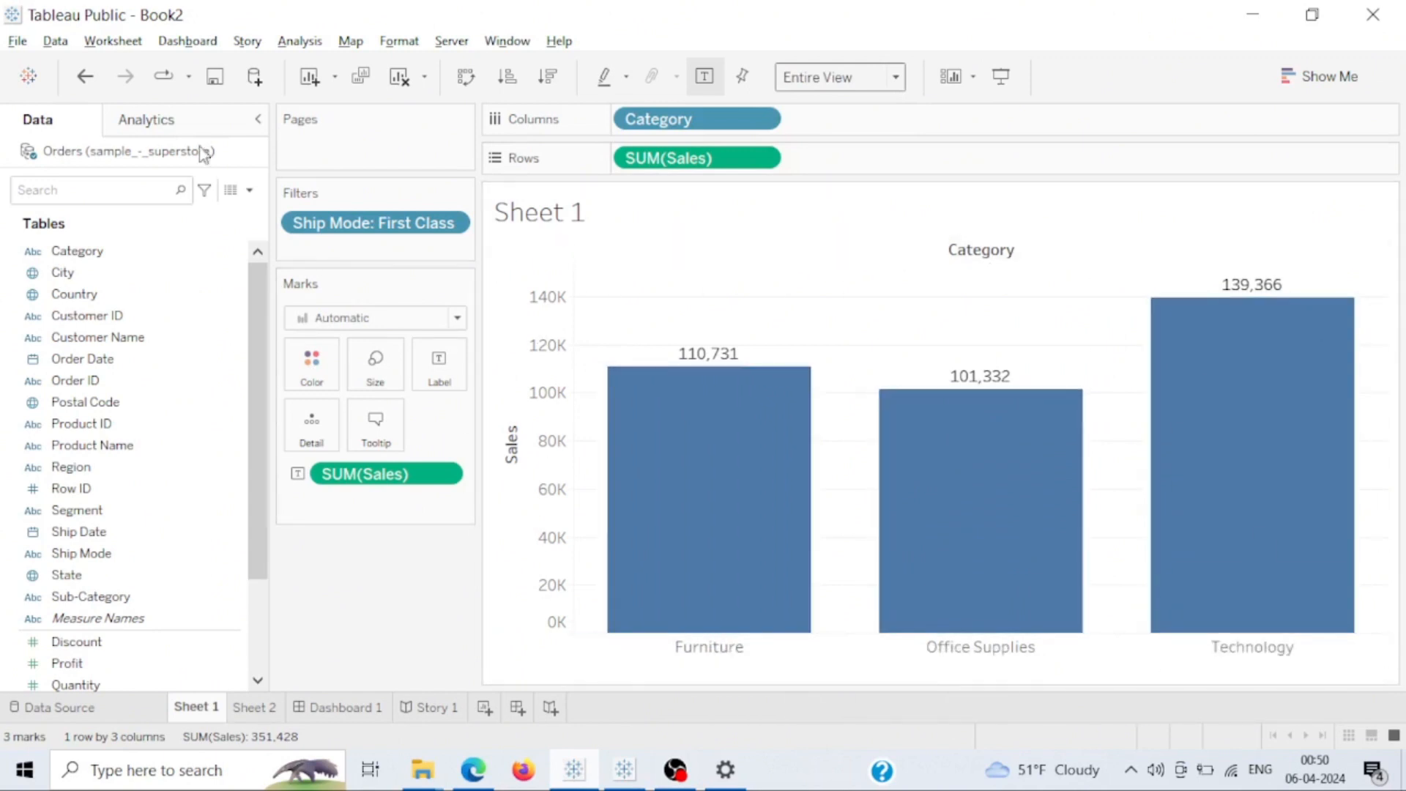
pyautogui.click(850, 77)
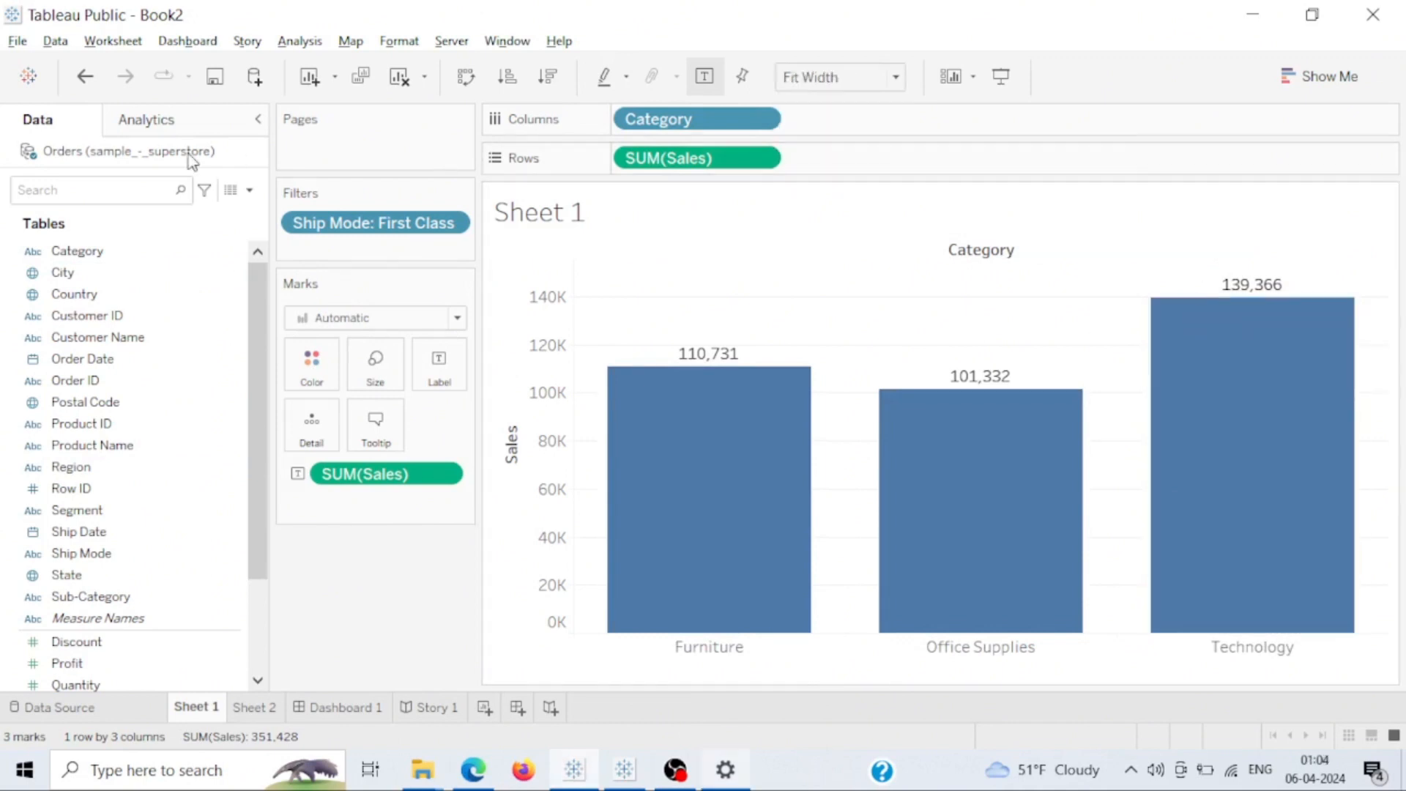
pyautogui.click(213, 473)
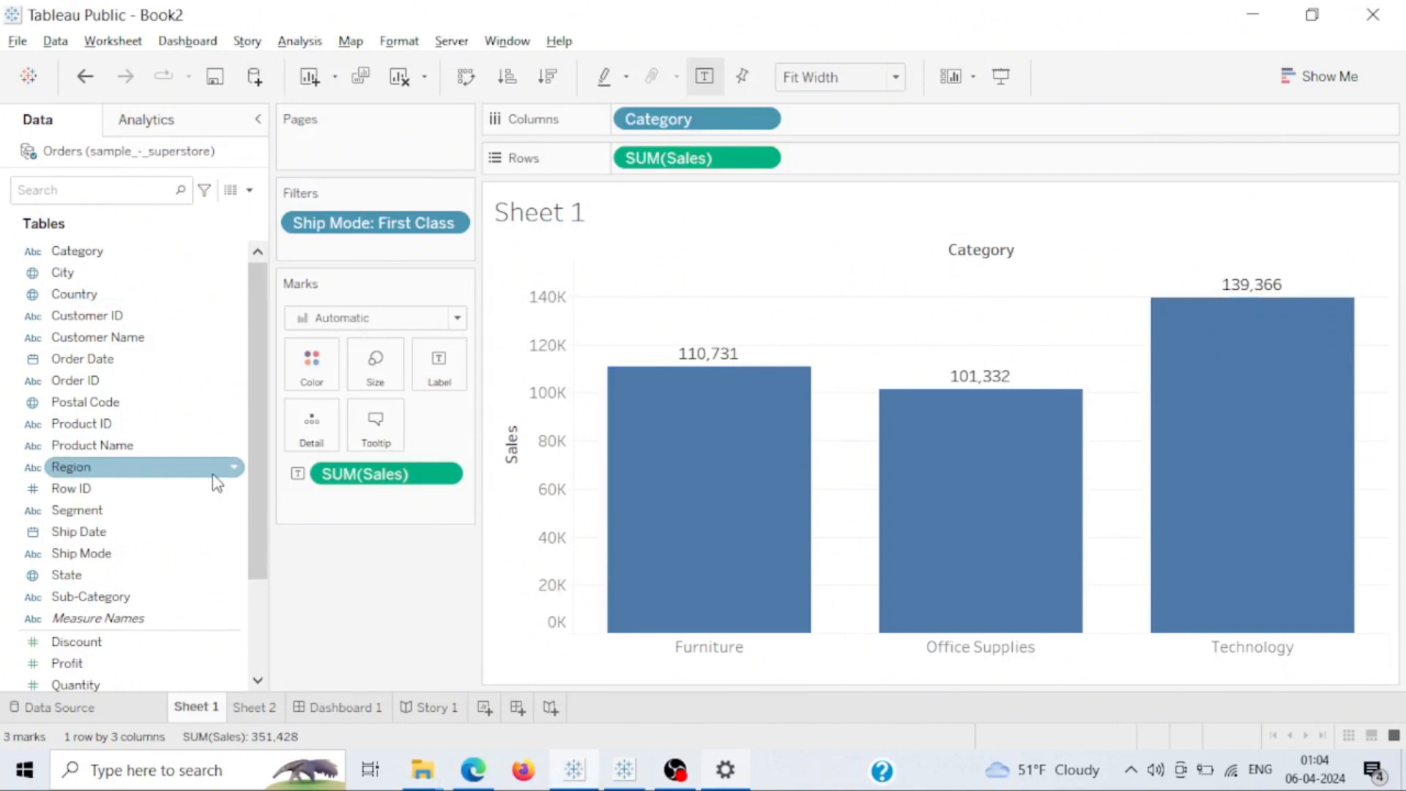